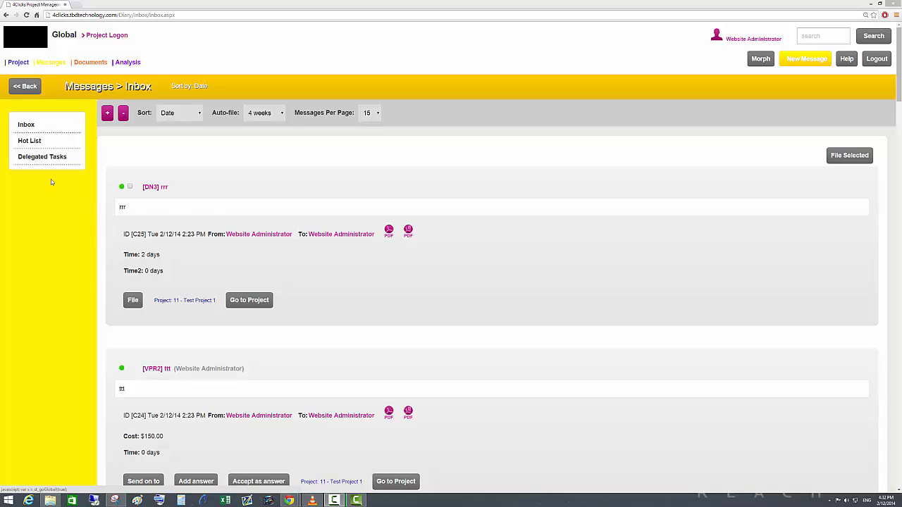
Log on to the active project 11 - Test Project 1 and show its list of users.
mouse_move(19, 65)
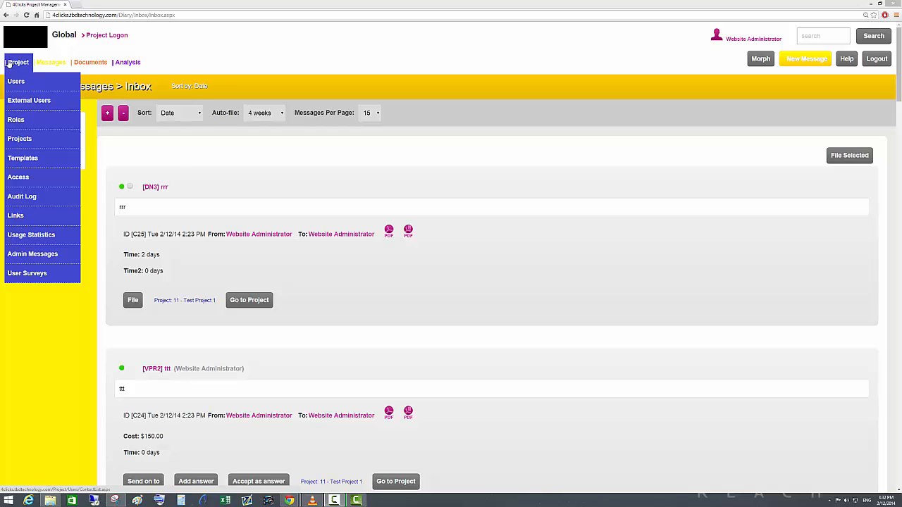
click(107, 35)
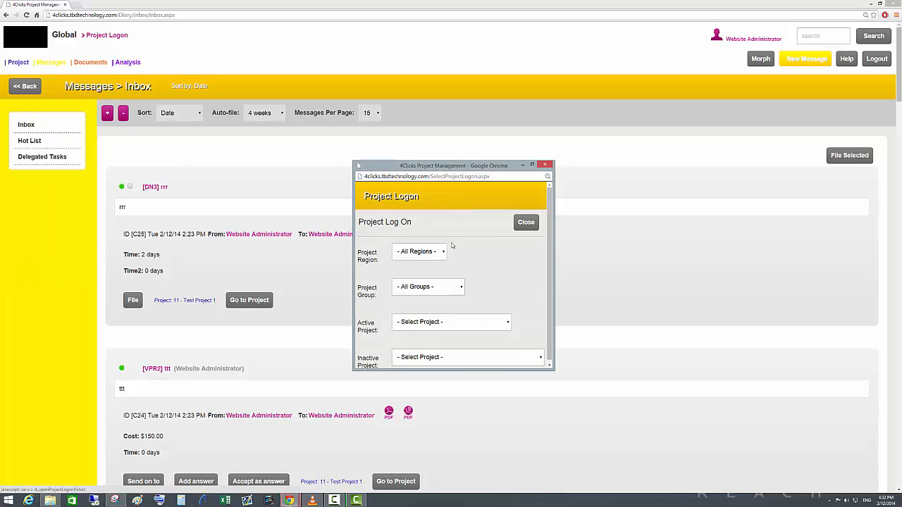
click(452, 323)
click(461, 357)
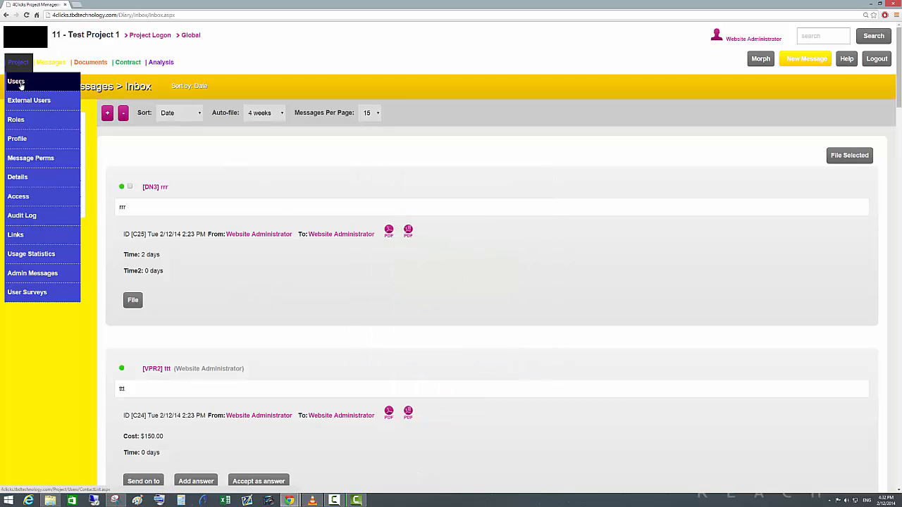
click(17, 82)
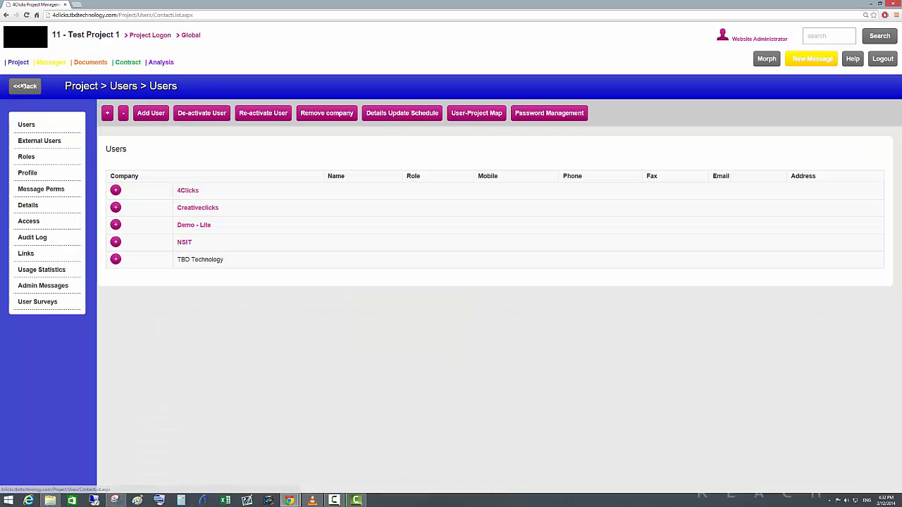
Select the Willoughby council project manager in the form for adding existing users, leaving the role at current role.
click(158, 115)
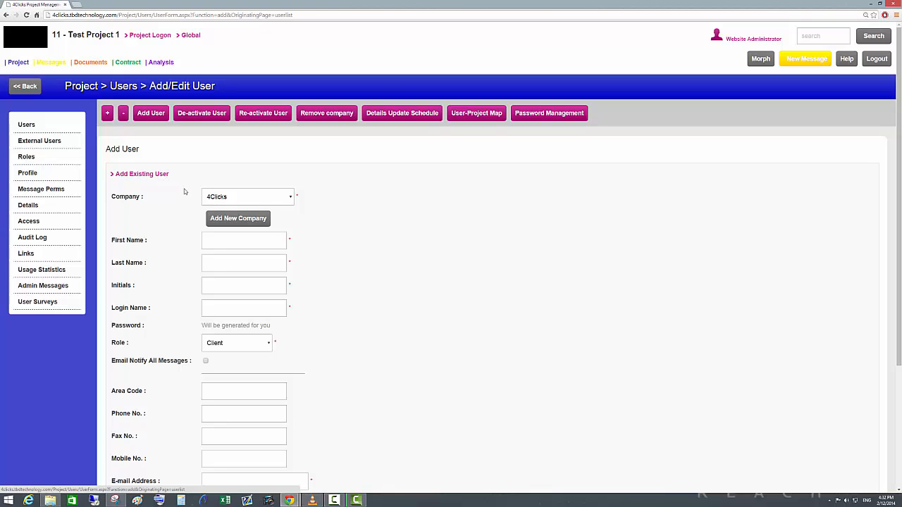
click(150, 174)
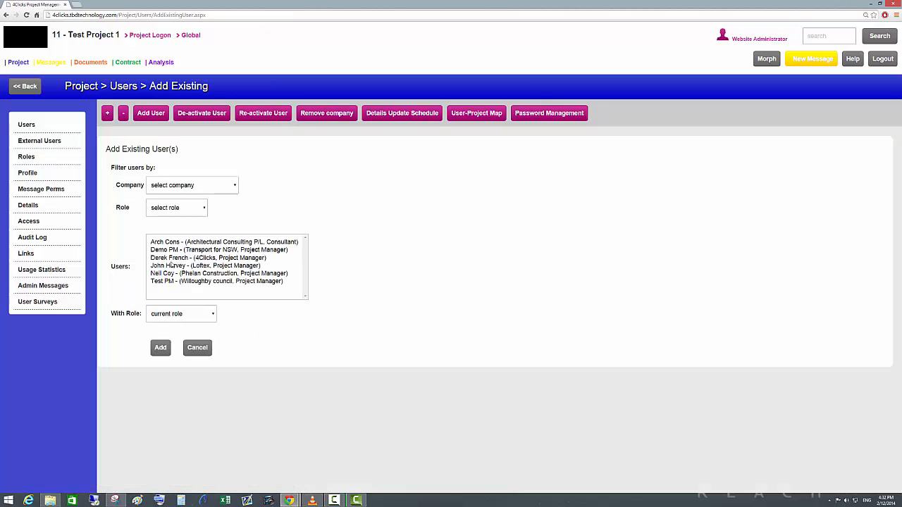
click(167, 282)
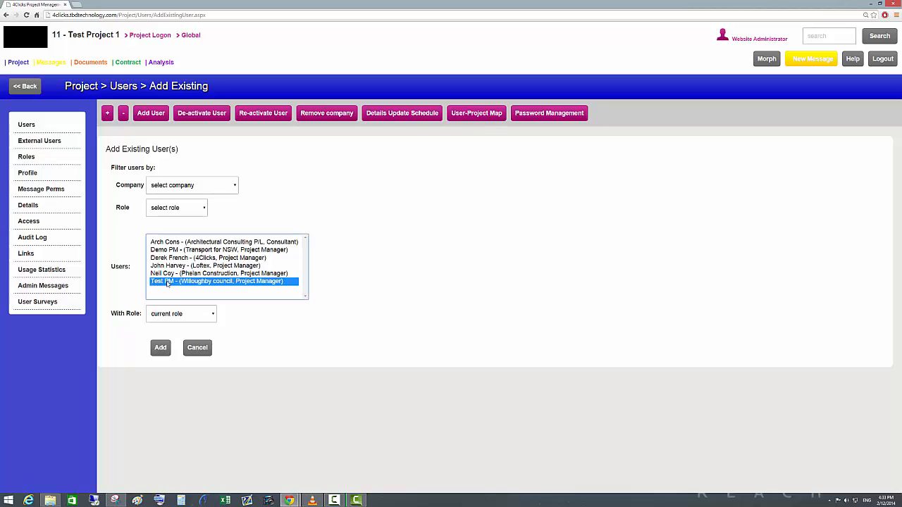
click(214, 314)
click(216, 316)
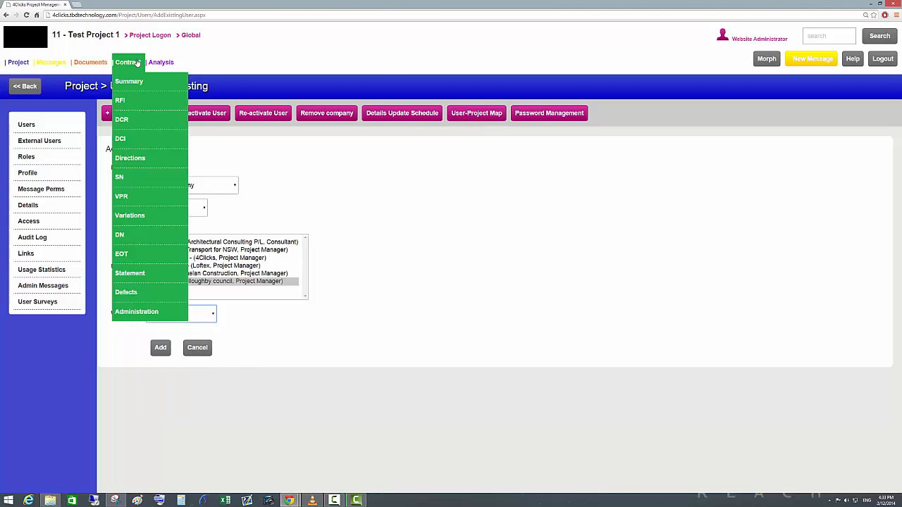
drag(66, 33, 120, 35)
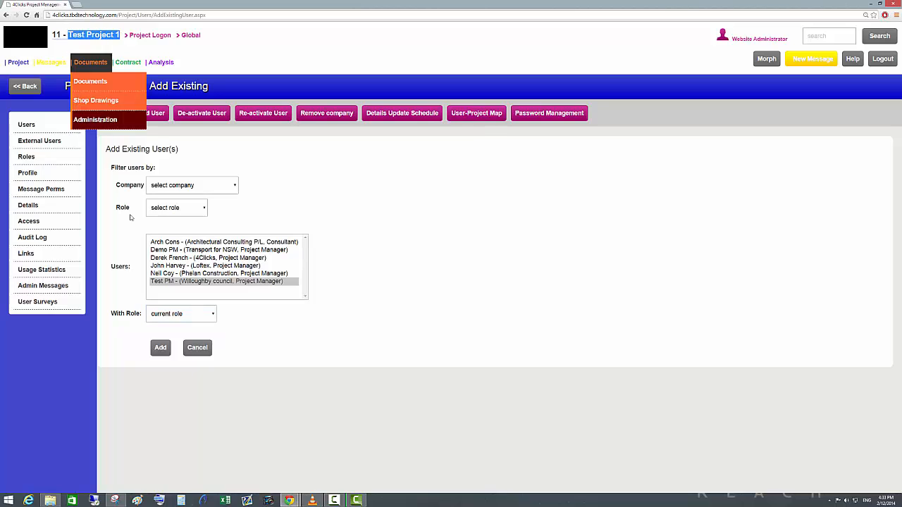
click(360, 331)
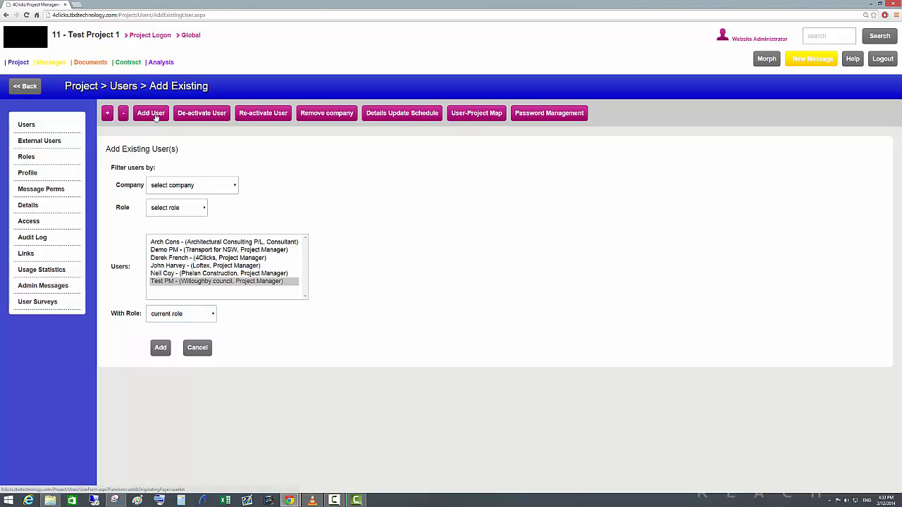
Start a new user entry and add a new company named Company 3 for it.
click(156, 118)
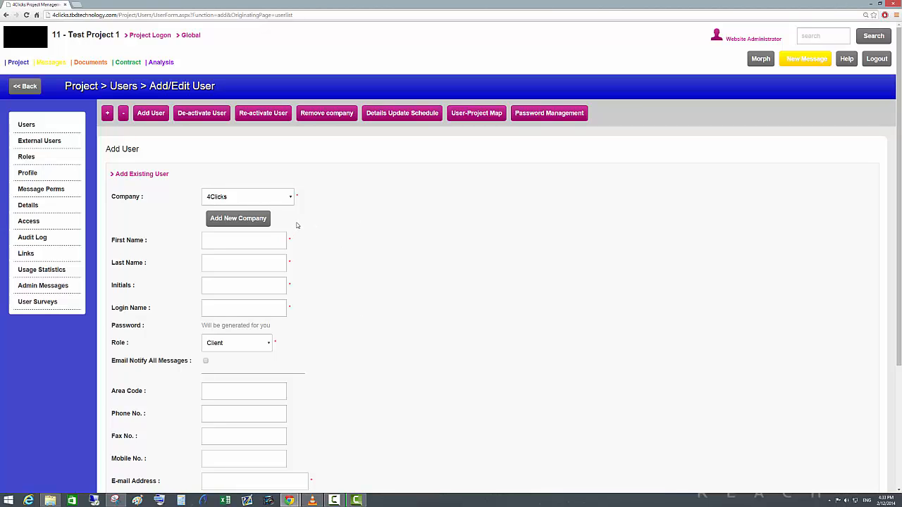
click(289, 202)
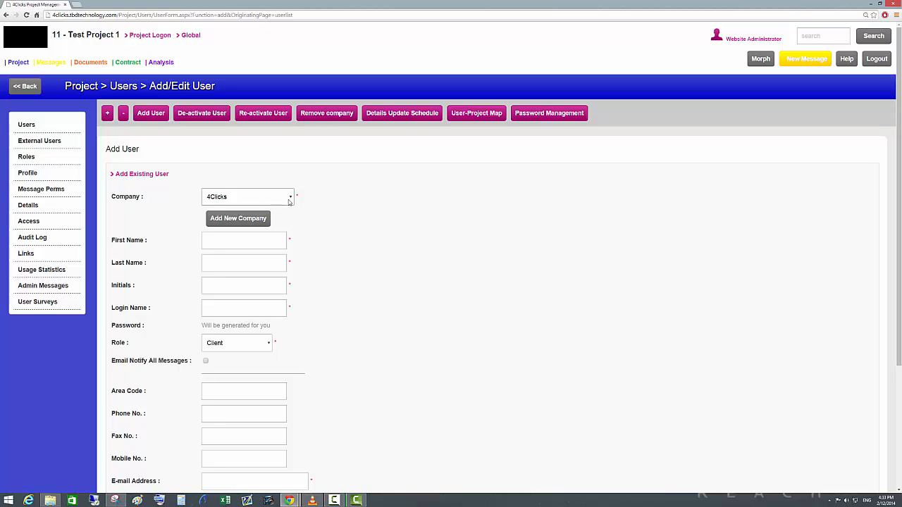
click(246, 222)
click(341, 233)
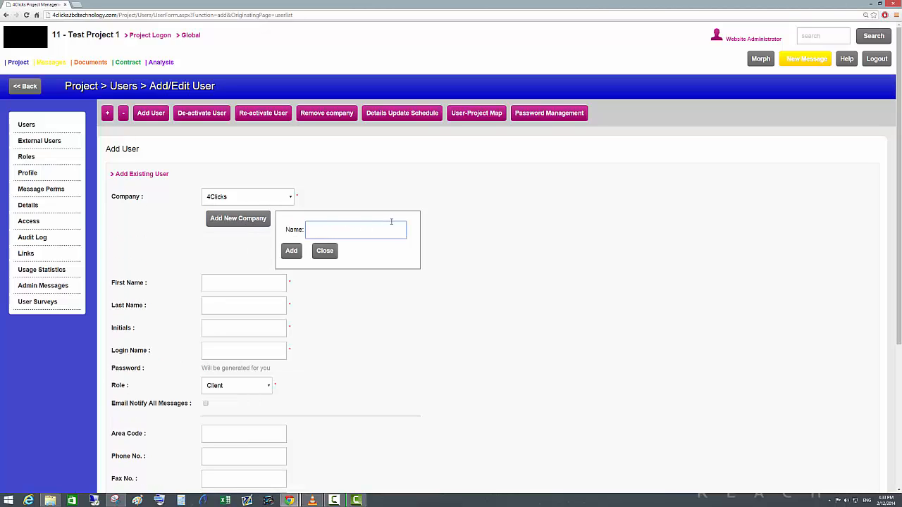
text(Company 3)
click(291, 250)
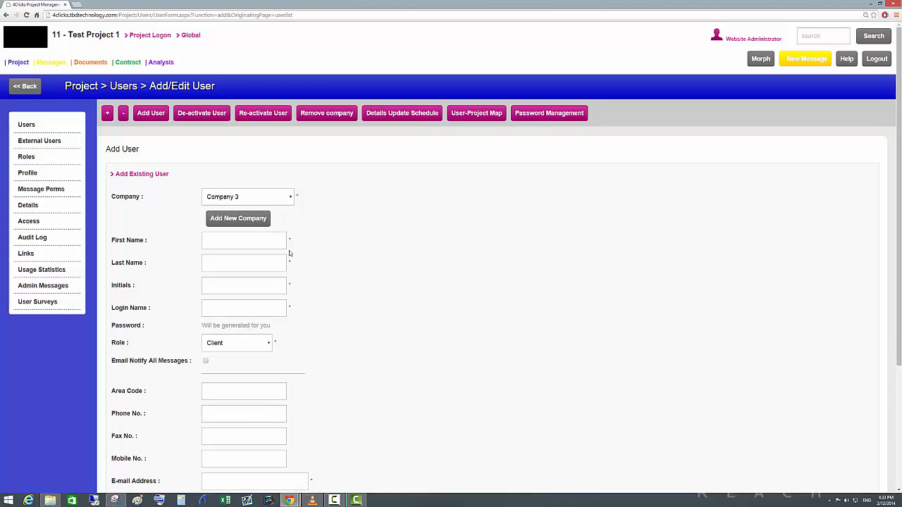
Fill in the new user's first name, last name, initials and login name.
click(247, 241)
text(Ste)
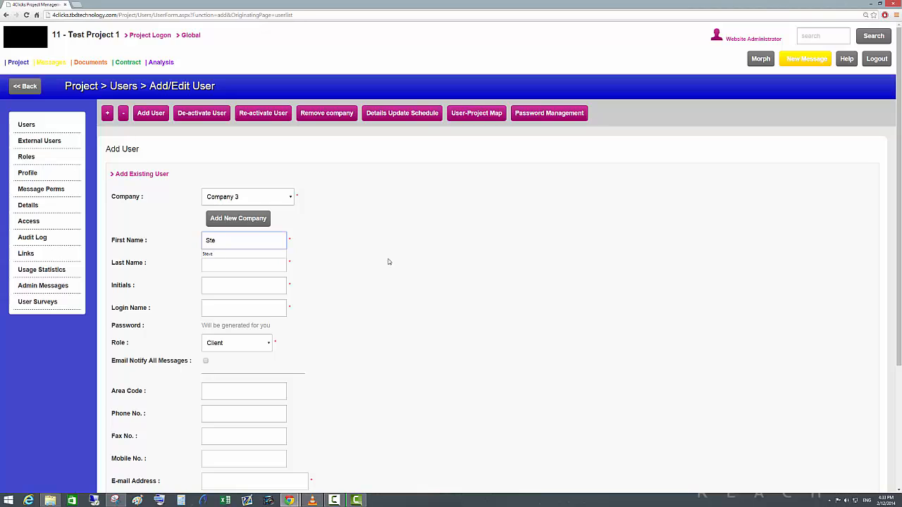
text(ven)
click(245, 265)
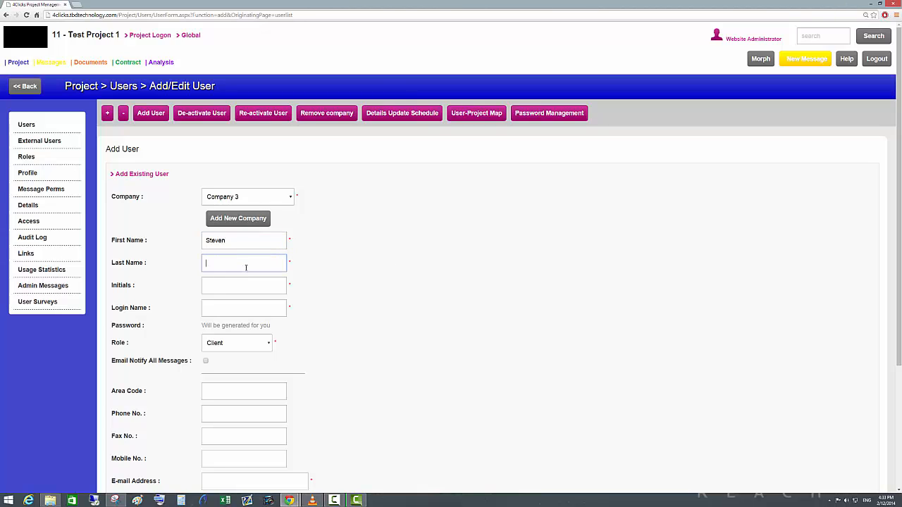
text(ttt)
click(241, 282)
click(234, 306)
text(st)
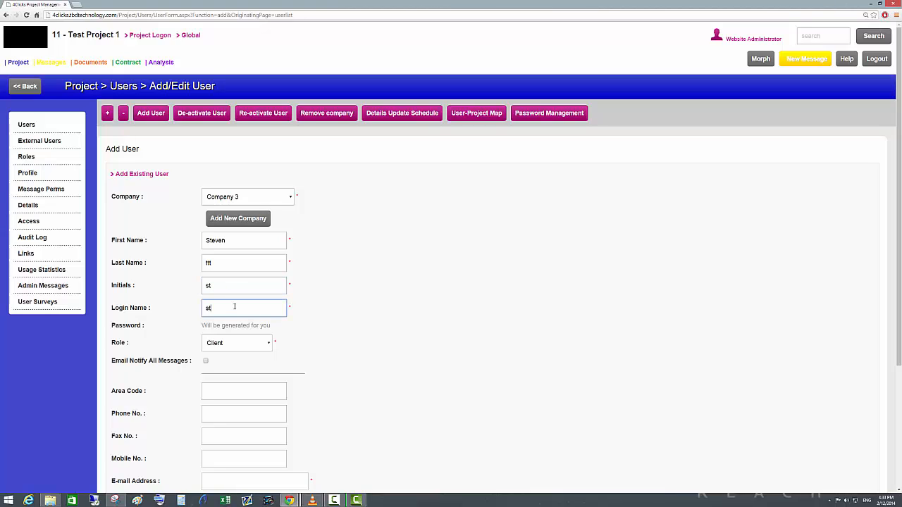
Set the new user's role to Guest and fill in the e-mail address, reviewing the rest of the form.
click(260, 343)
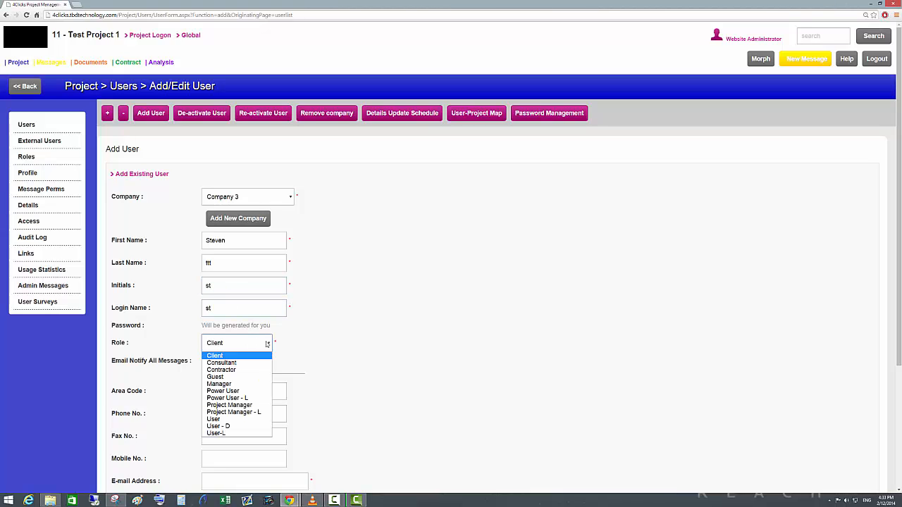
click(243, 376)
scroll(267, 411, down, 1)
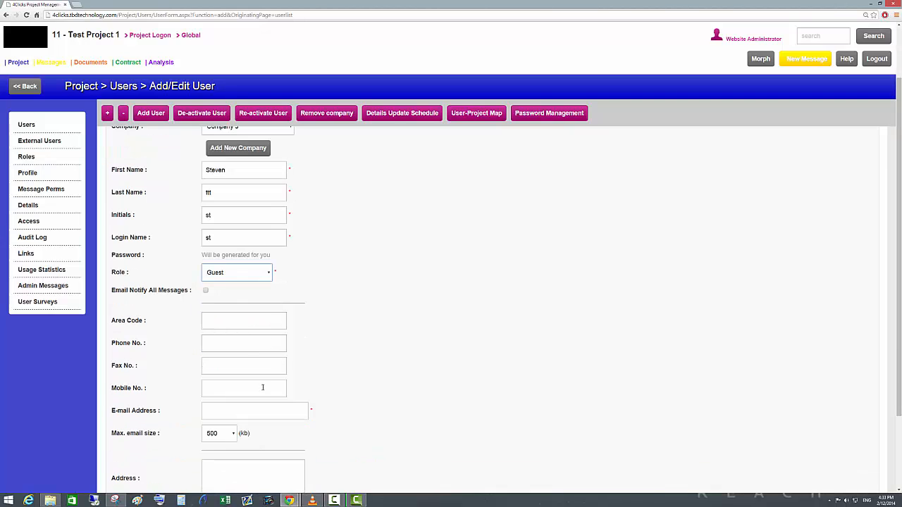
click(263, 410)
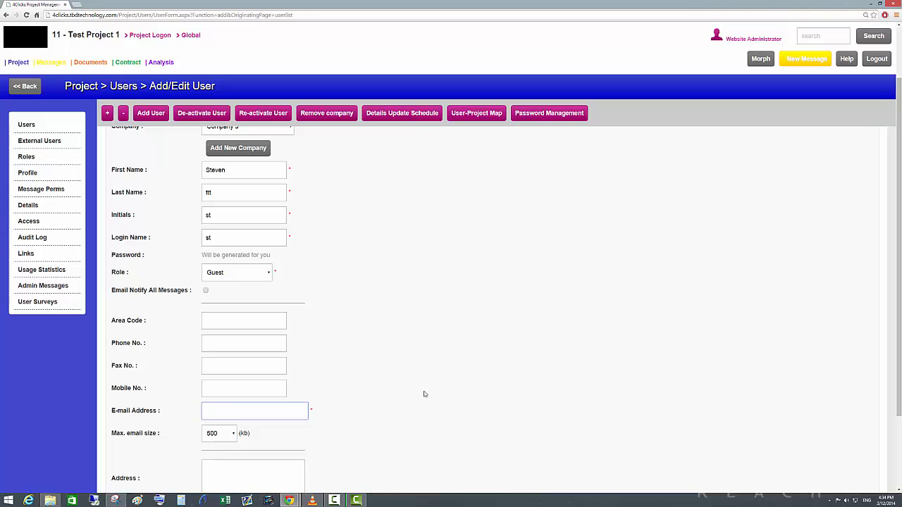
text(s)
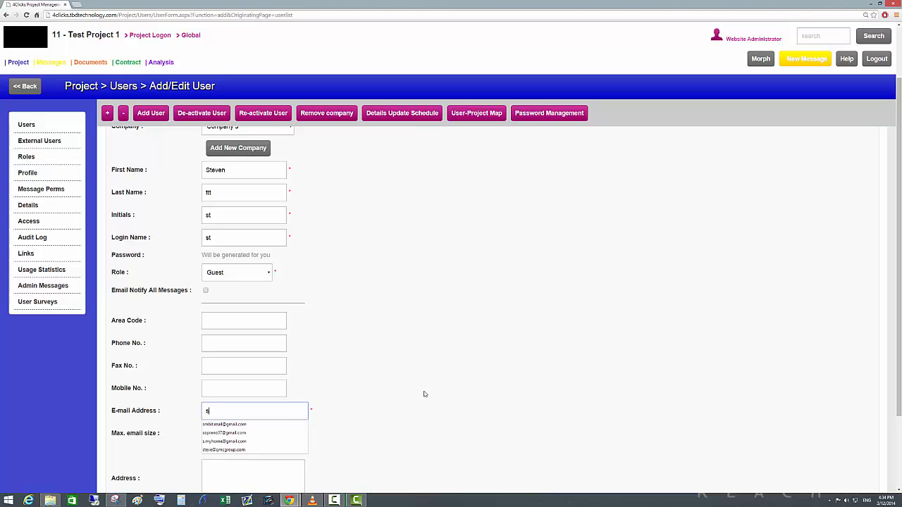
text(@test.com)
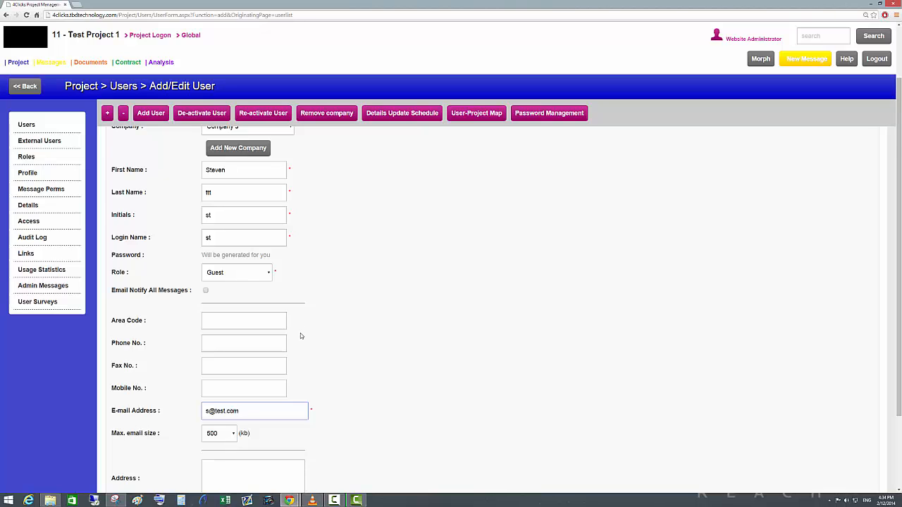
scroll(300, 336, down, 3)
scroll(205, 402, up, 2)
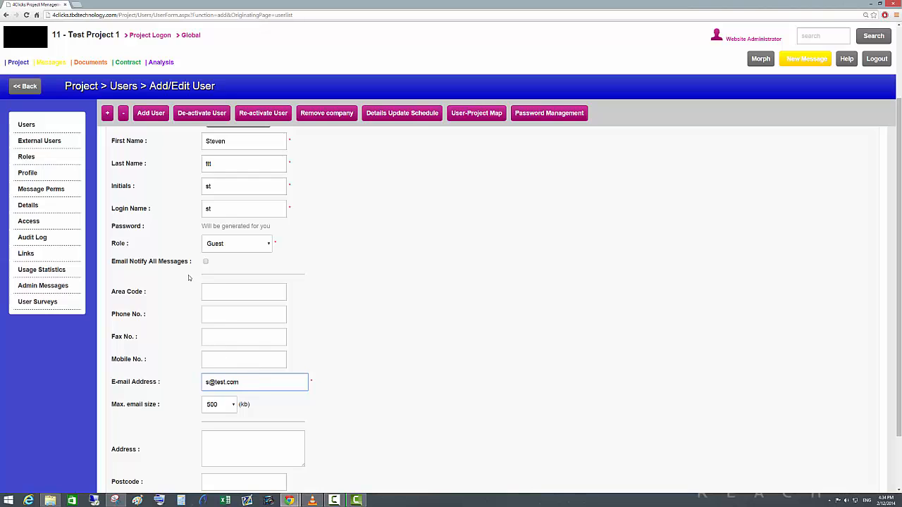
scroll(167, 392, down, 2)
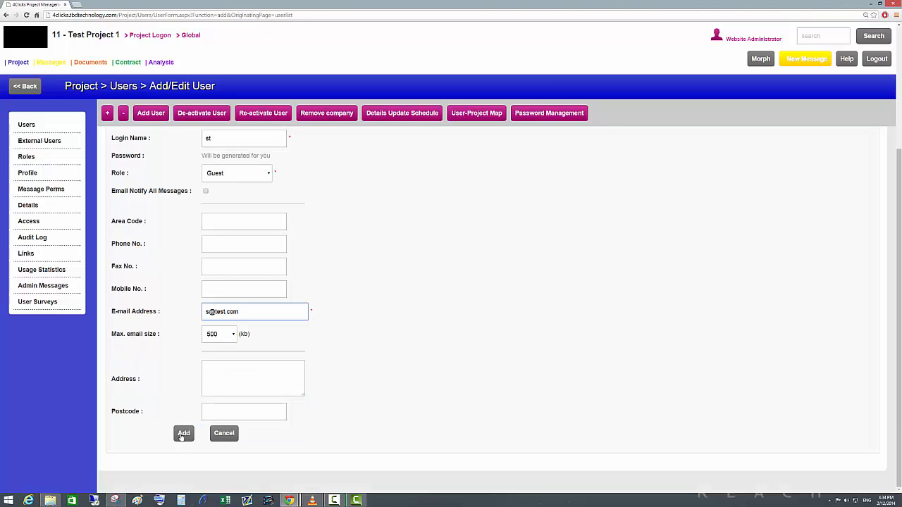
scroll(181, 438, up, 1)
scroll(181, 438, up, 2)
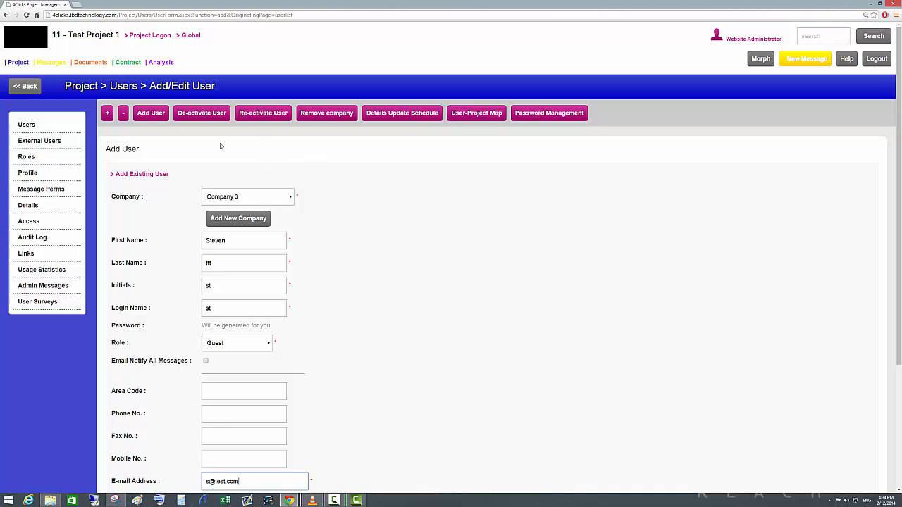
Select the first listed user in the re-activation form and return to the user list.
click(258, 117)
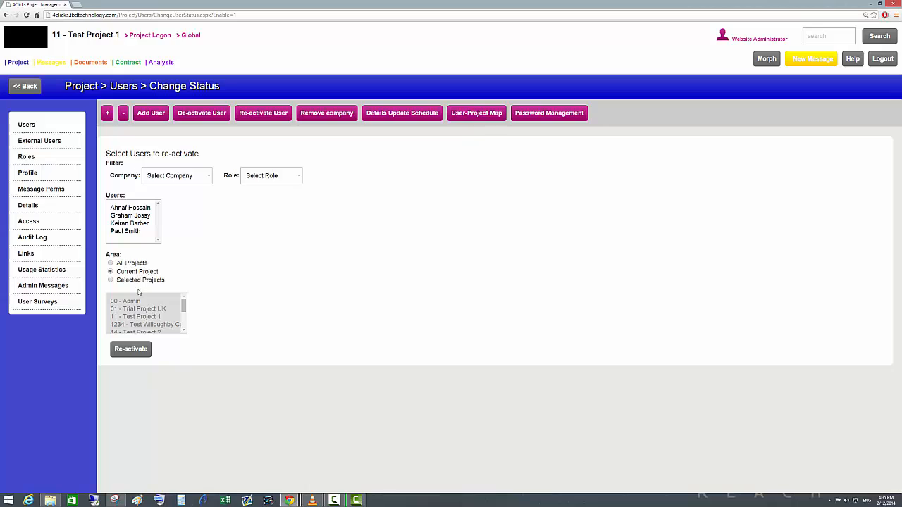
click(128, 209)
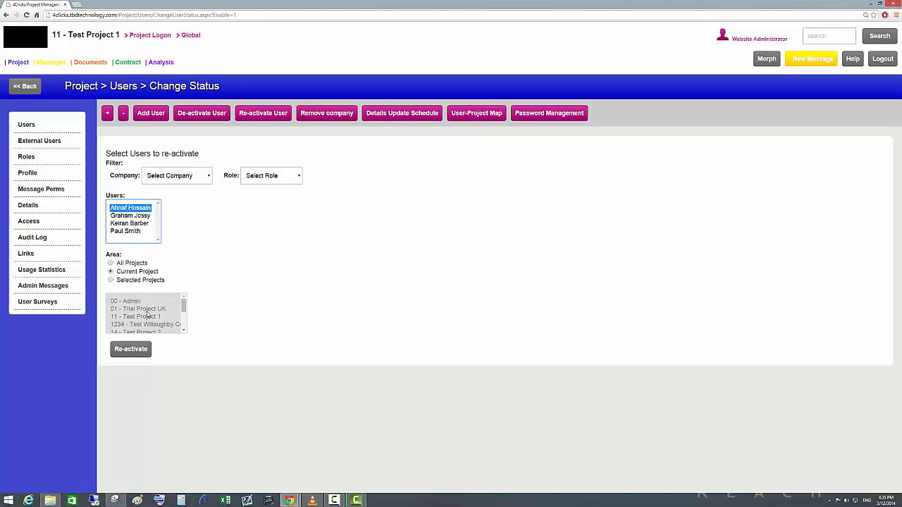
click(26, 125)
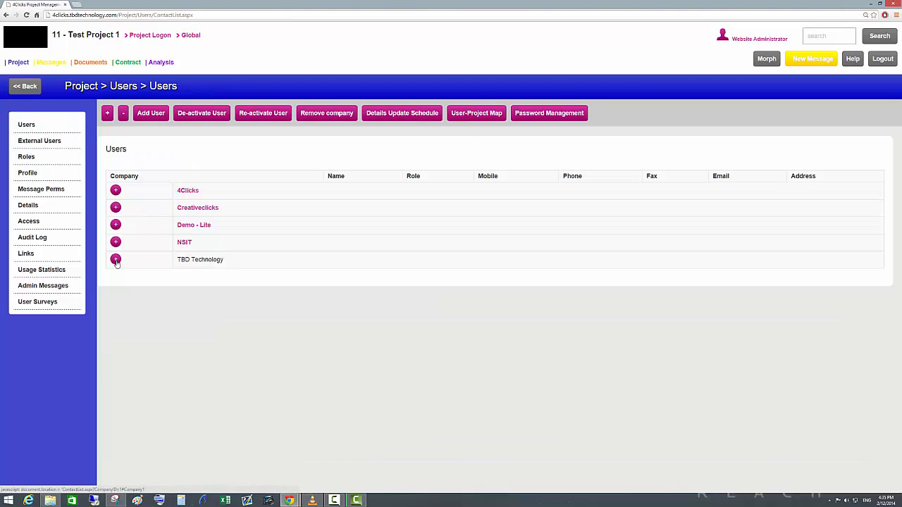
Try the initials tttee in a blank new user form and clear them again.
click(155, 114)
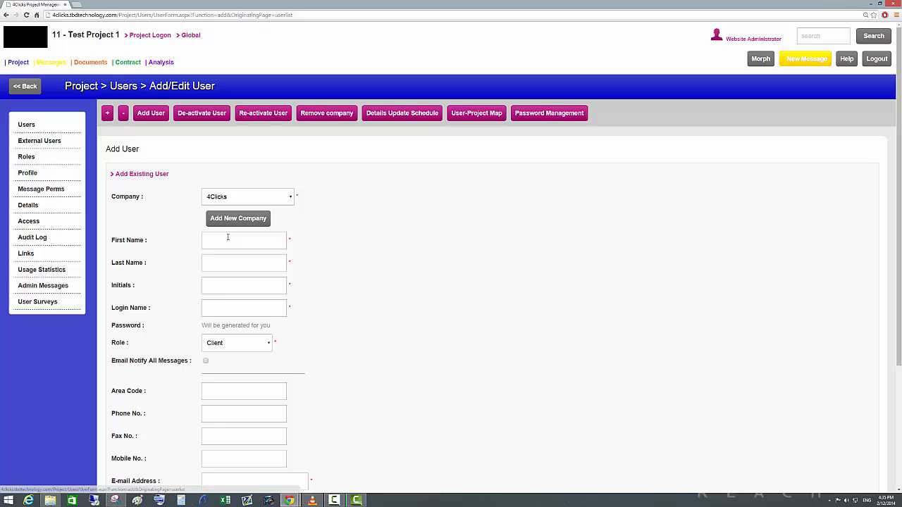
click(221, 310)
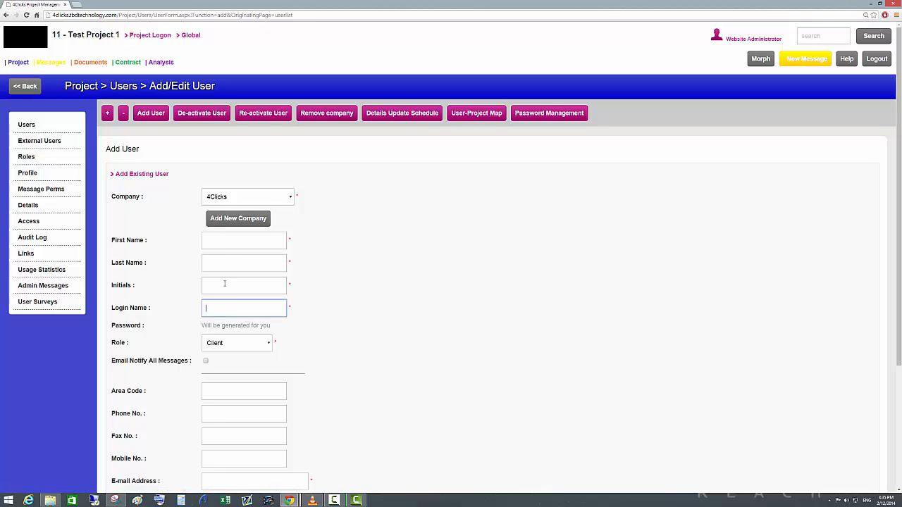
click(222, 290)
click(223, 305)
click(223, 291)
click(217, 286)
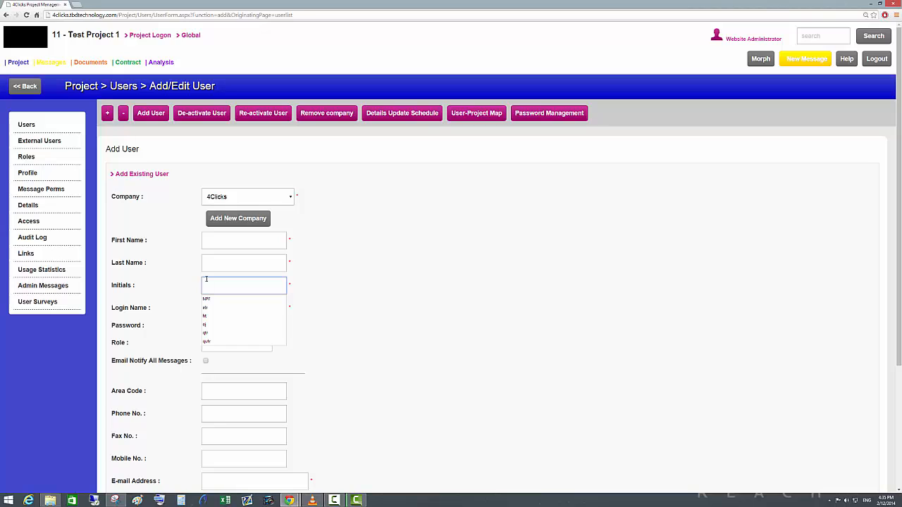
text(ttee)
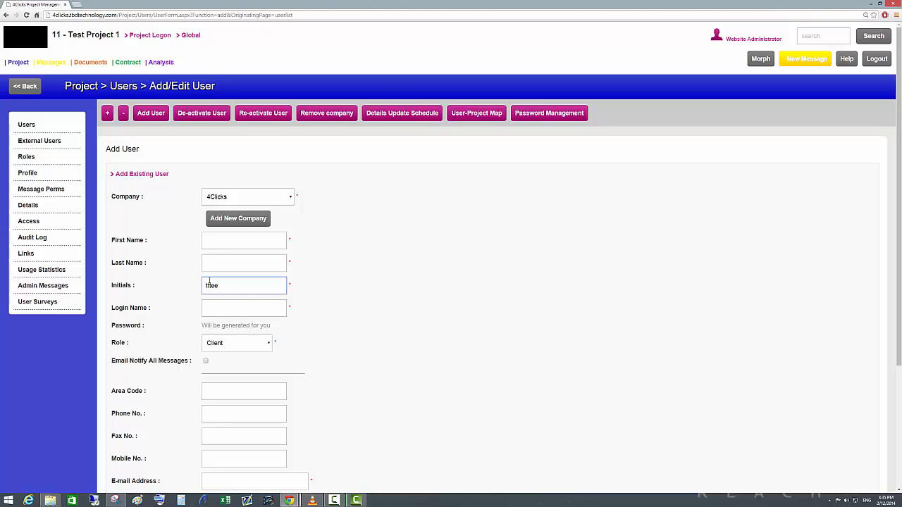
click(248, 312)
click(254, 310)
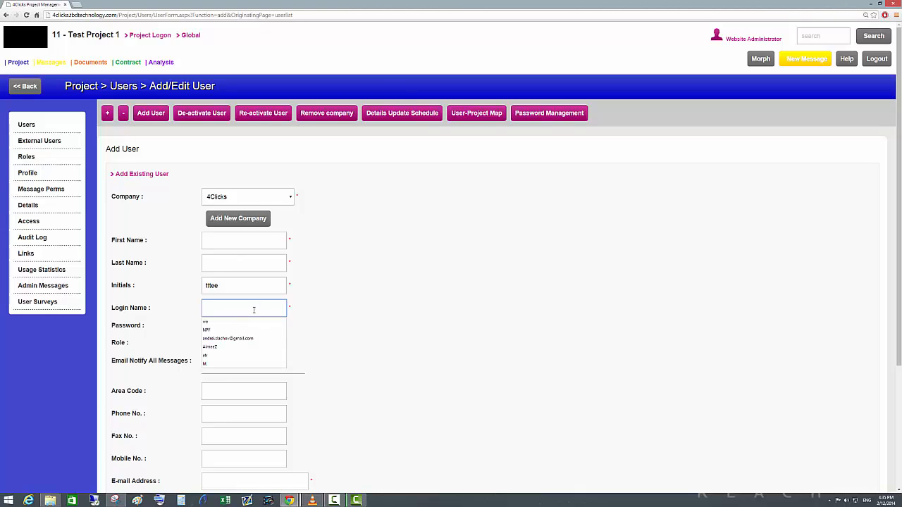
click(209, 284)
double_click(212, 284)
key(BackSpace)
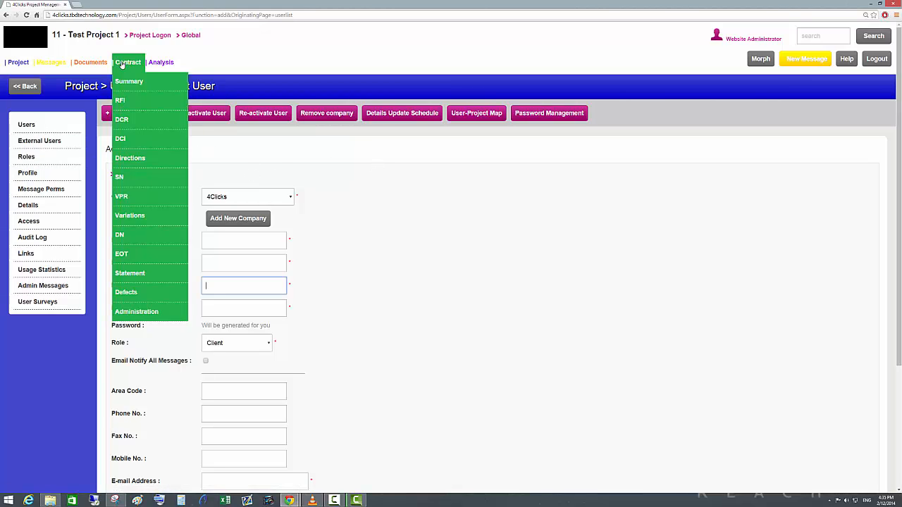
Add a document directory named Directory 3 in the project's document administration.
mouse_move(91, 63)
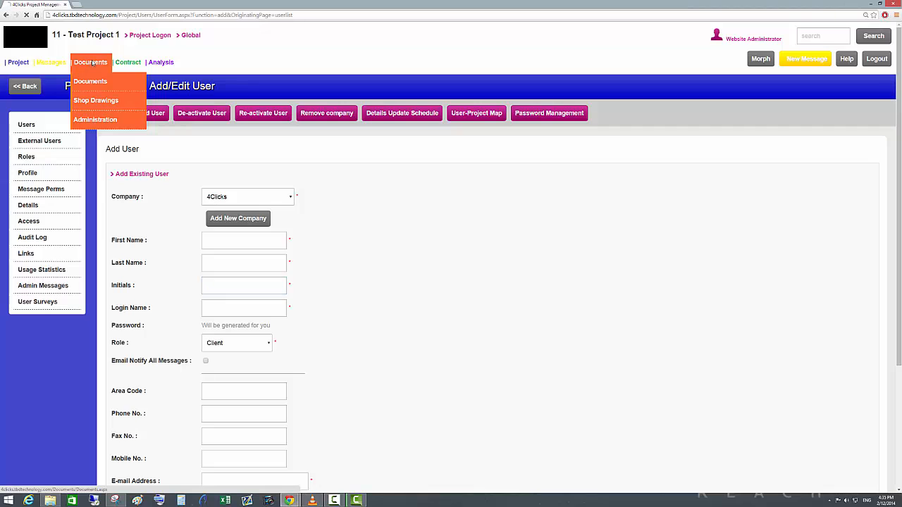
click(92, 63)
click(56, 158)
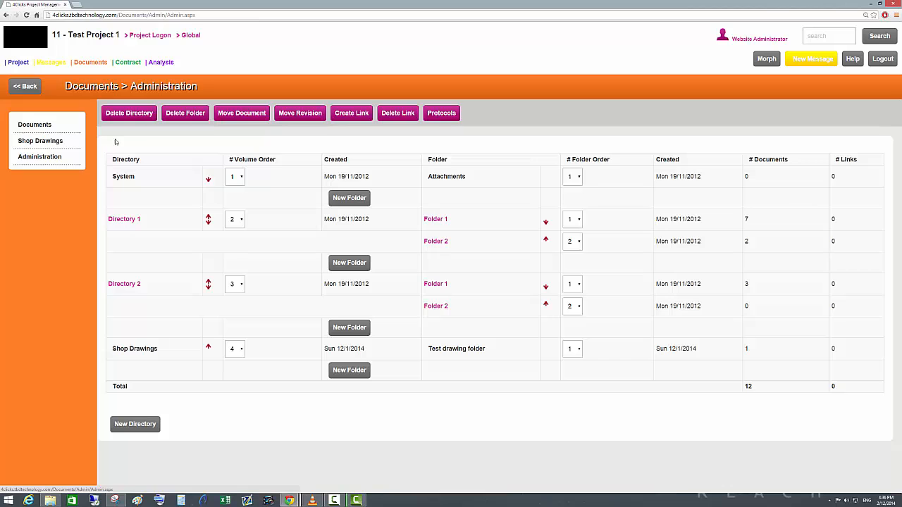
click(131, 426)
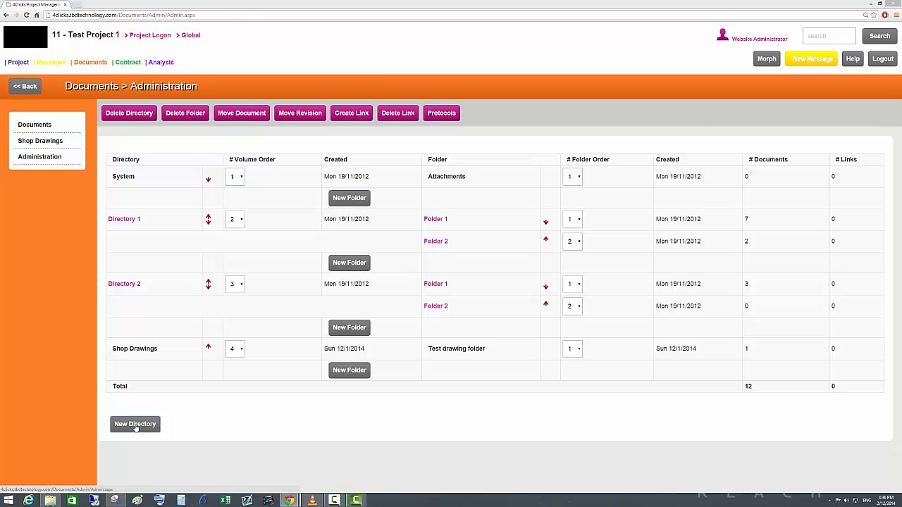
click(485, 249)
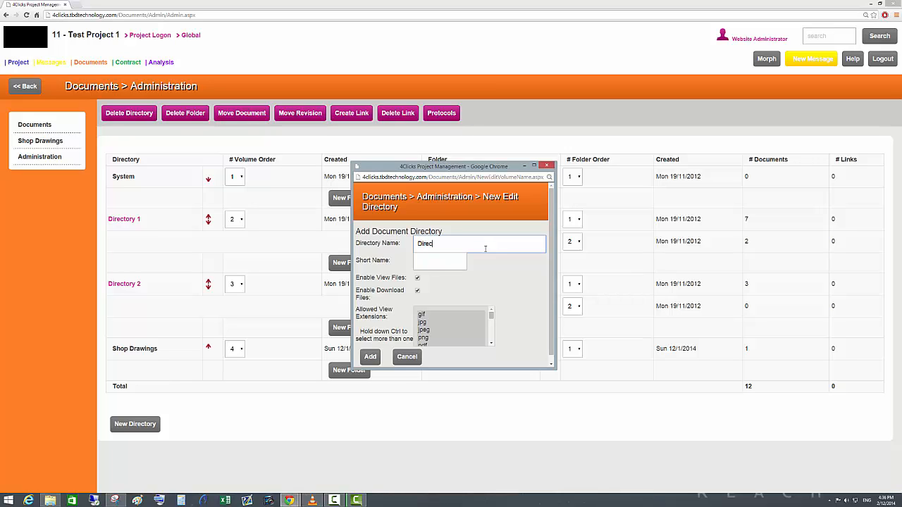
text(Directory 3)
click(370, 357)
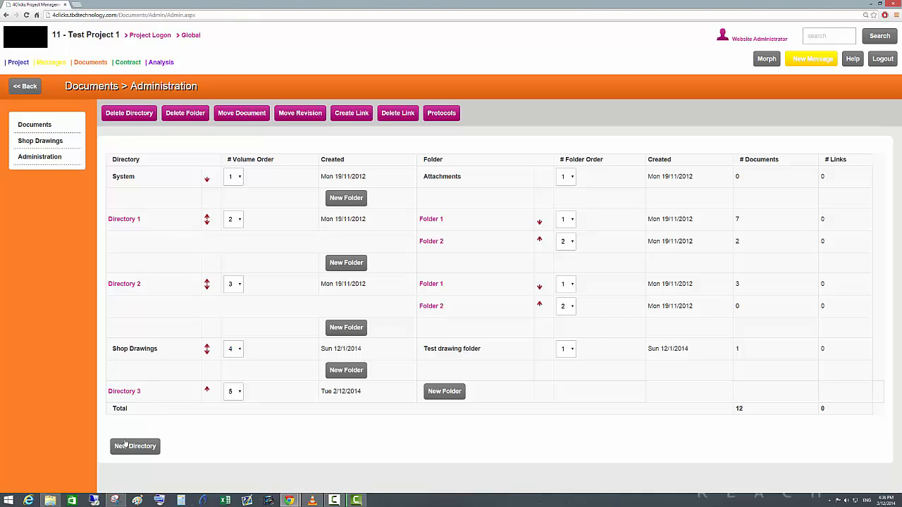
Add a document folder named Folder 1 to Directory 3.
click(458, 393)
click(448, 247)
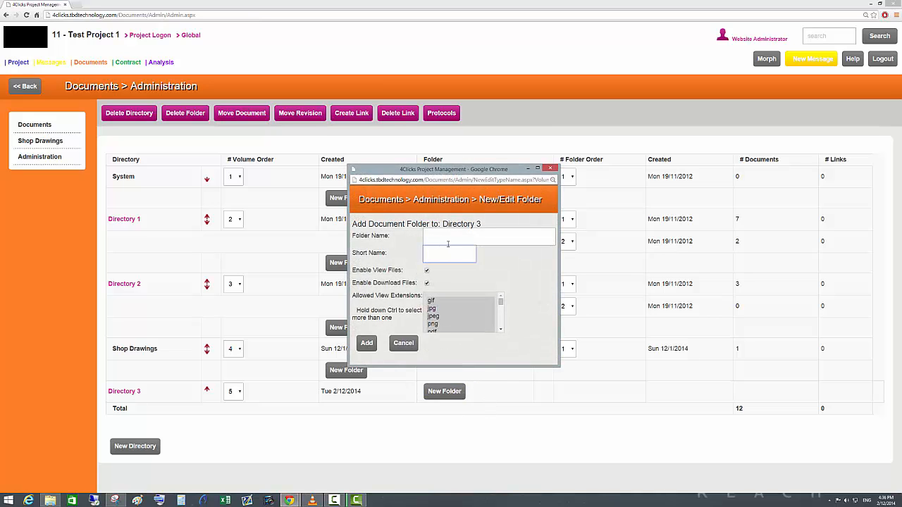
click(448, 238)
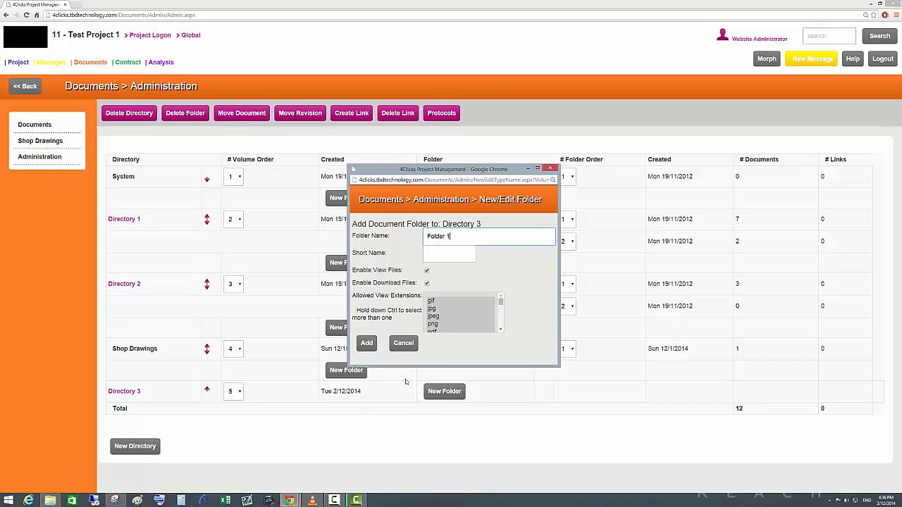
click(371, 346)
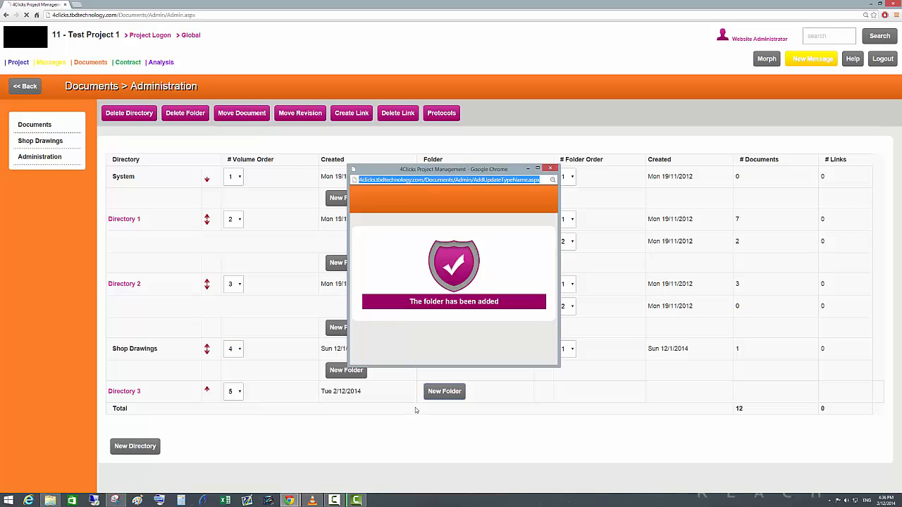
mouse_move(459, 392)
mouse_down()
mouse_move(421, 392)
mouse_move(471, 396)
mouse_up()
click(469, 396)
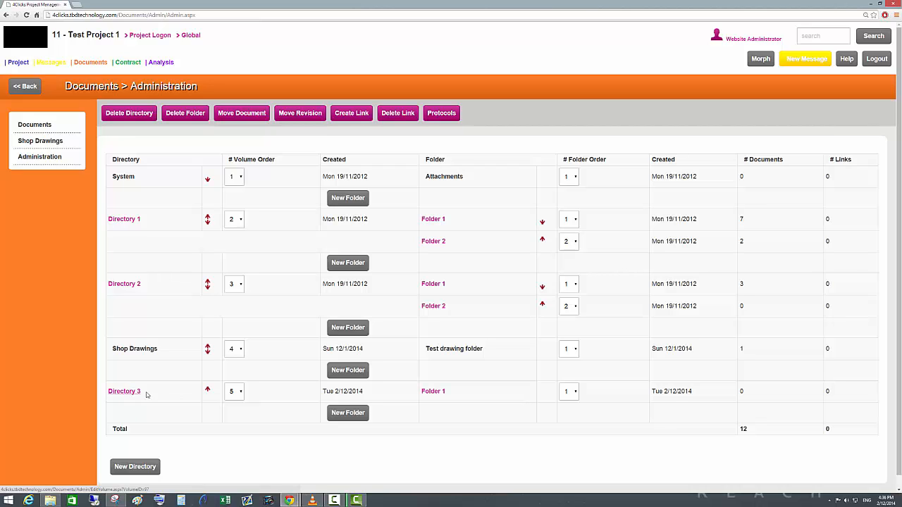
Move Directory 3 up two places in the volume order so it sits above Directory 2.
click(208, 391)
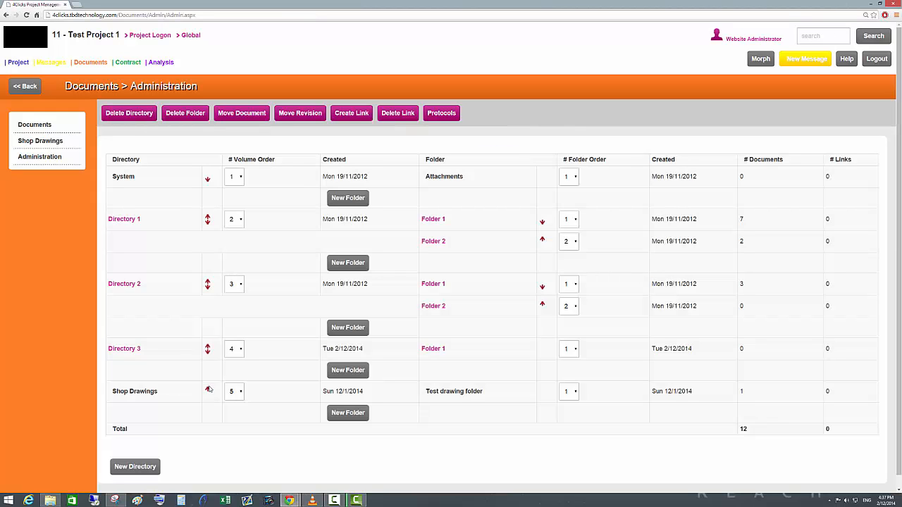
click(207, 348)
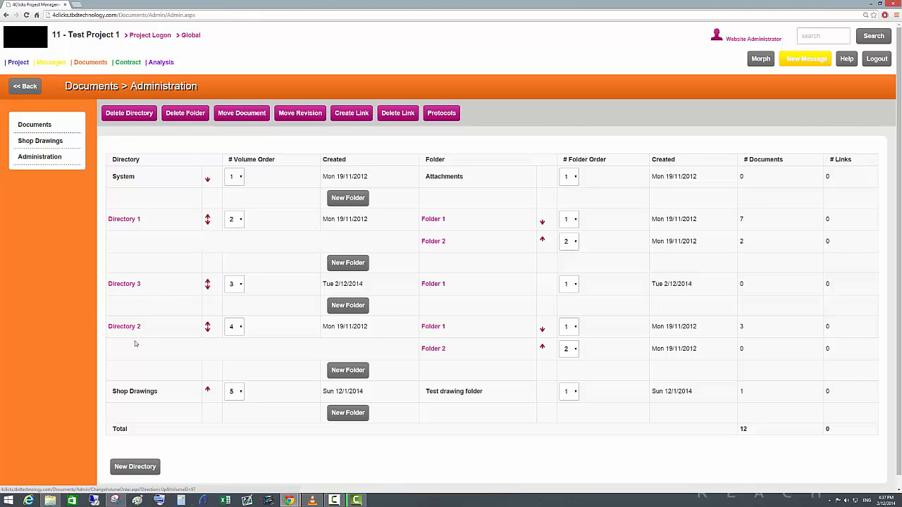
Check which directories are available for selection in the project's document register.
click(43, 127)
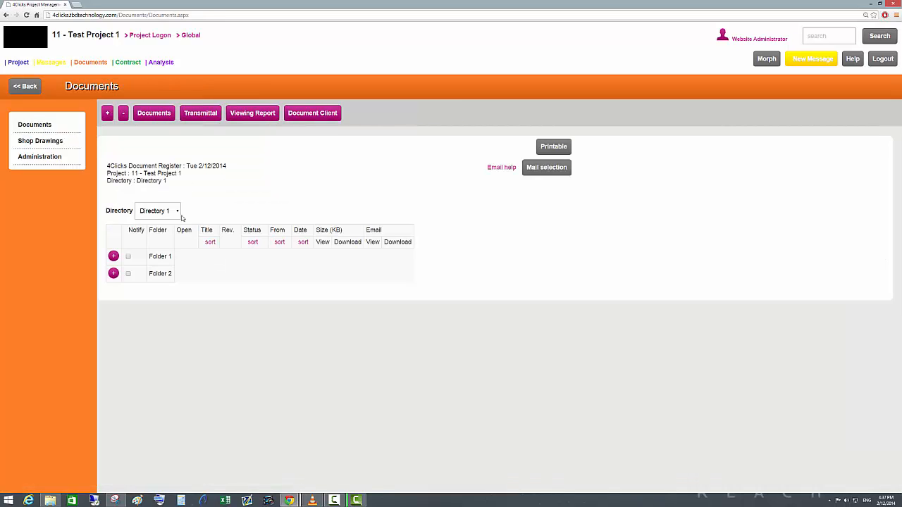
click(177, 213)
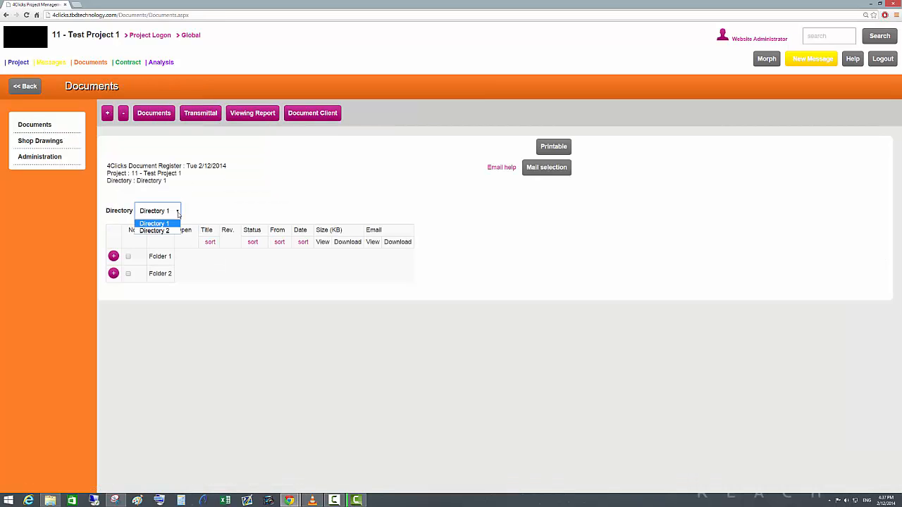
click(177, 213)
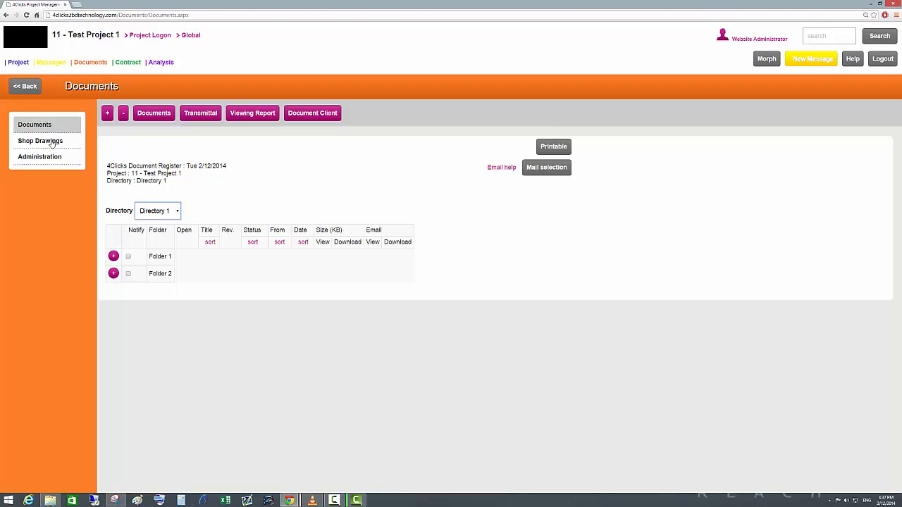
click(180, 212)
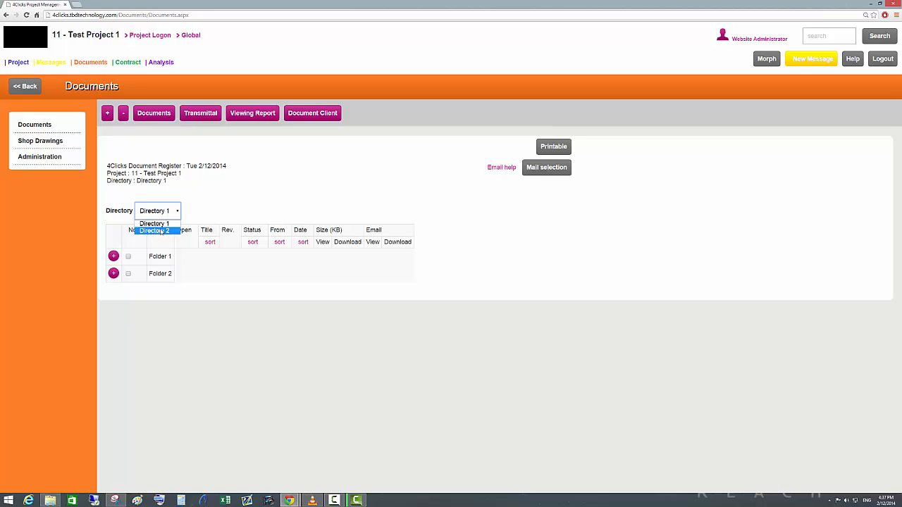
Open the settings of Directory 3 from document administration and go to its role permissions table.
click(39, 158)
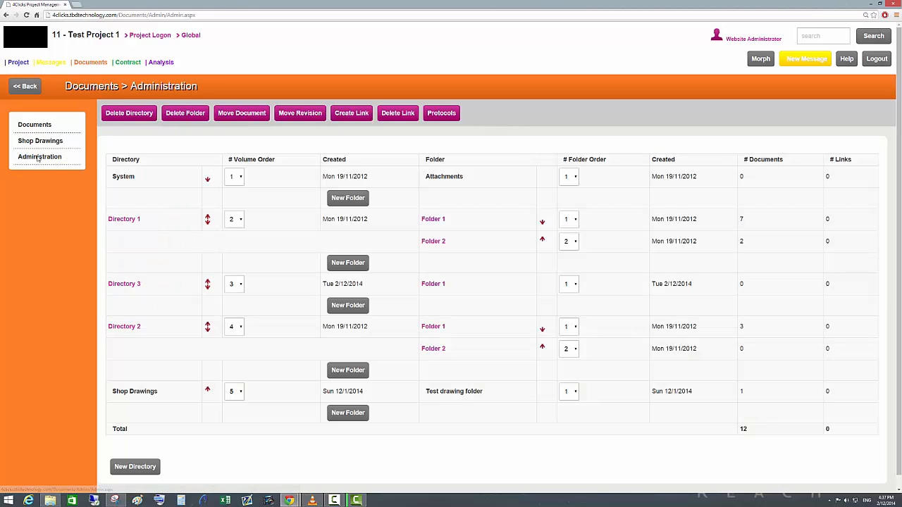
click(124, 284)
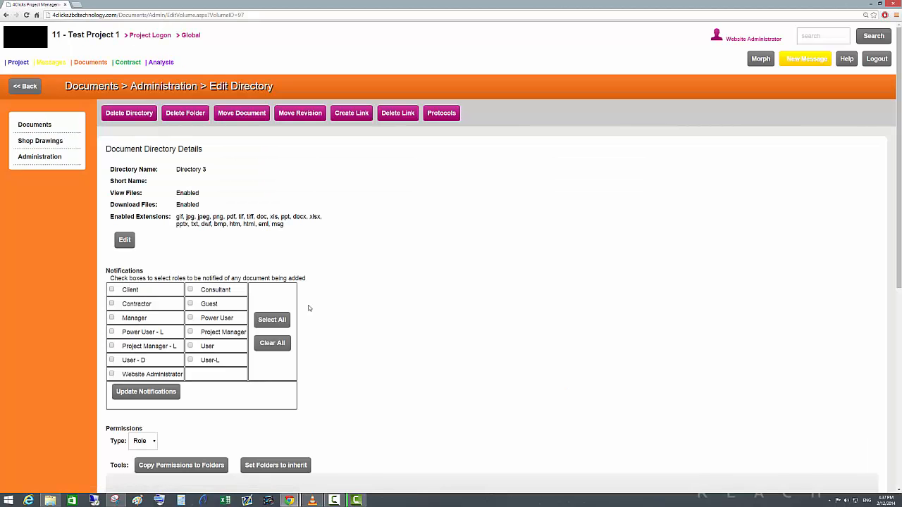
scroll(354, 345, down, 2)
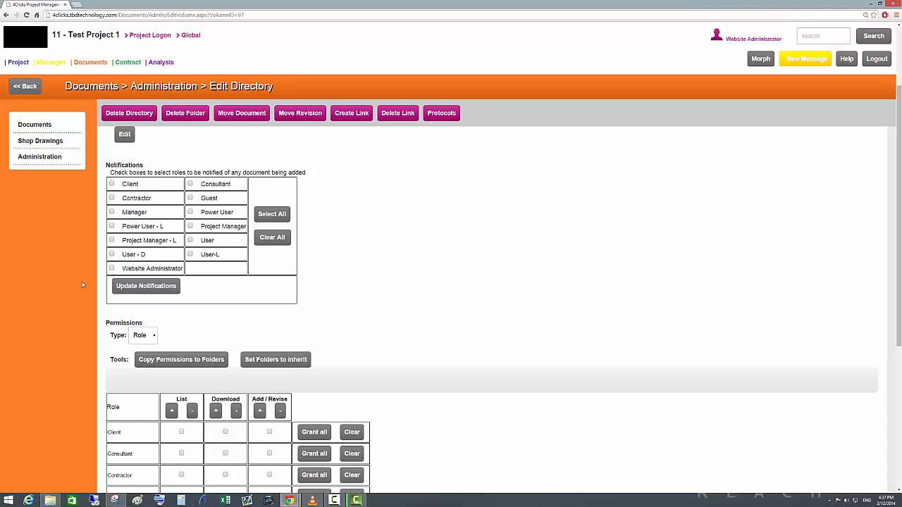
scroll(92, 276, down, 1)
drag(106, 251, 147, 252)
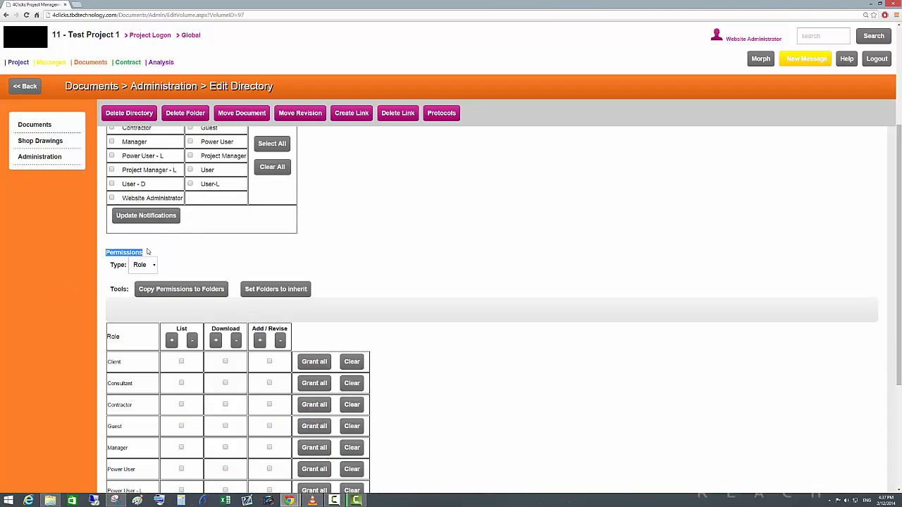
click(396, 263)
scroll(402, 362, down, 3)
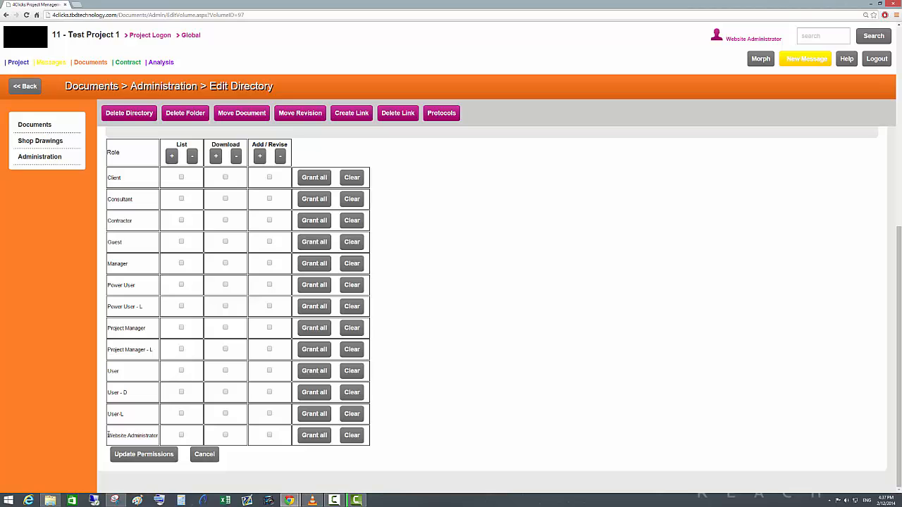
Grant all Directory 3 permissions to Website Administrator, Project Manager and Consultant, give Contractor List and Download, and update the permissions.
drag(108, 436, 161, 437)
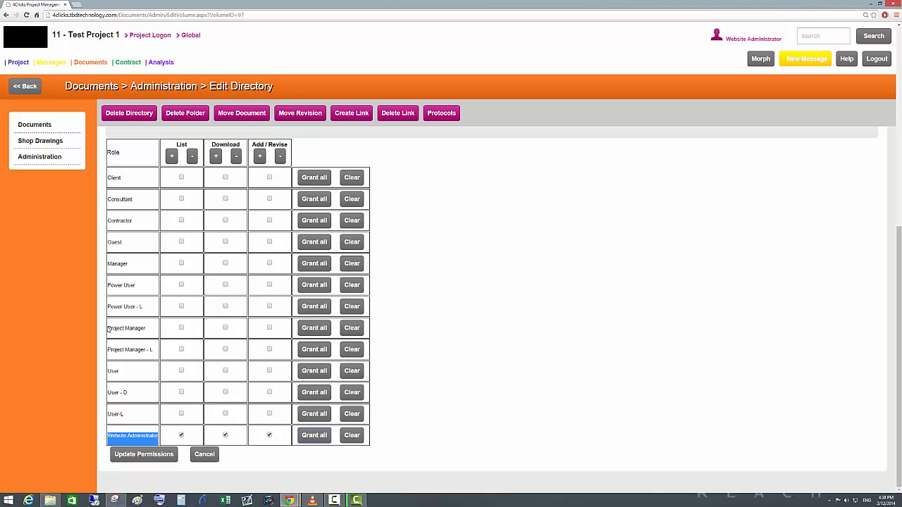
drag(108, 329, 154, 331)
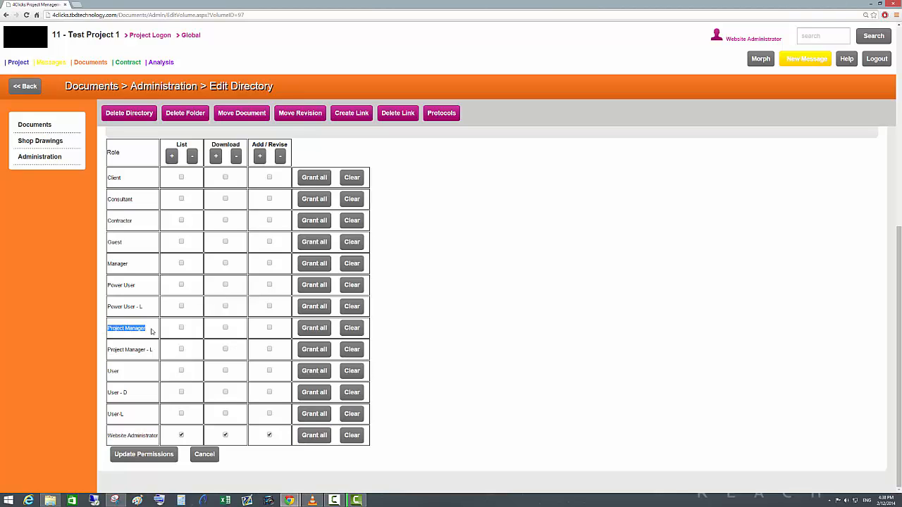
click(314, 330)
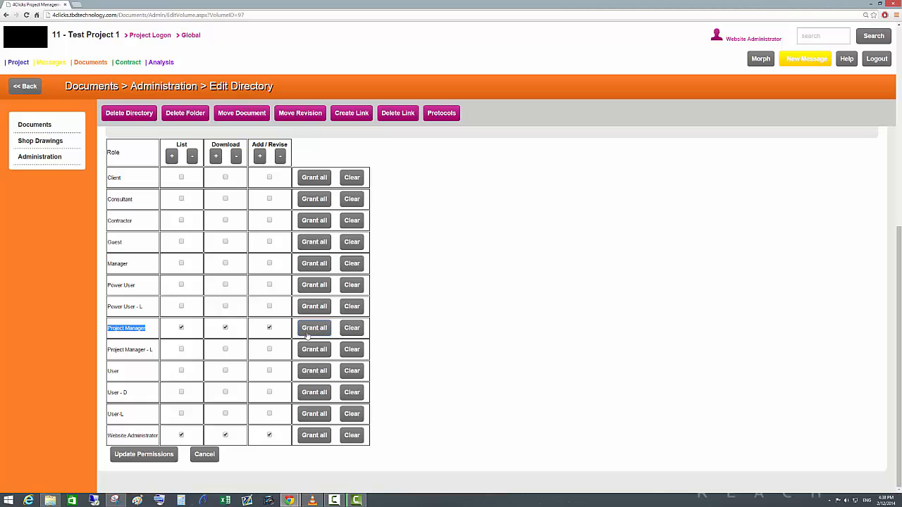
click(181, 220)
click(225, 220)
click(147, 457)
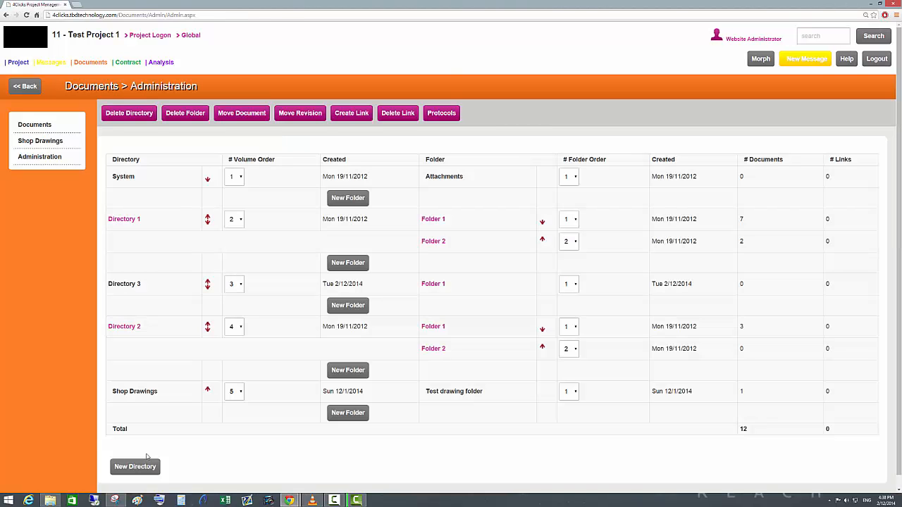
Display Directory 3 in the document register, expand Folder 1 and open its new document upload form.
click(37, 132)
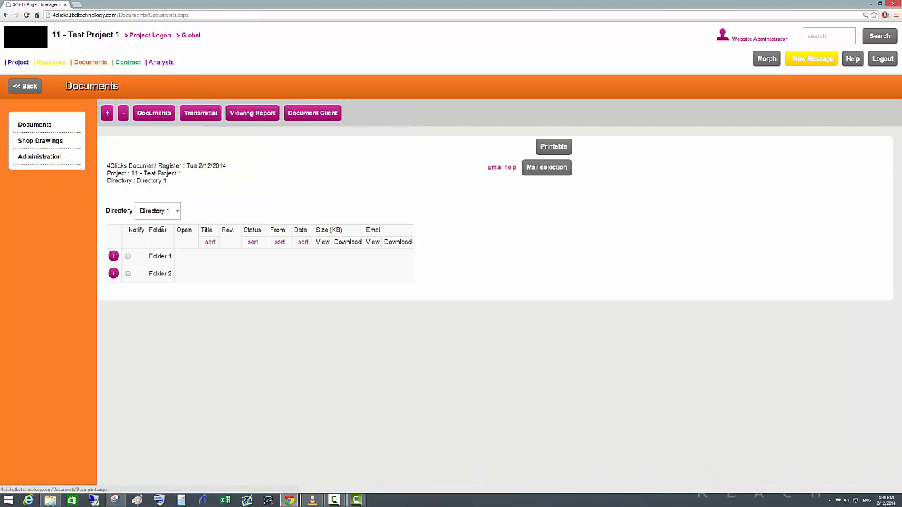
click(179, 215)
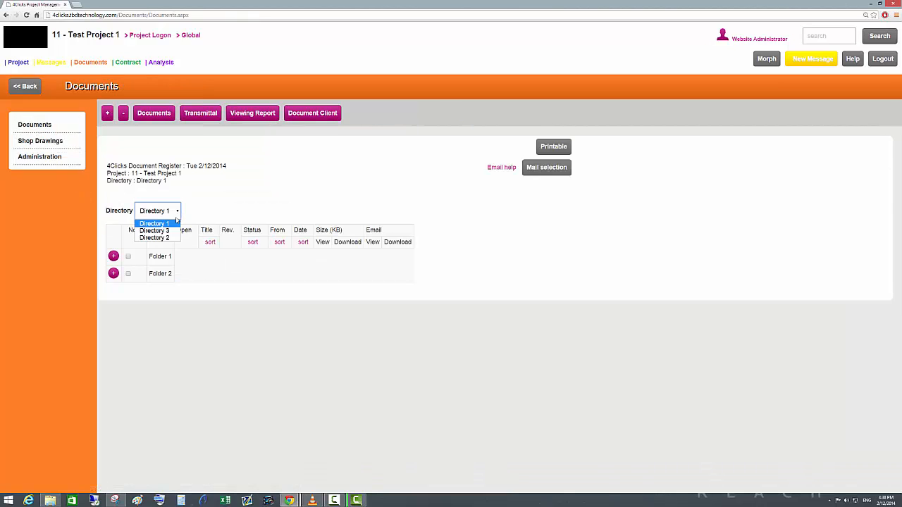
click(157, 231)
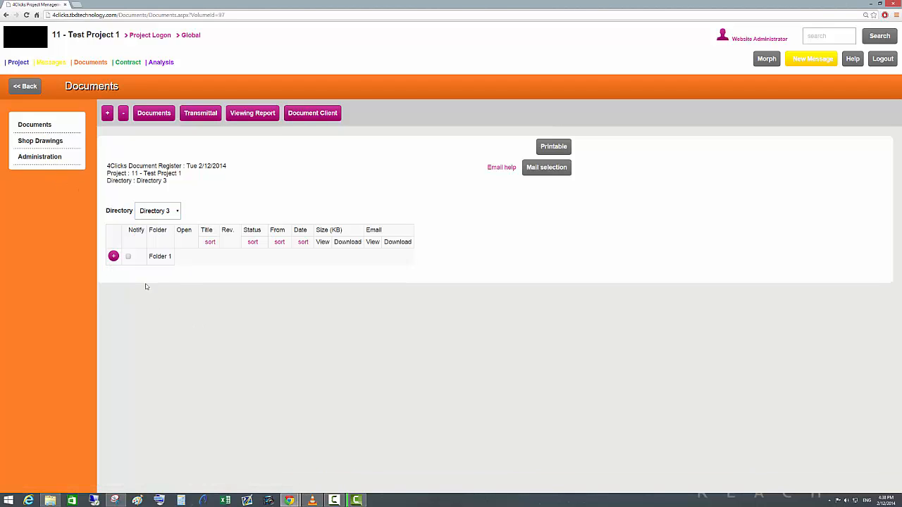
click(114, 257)
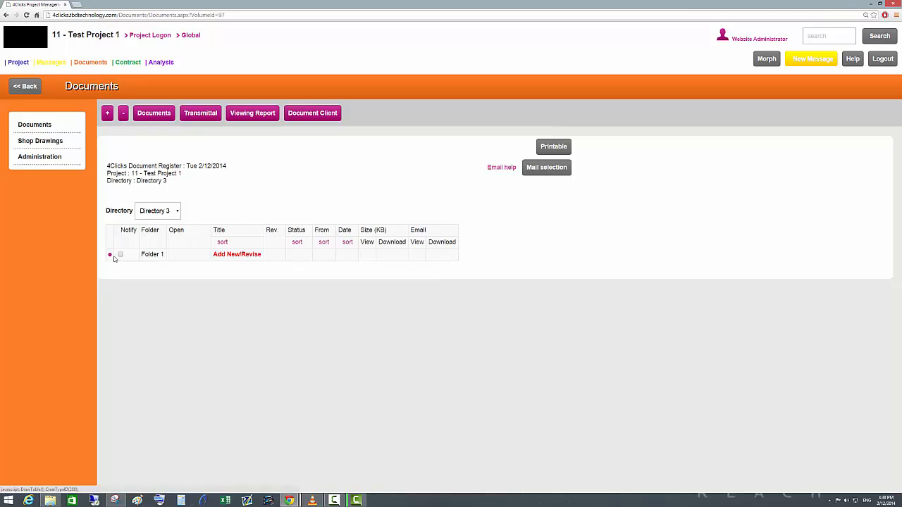
click(241, 257)
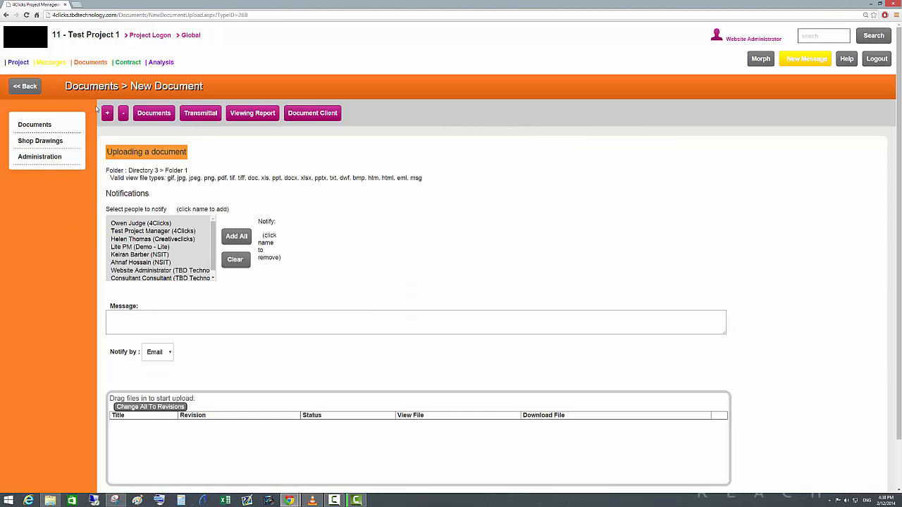
Reopen the settings of Directory 3 in document administration and review its details, notifications and role permissions.
click(40, 157)
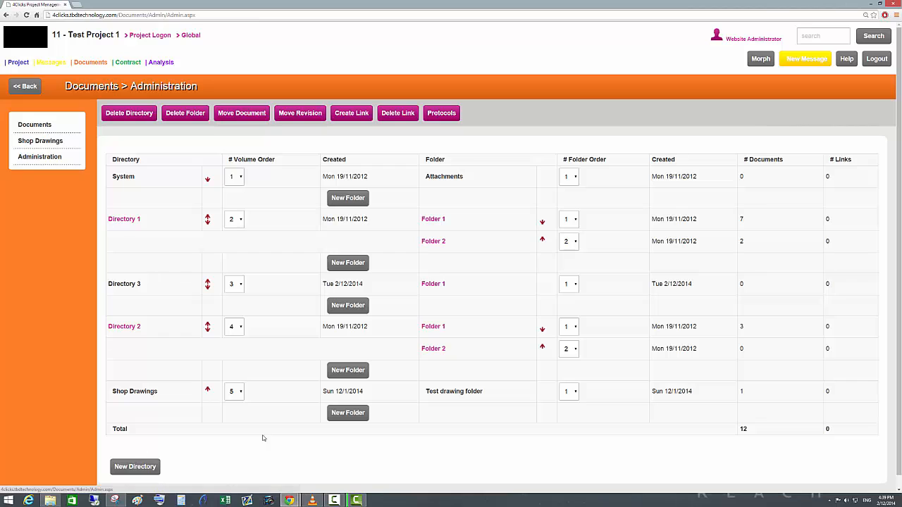
click(122, 282)
scroll(269, 364, down, 1)
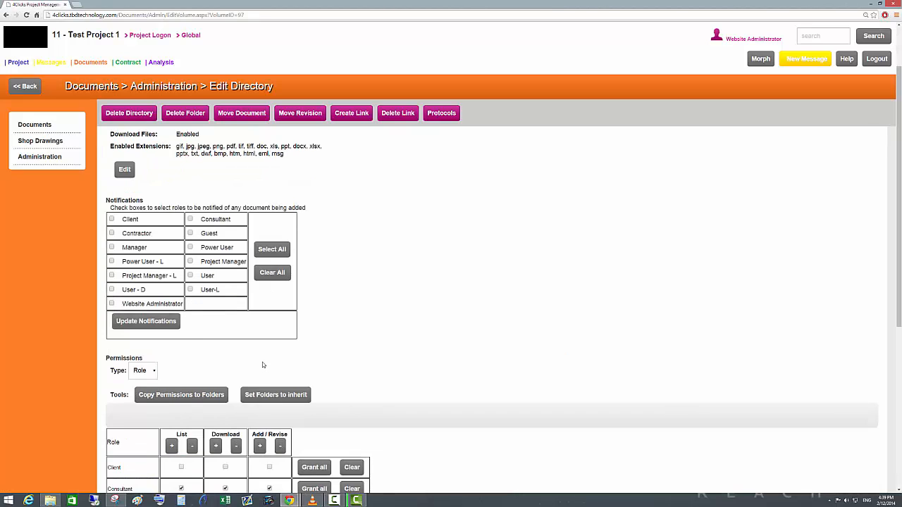
scroll(263, 365, down, 2)
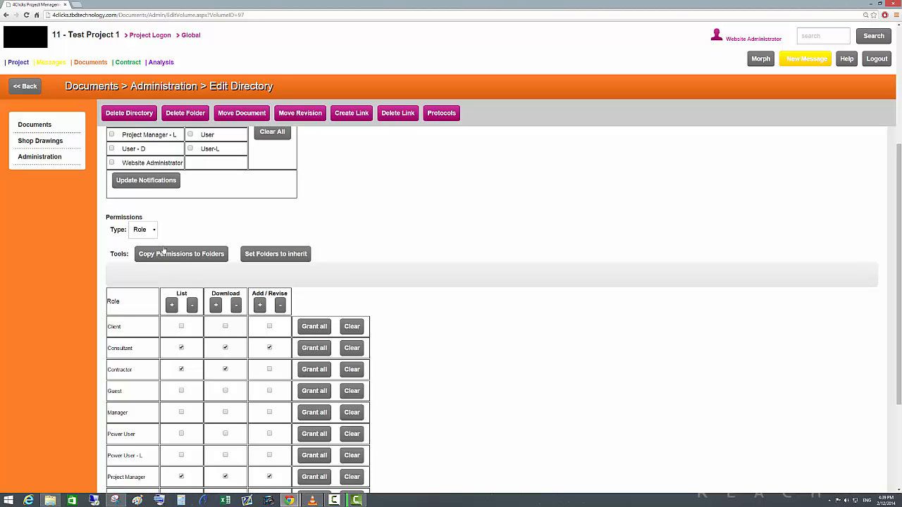
scroll(164, 250, up, 3)
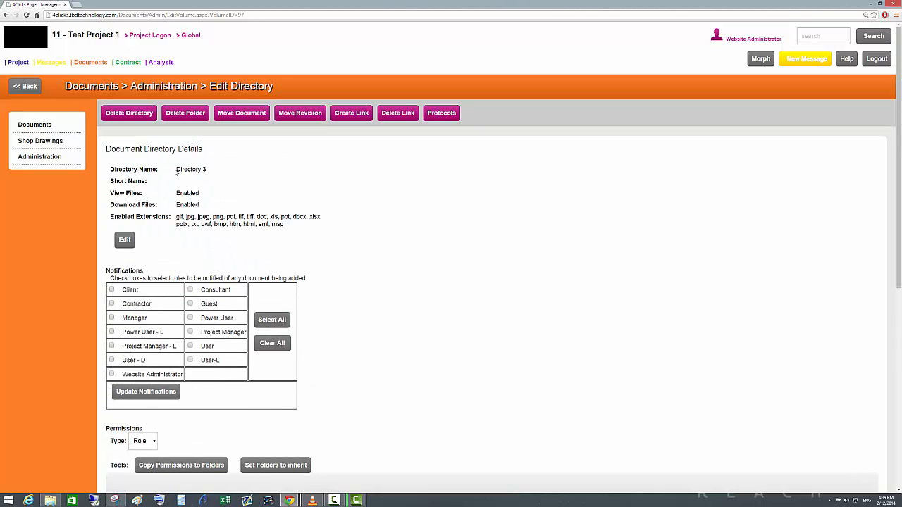
drag(176, 172, 211, 173)
click(217, 173)
scroll(154, 372, down, 2)
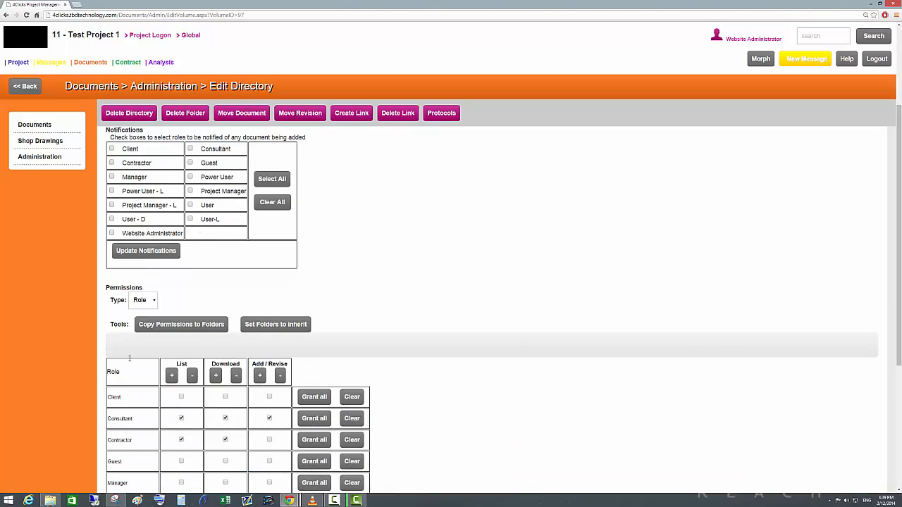
scroll(130, 358, down, 2)
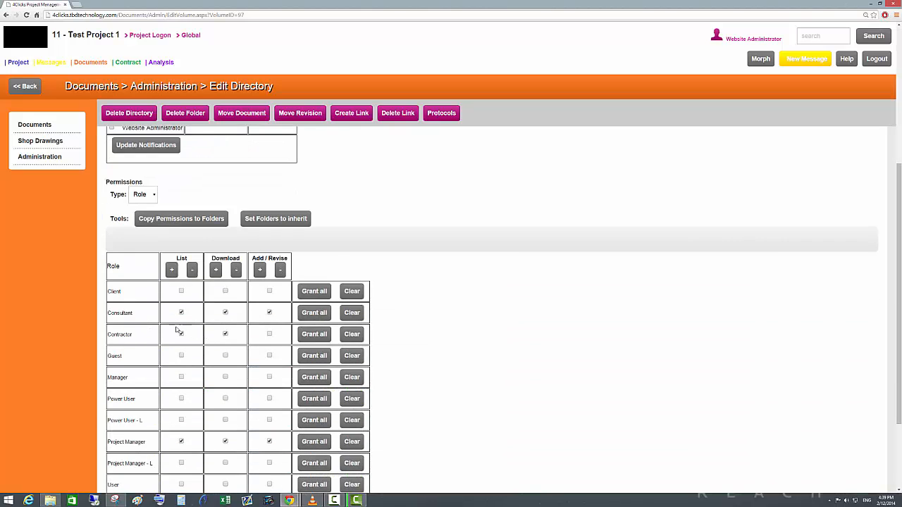
scroll(178, 318, up, 4)
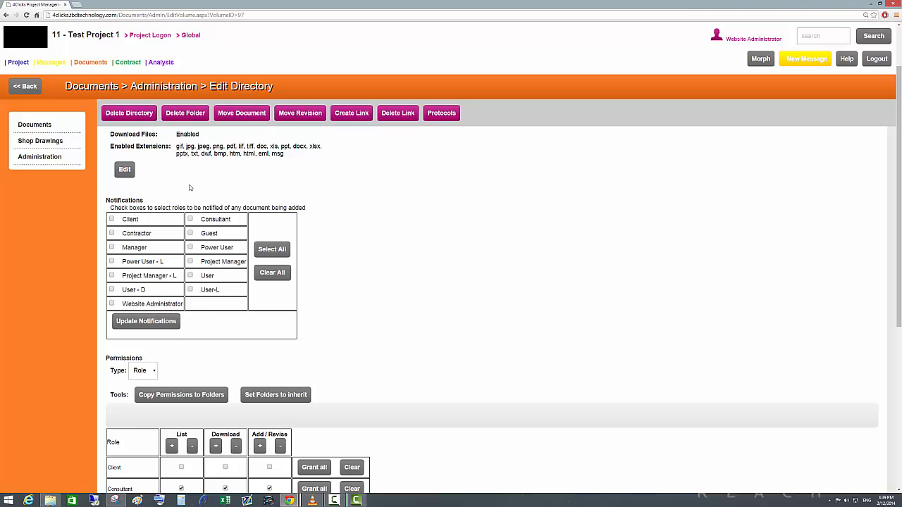
scroll(180, 320, up, 2)
scroll(250, 308, down, 5)
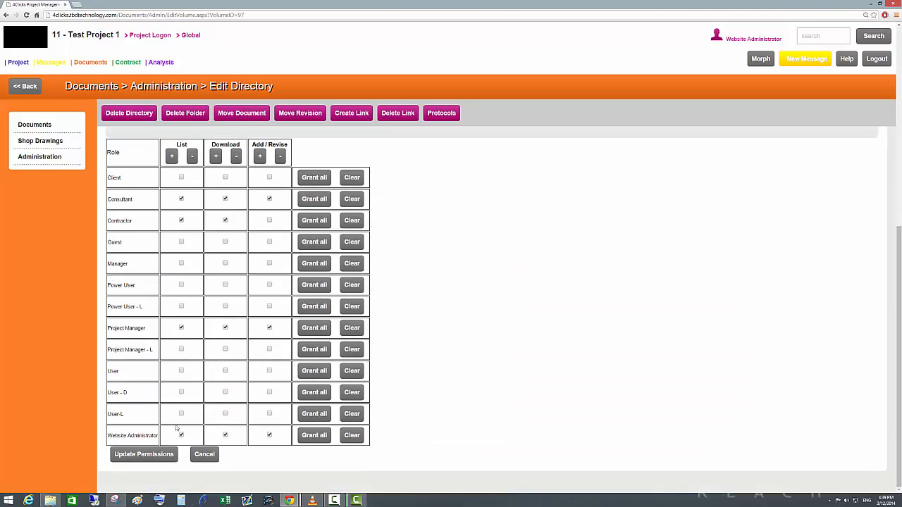
scroll(90, 327, up, 7)
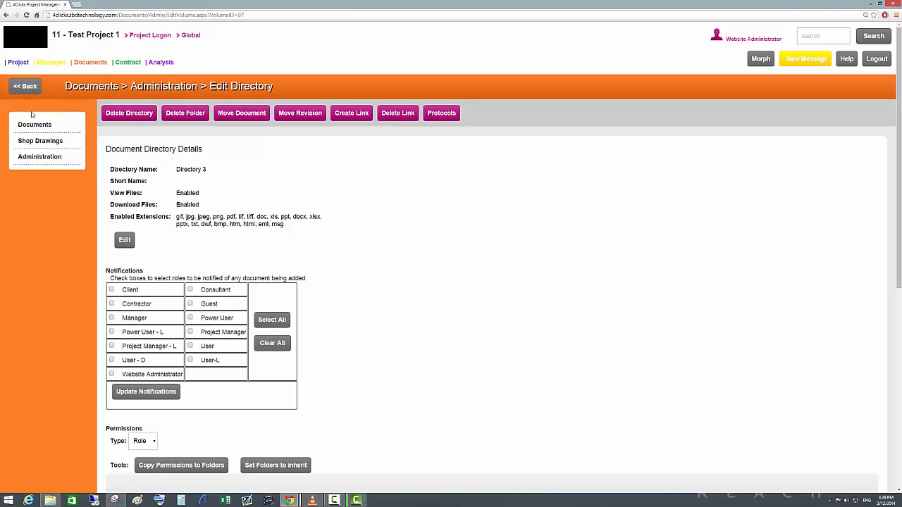
View the project's list of roles and open the project's user list.
mouse_move(20, 65)
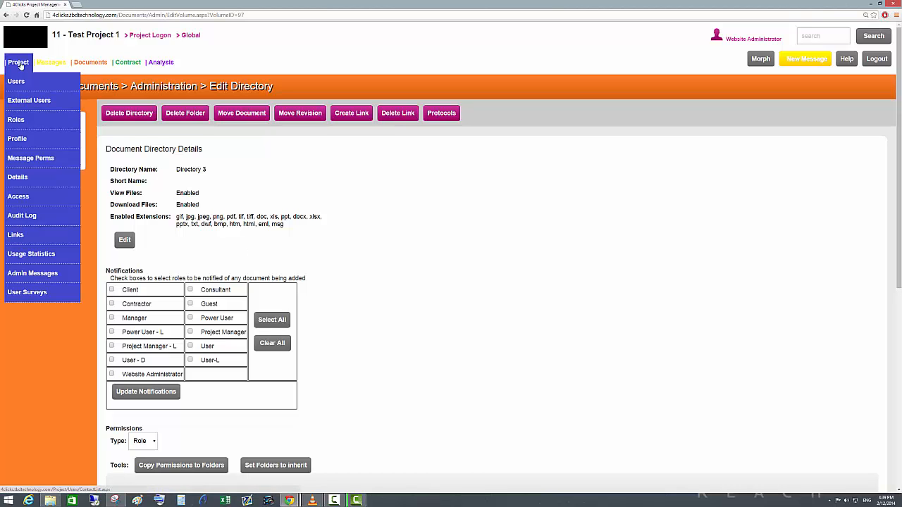
click(19, 121)
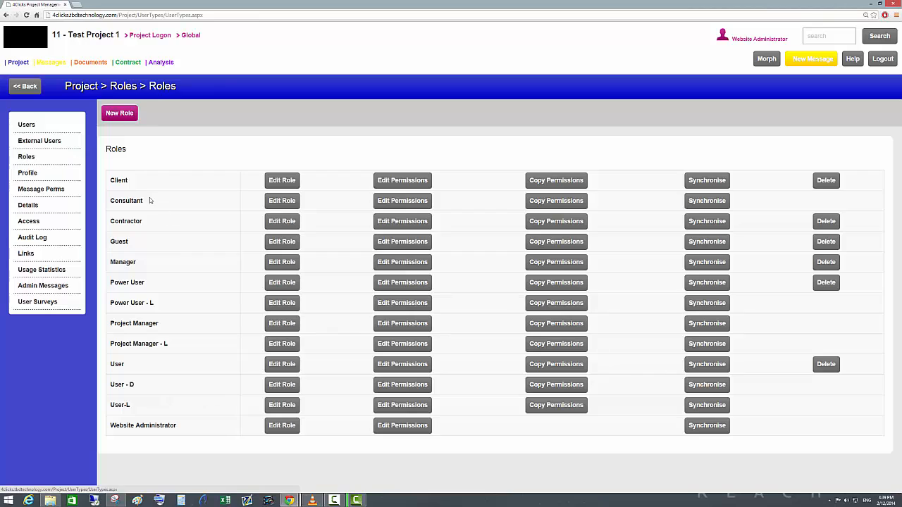
click(30, 126)
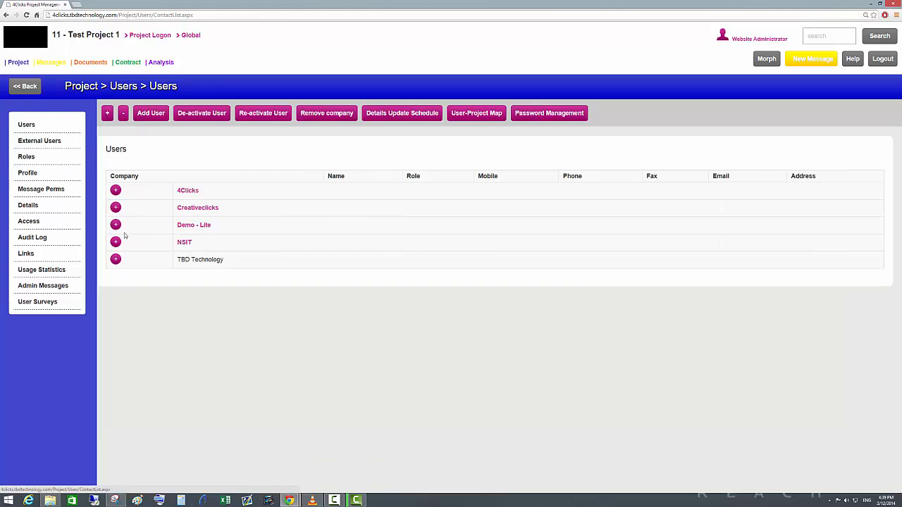
Expand all companies in the project's user list, review the roles assigned to their users and open document administration.
click(115, 259)
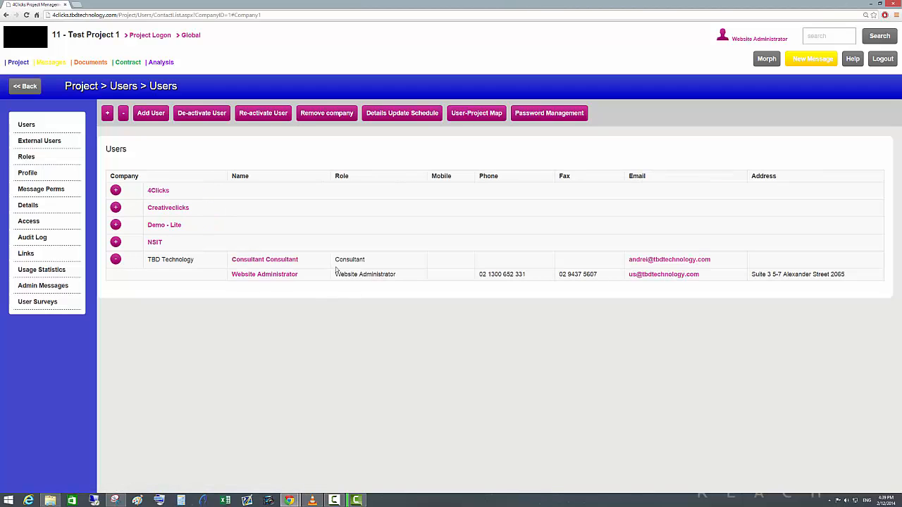
click(107, 113)
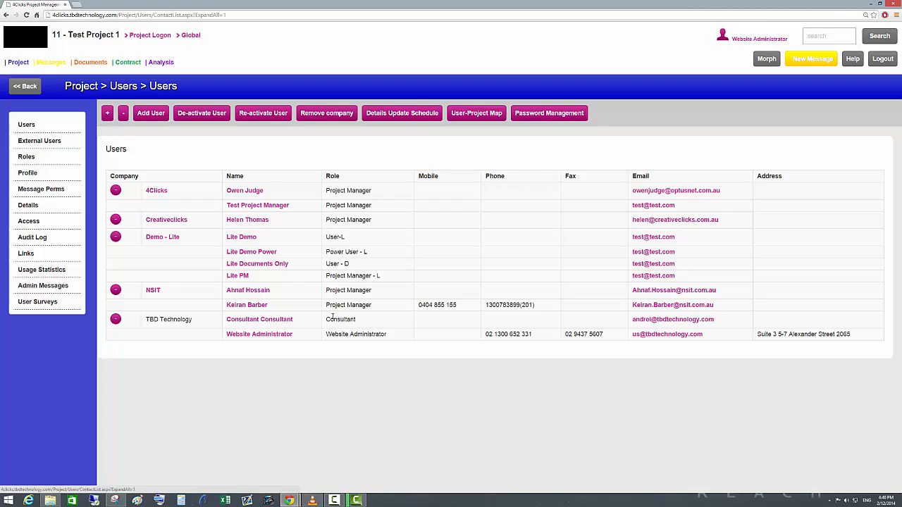
drag(360, 321, 328, 320)
drag(326, 305, 371, 305)
mouse_move(91, 62)
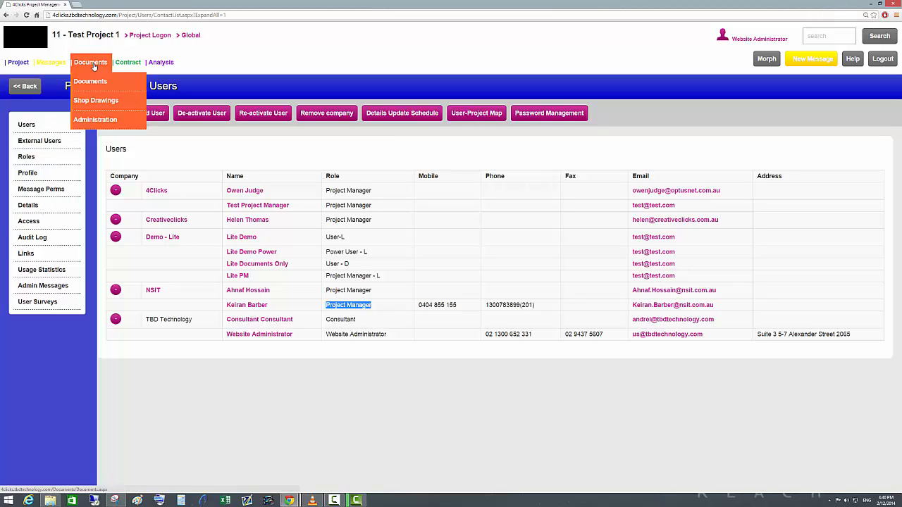
click(88, 120)
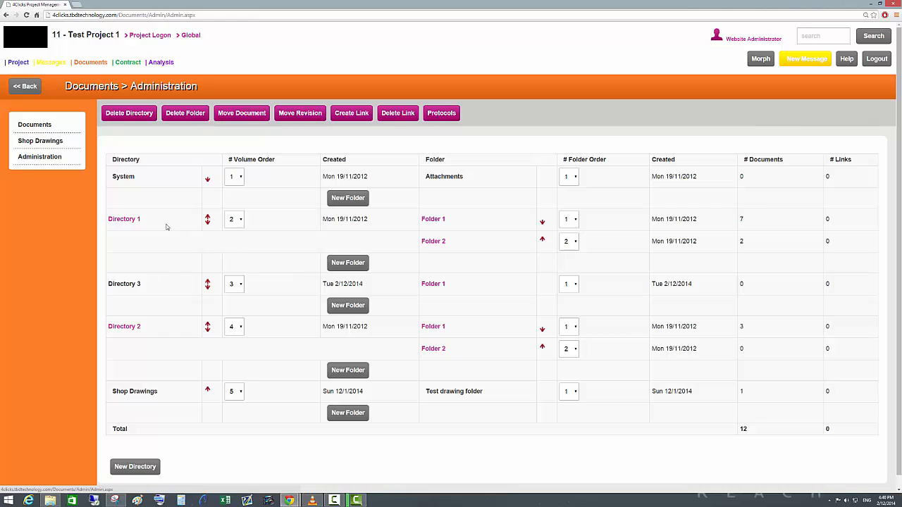
Add a new project role named Site manager without copying permissions from another role.
mouse_move(15, 62)
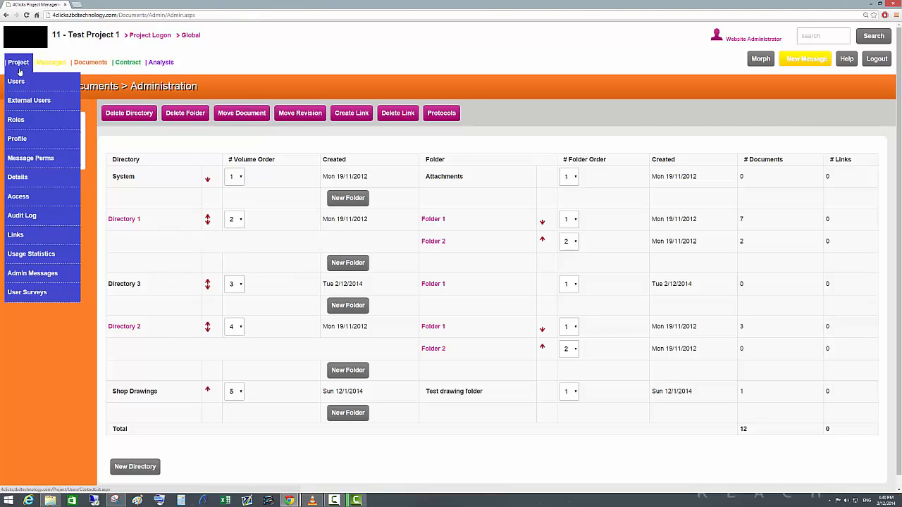
click(14, 121)
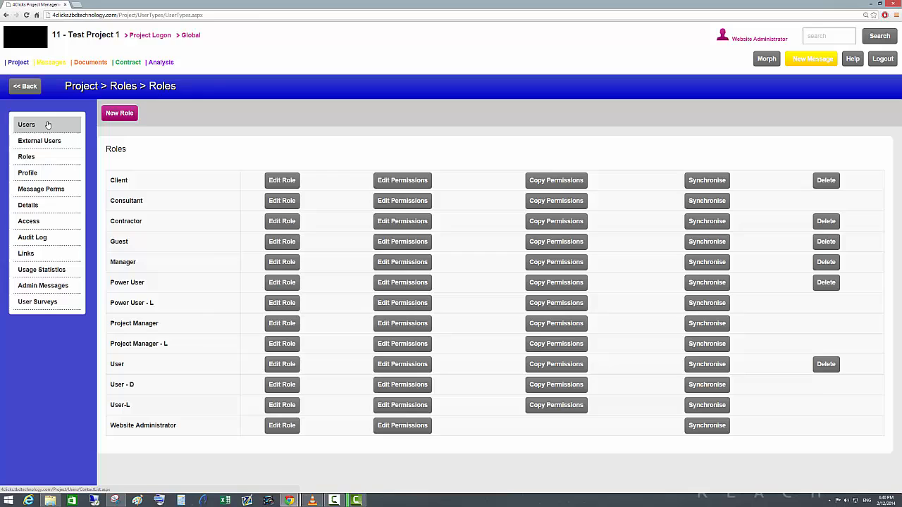
click(118, 118)
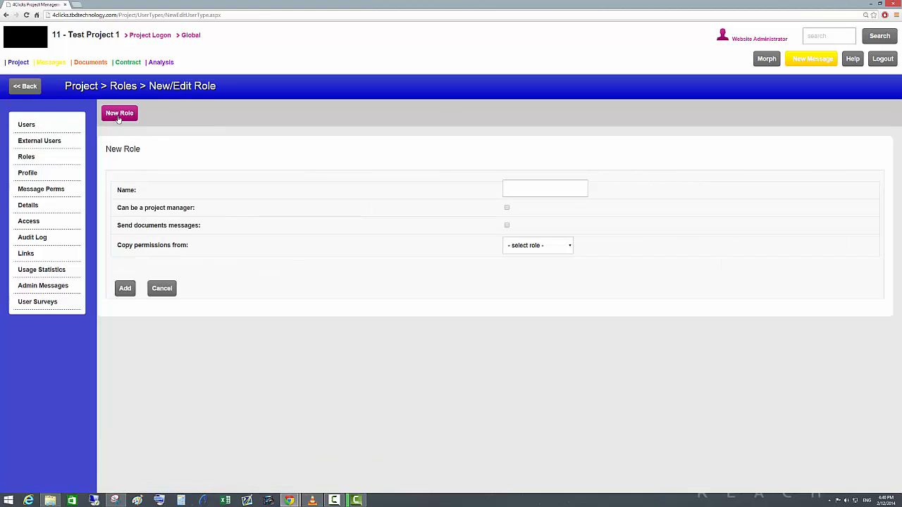
click(507, 188)
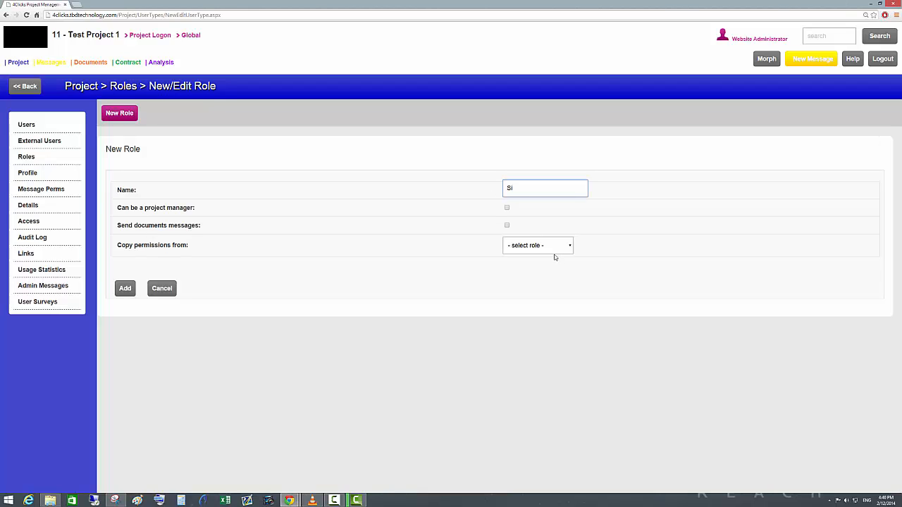
text(Site manager)
click(568, 246)
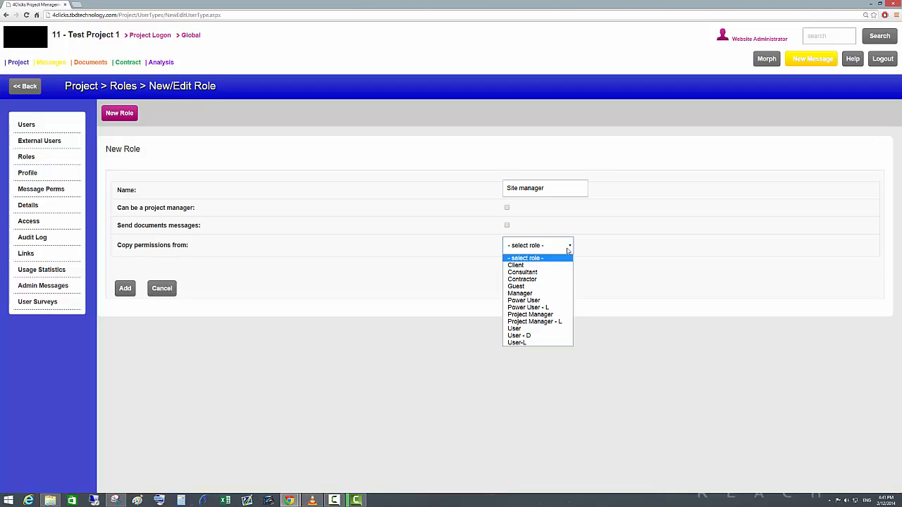
click(604, 248)
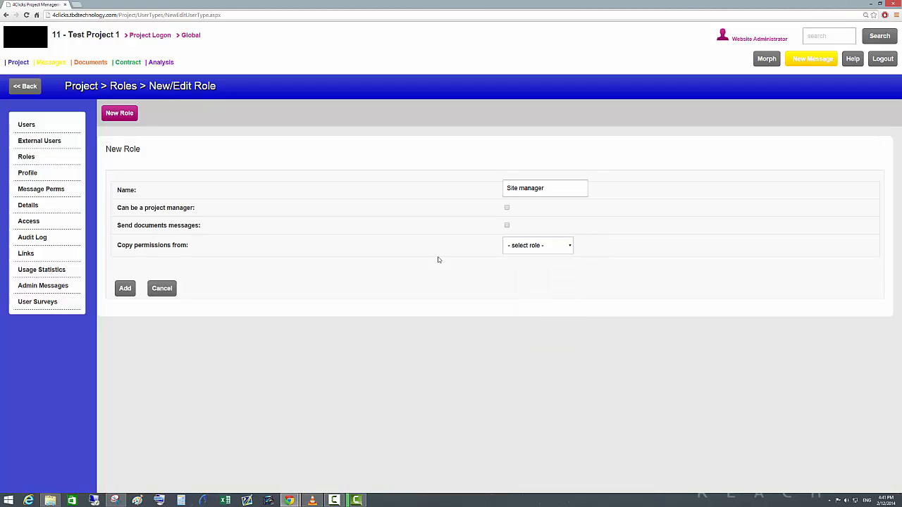
click(126, 291)
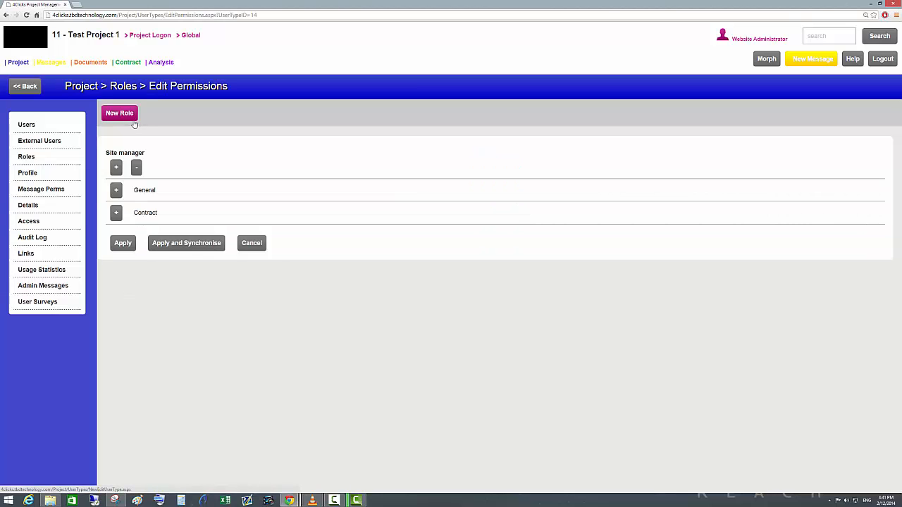
Expand all permission groups of the Site manager role and look through its general permissions.
drag(105, 153, 167, 165)
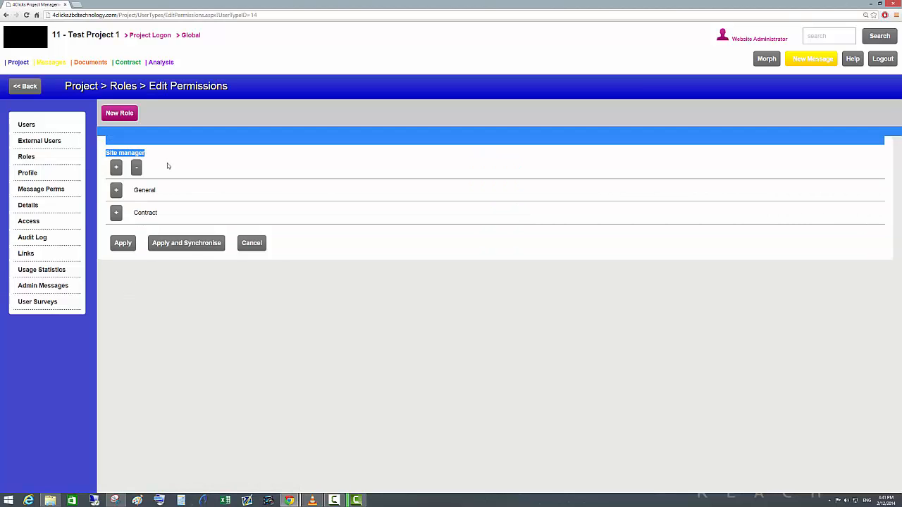
click(175, 282)
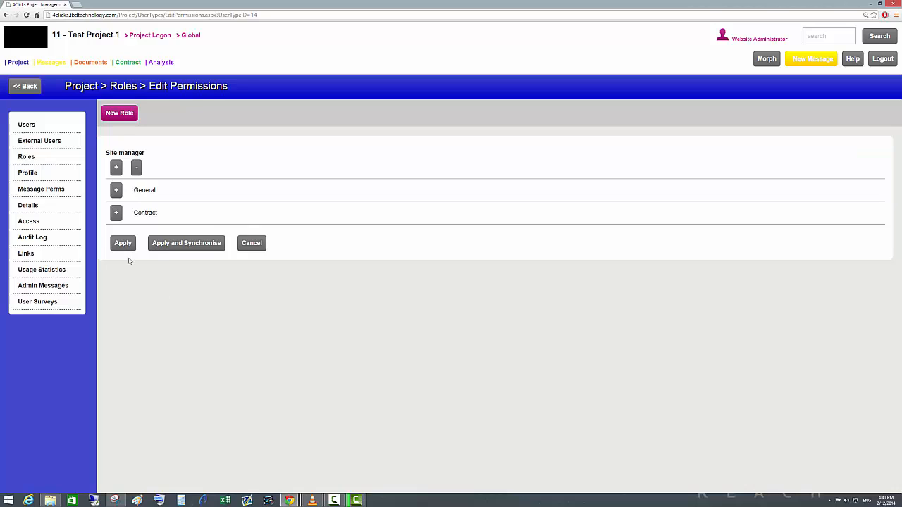
click(116, 192)
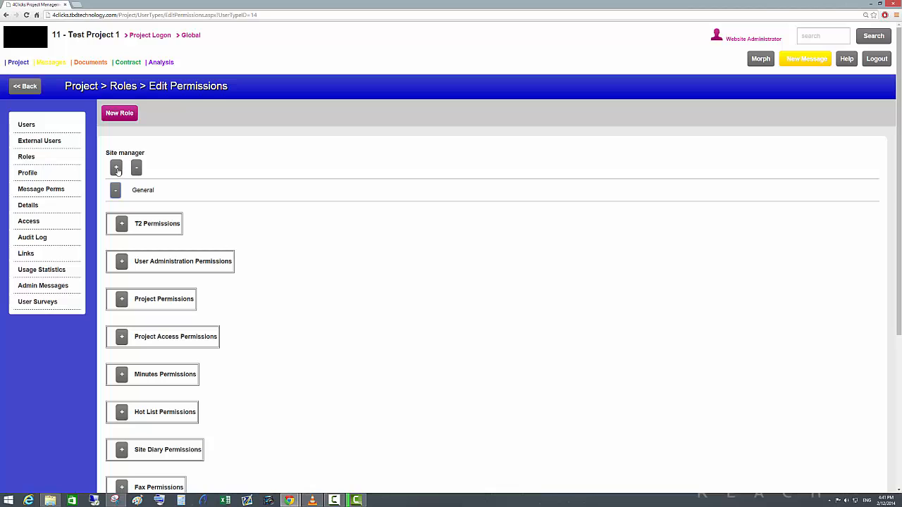
click(117, 168)
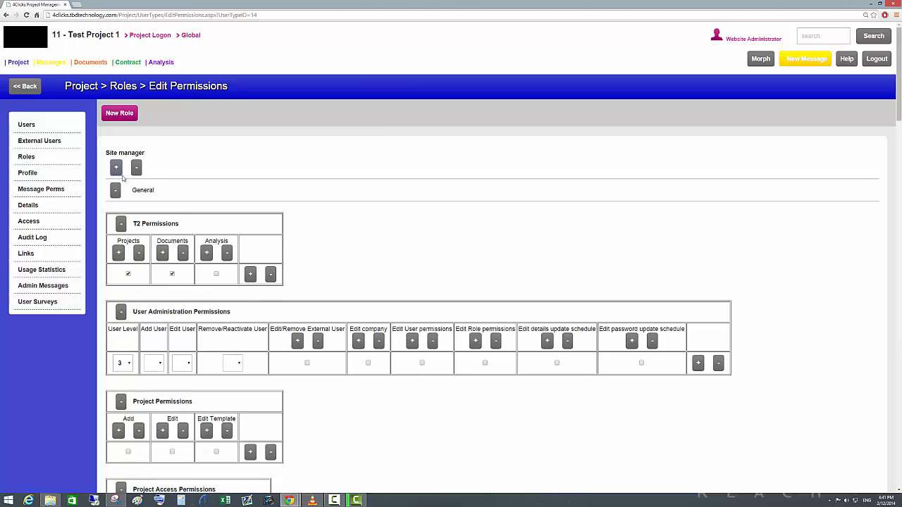
scroll(192, 207, down, 1)
scroll(147, 181, up, 1)
scroll(123, 172, down, 1)
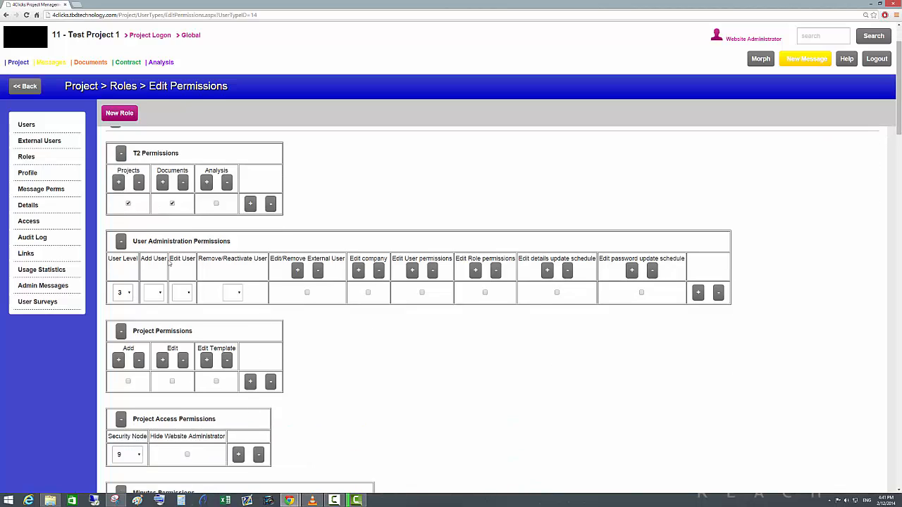
scroll(150, 366, down, 7)
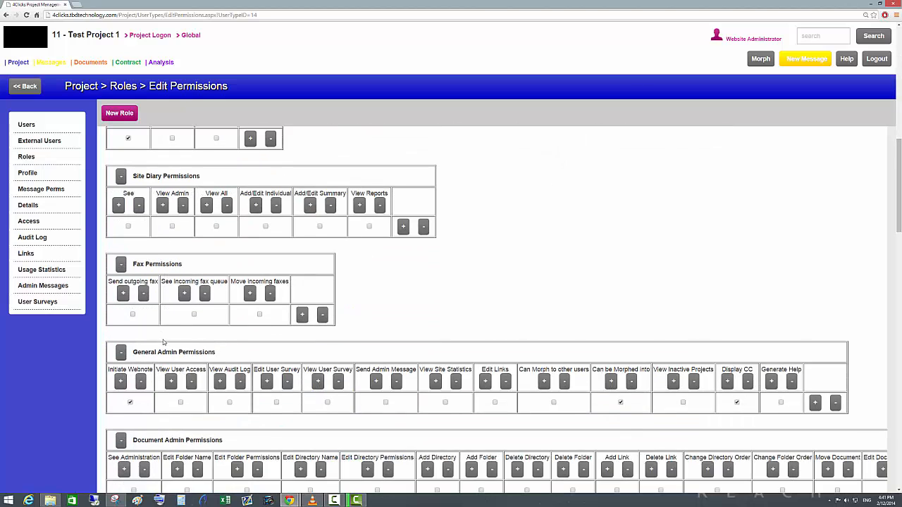
Tick Edit Folder Name, Edit Folder Permissions and Edit Directory Name for Site manager, plus See under Request For Information Permissions.
scroll(163, 342, down, 2)
scroll(155, 324, down, 1)
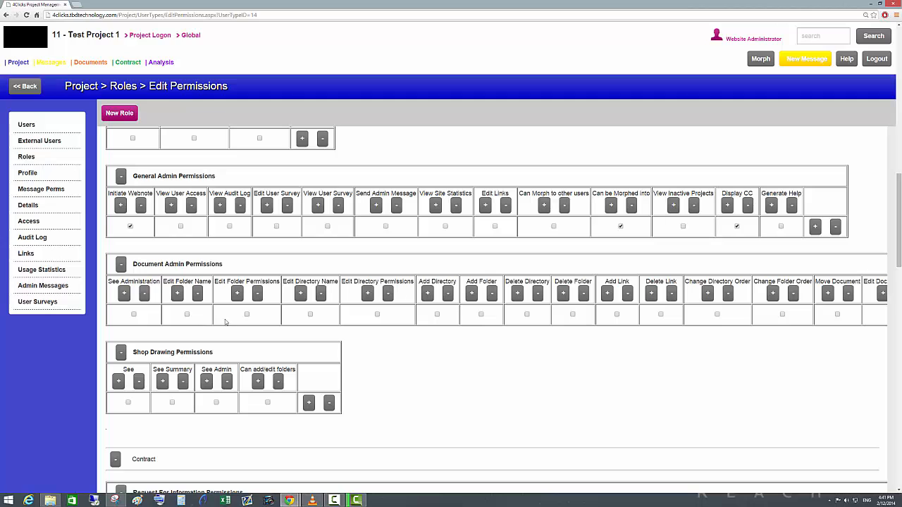
click(187, 315)
scroll(368, 245, down, 1)
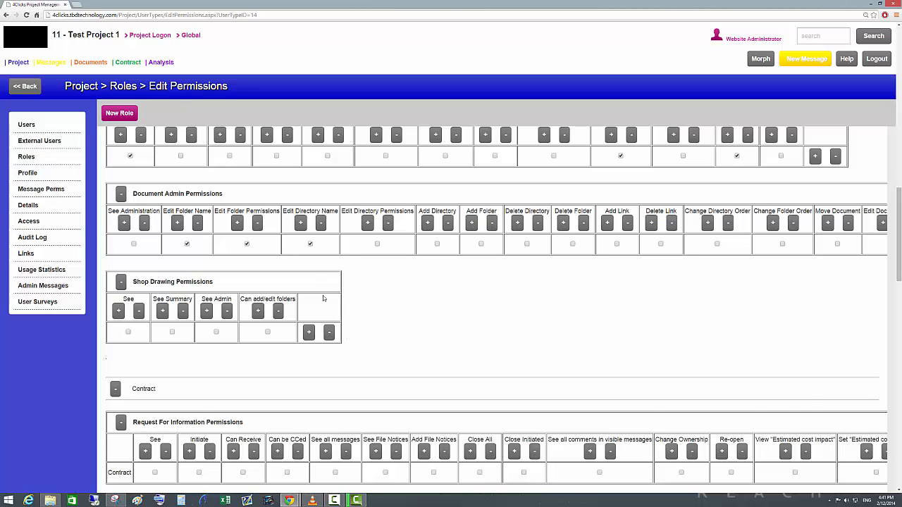
scroll(325, 308, down, 3)
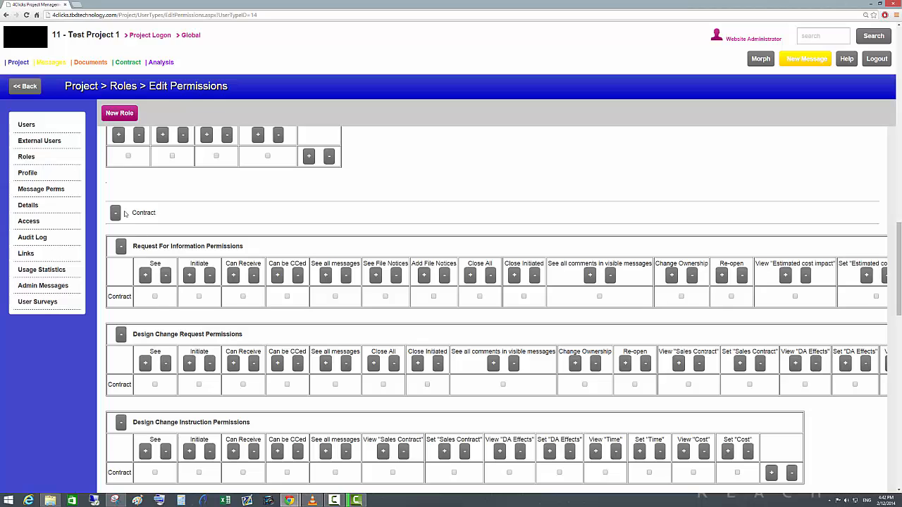
scroll(134, 227, down, 1)
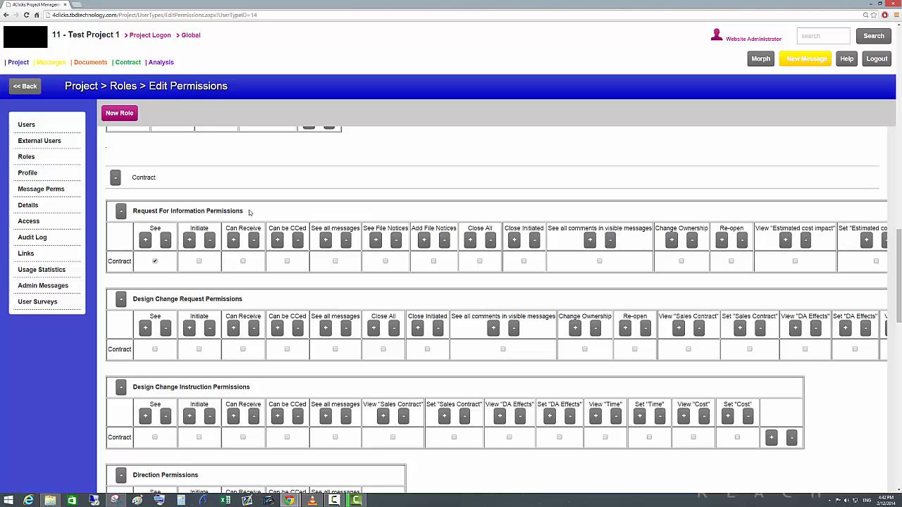
Review the remaining contract permissions of Site manager and return to the roles list without applying.
scroll(303, 316, down, 10)
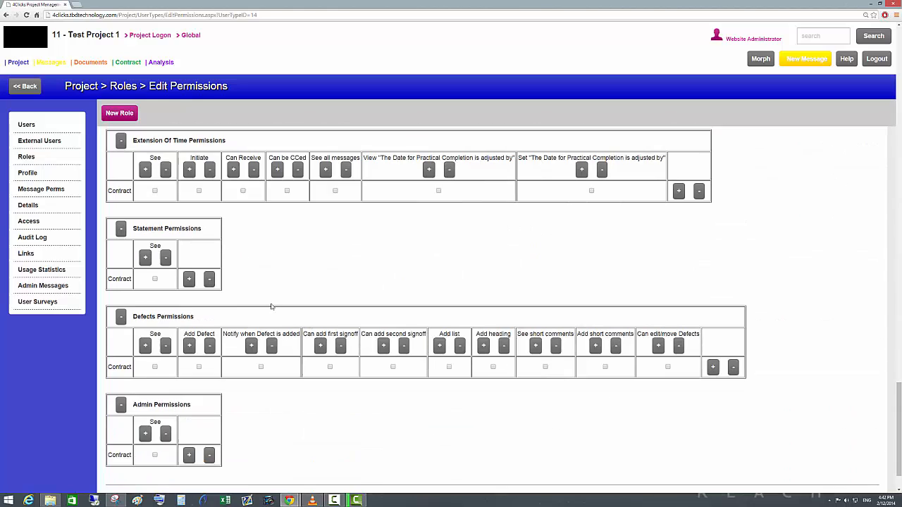
scroll(270, 307, down, 1)
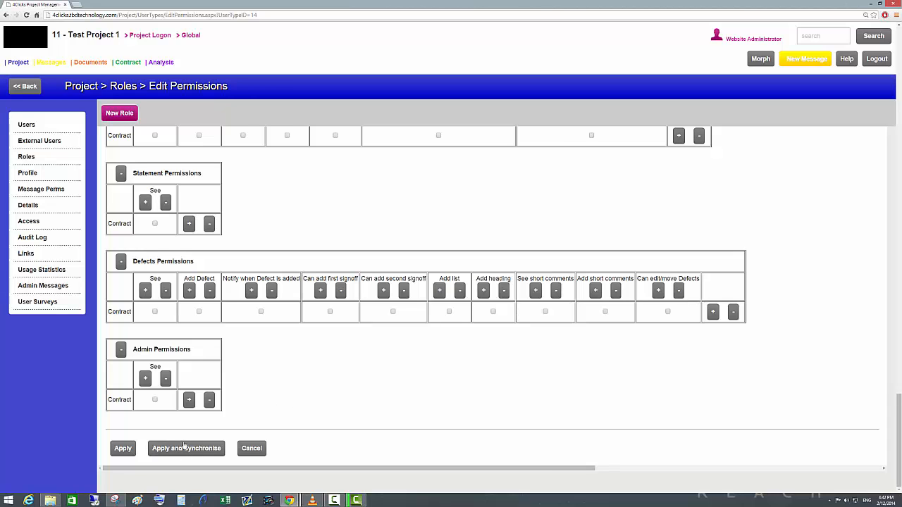
scroll(258, 429, up, 10)
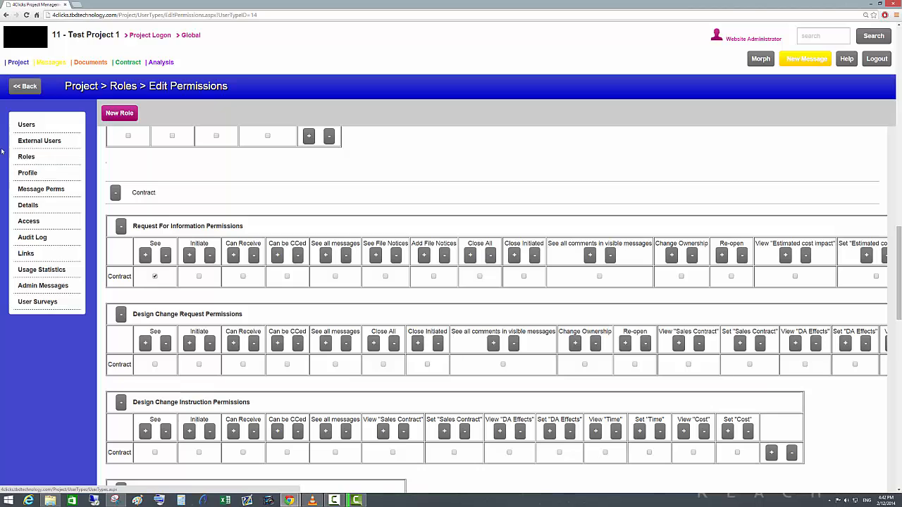
click(32, 157)
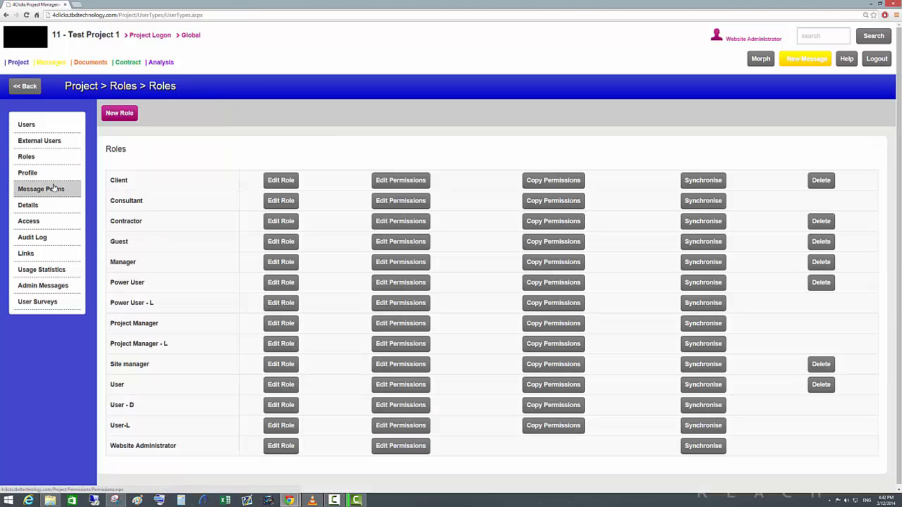
Open the project profile and examine the role hierarchy chart down to Project Manager node 11.
click(27, 173)
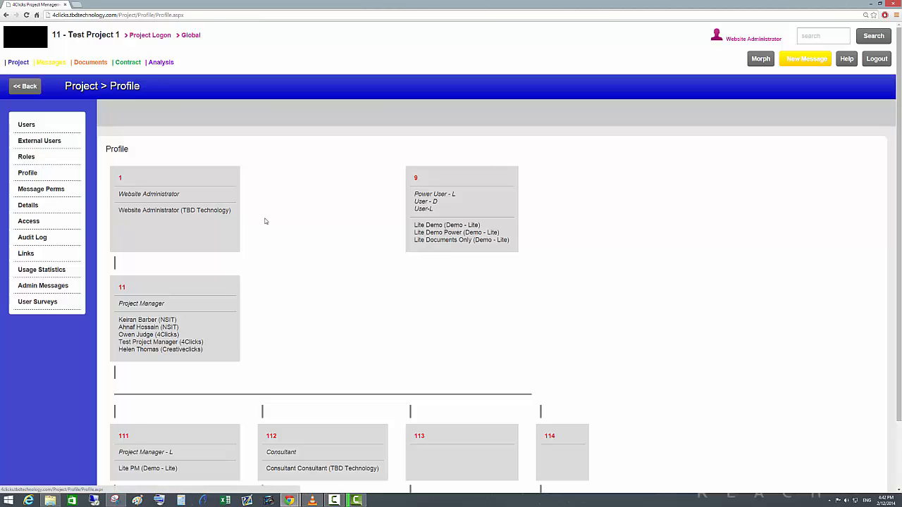
scroll(265, 221, down, 1)
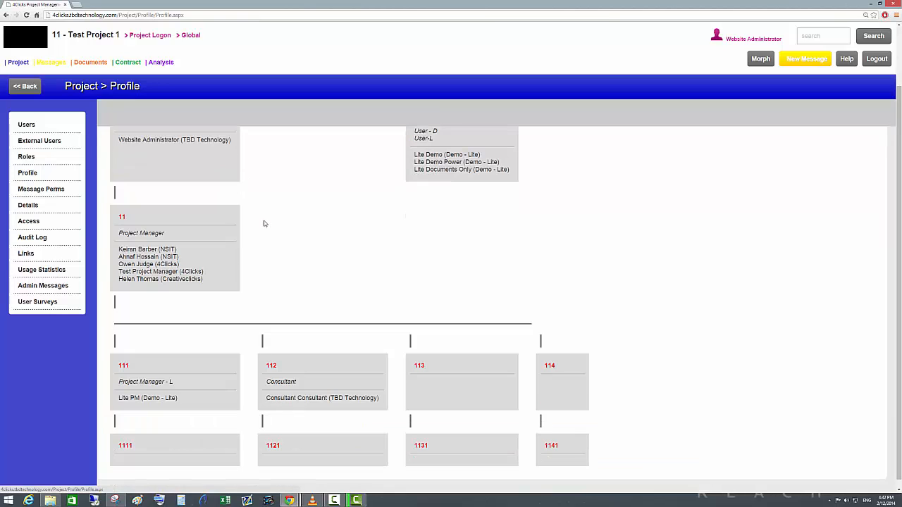
scroll(265, 223, up, 1)
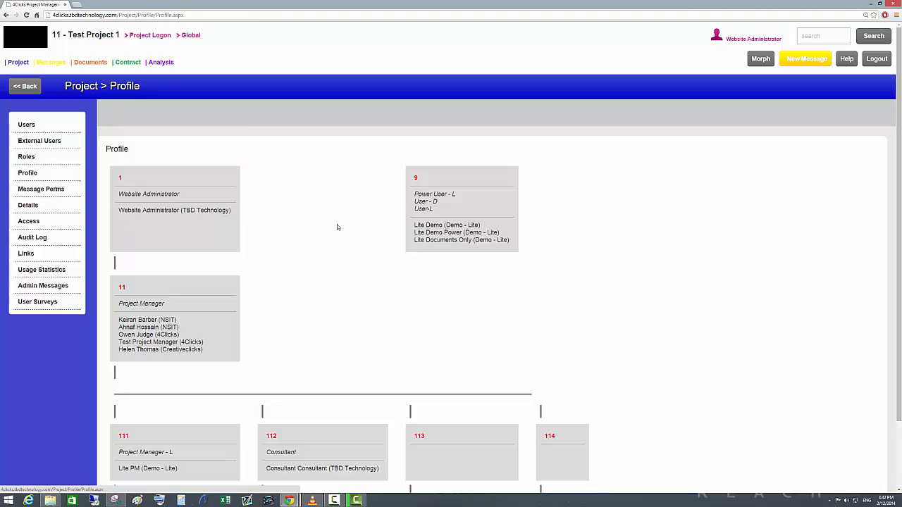
scroll(337, 227, down, 1)
scroll(162, 295, up, 1)
scroll(145, 242, down, 1)
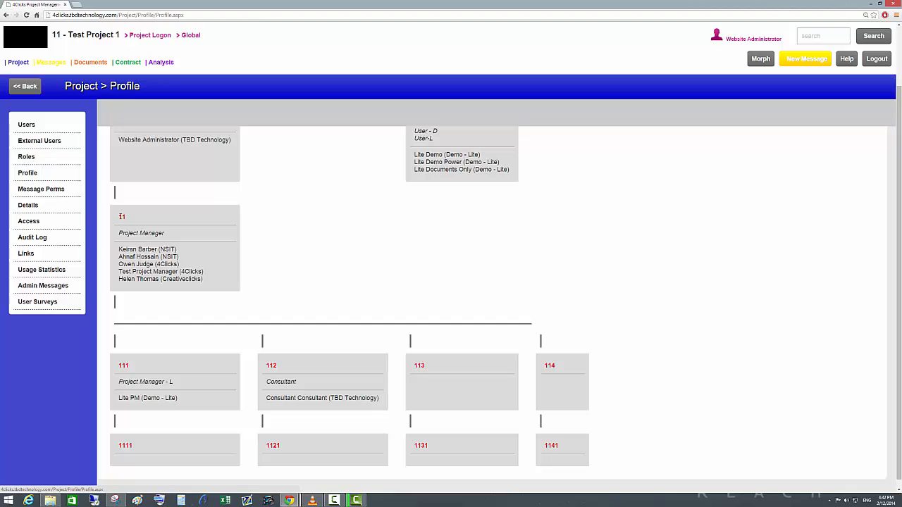
double_click(120, 218)
scroll(186, 247, up, 1)
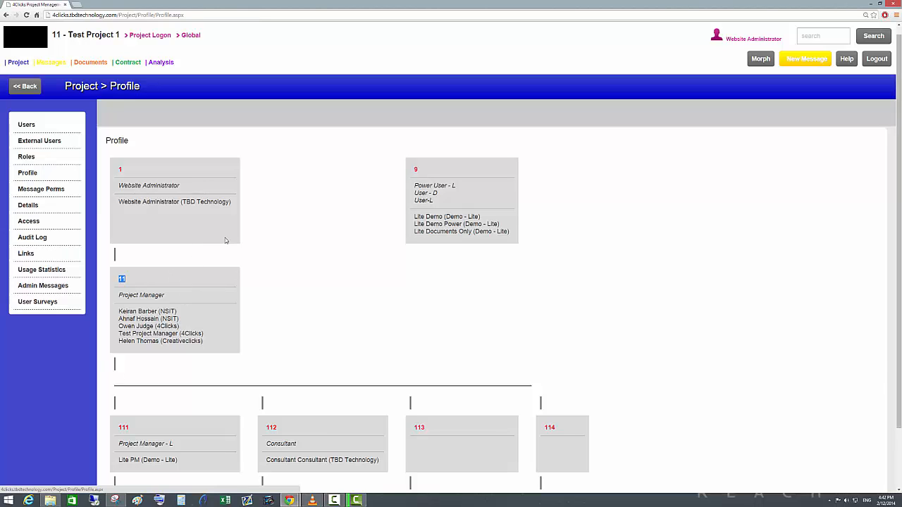
Examine the Consultant node, node 113 and the separate node 9 in the profile hierarchy.
scroll(225, 240, down, 2)
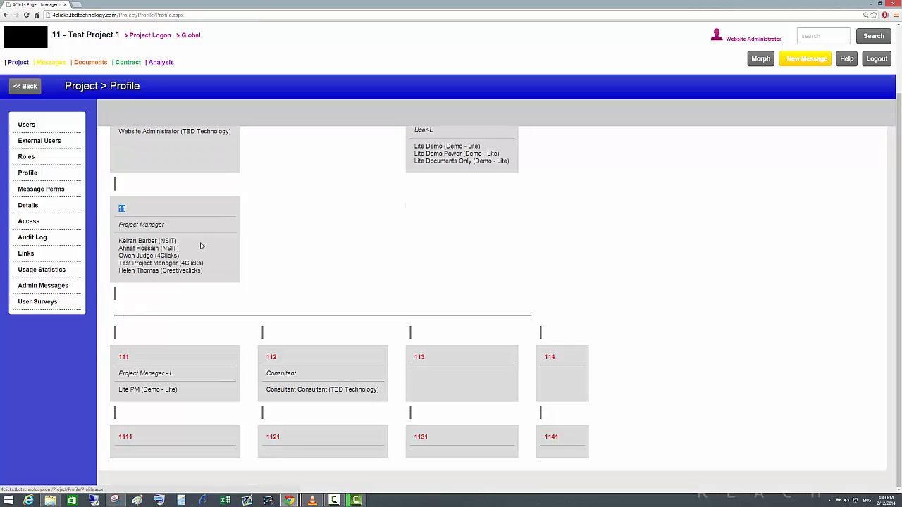
double_click(272, 374)
click(418, 374)
drag(415, 358, 458, 358)
scroll(331, 350, up, 2)
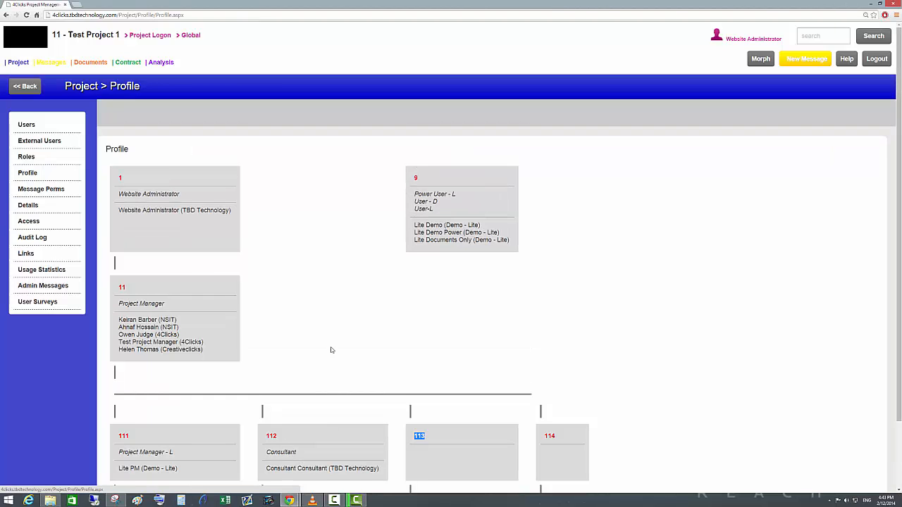
double_click(417, 178)
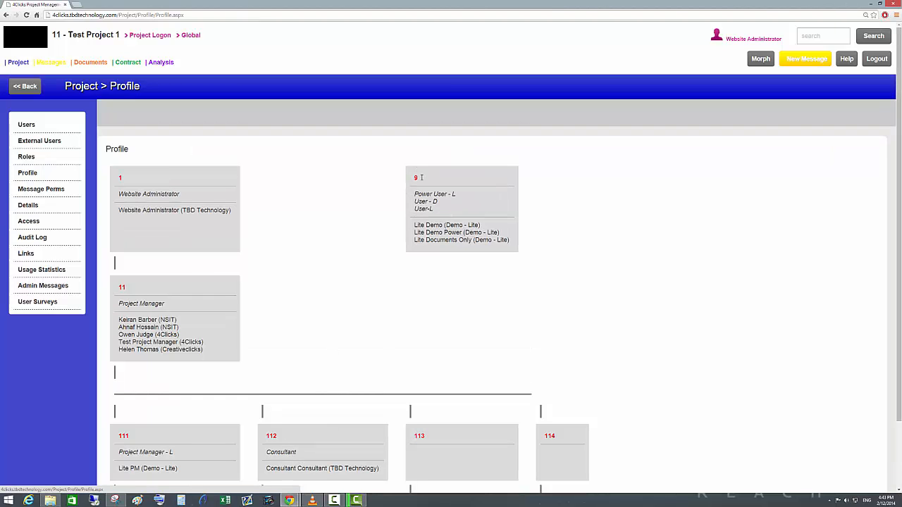
click(462, 257)
scroll(343, 302, down, 2)
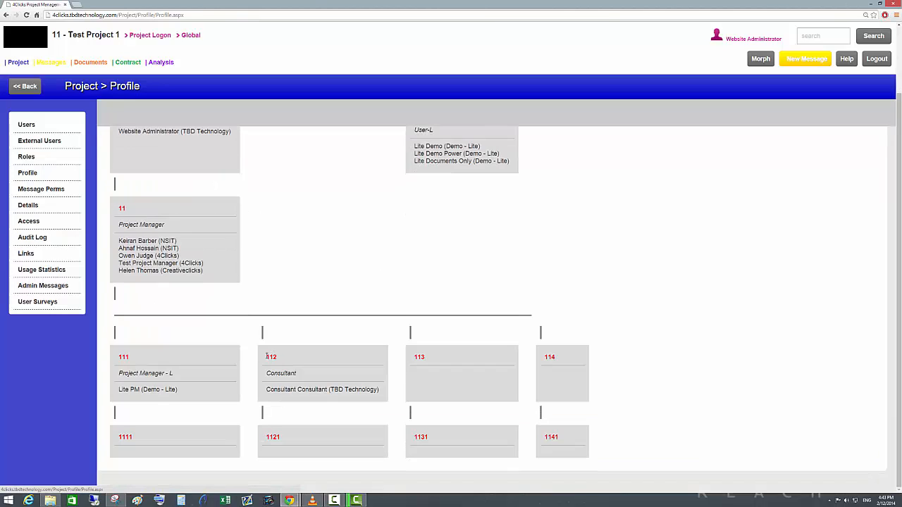
Open the Consultant role's permissions and review its T2, User Administration and Project Permissions under General.
click(27, 157)
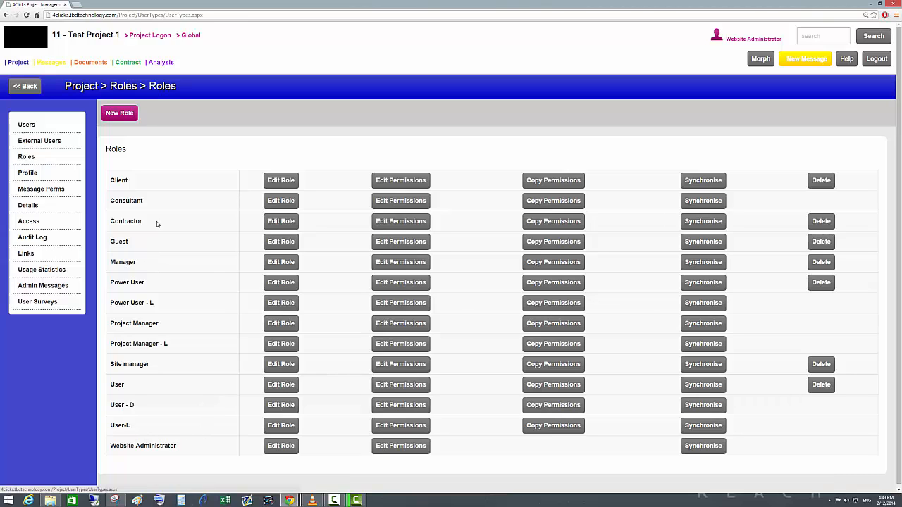
click(399, 201)
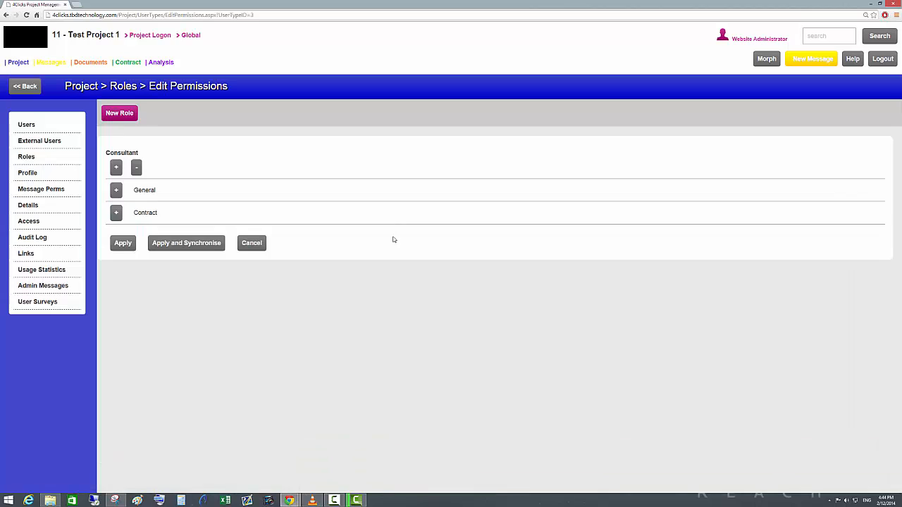
click(116, 190)
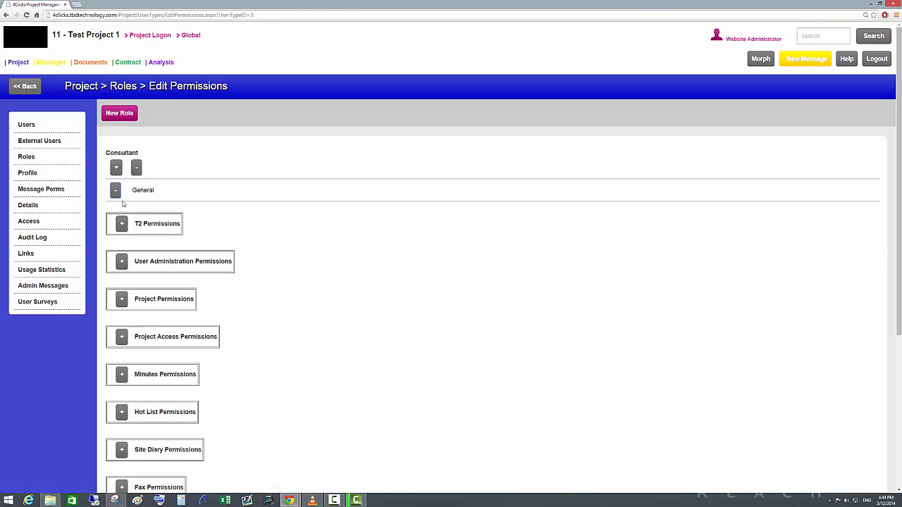
click(122, 226)
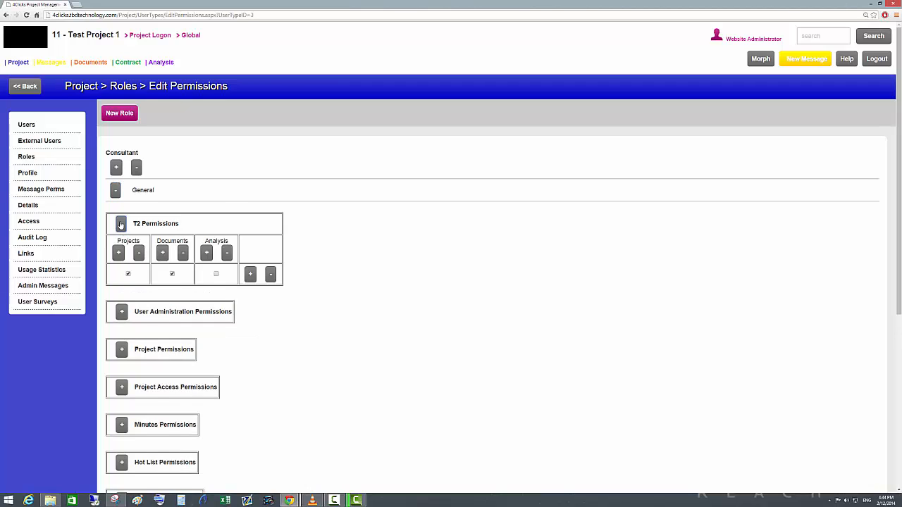
click(121, 224)
click(120, 260)
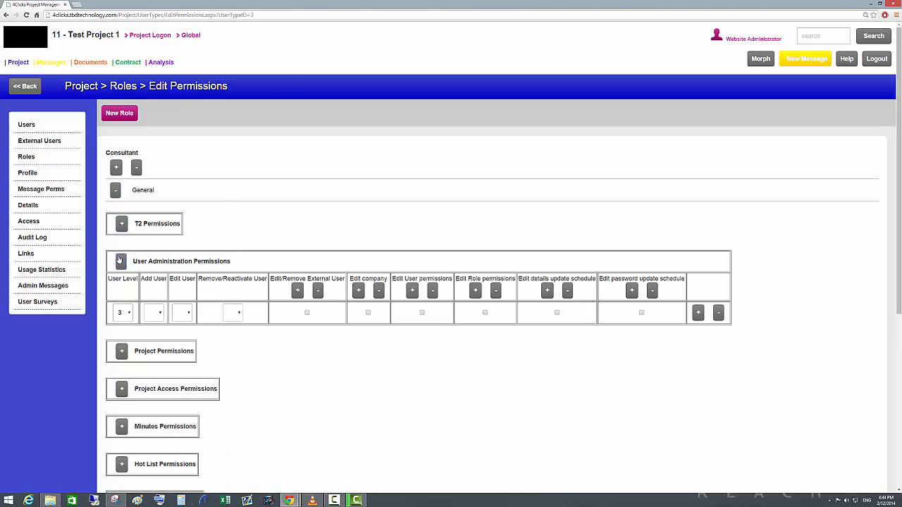
click(131, 313)
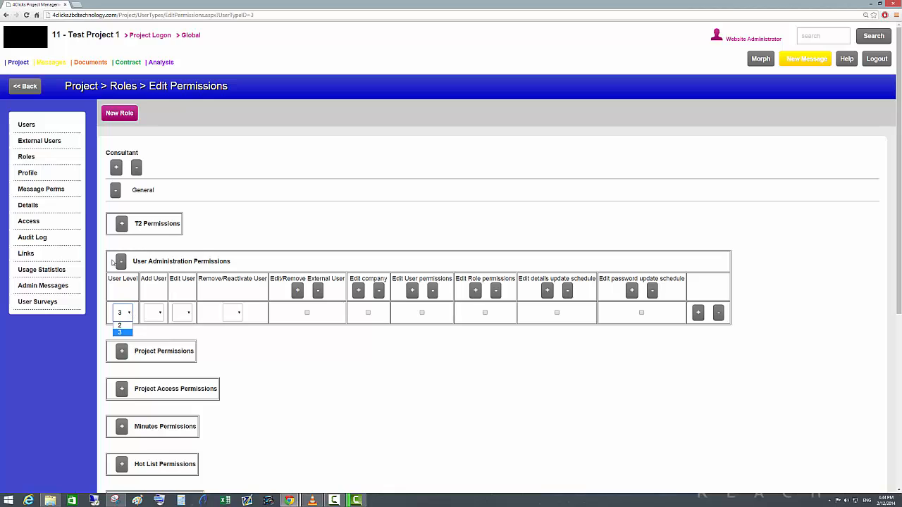
click(124, 267)
click(121, 262)
click(122, 299)
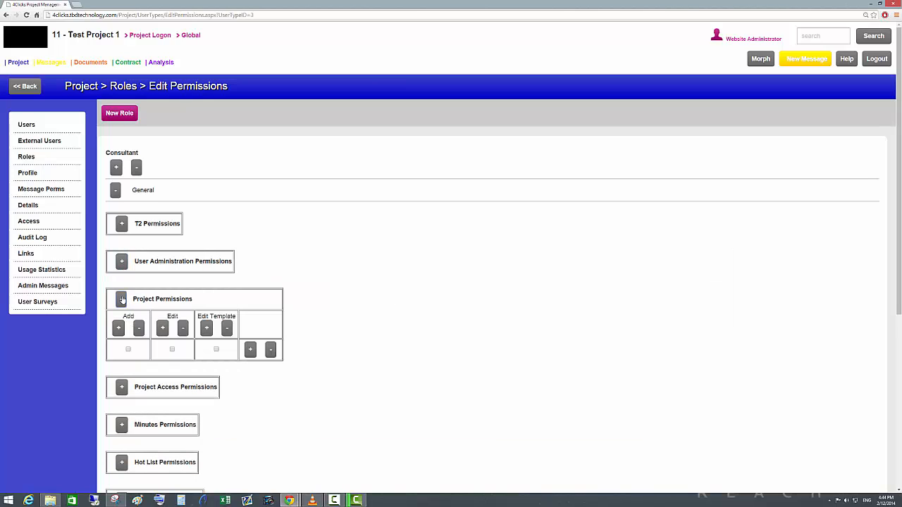
Examine the Security Node choices under Project Access Permissions for Consultant, leaving the node as it is.
click(127, 389)
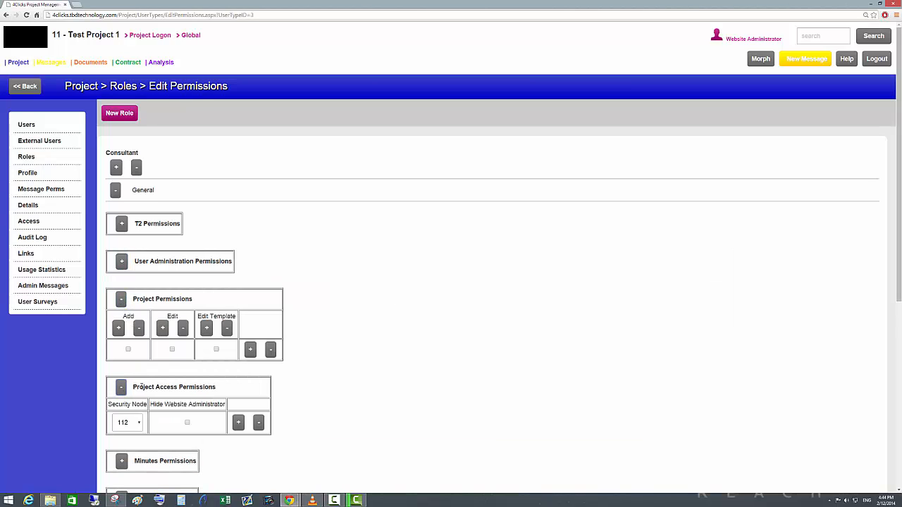
scroll(191, 291, down, 1)
scroll(191, 290, down, 1)
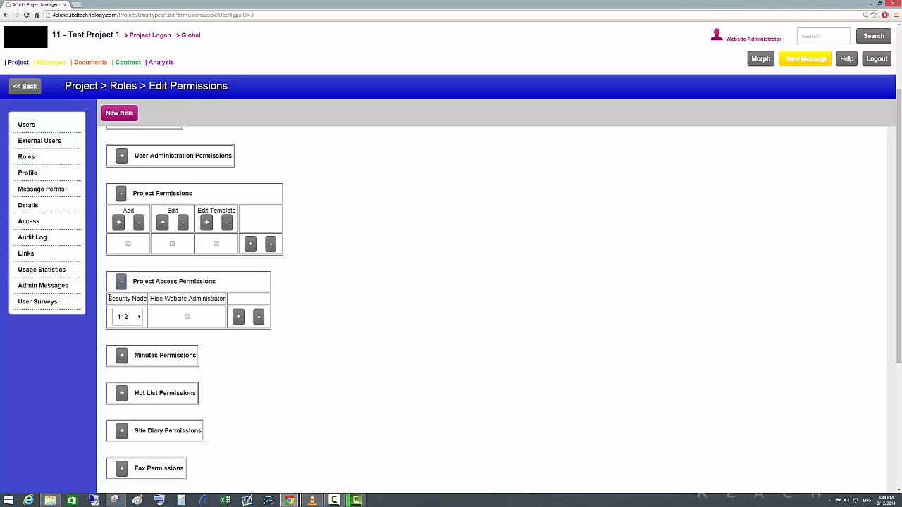
drag(110, 298, 146, 300)
click(141, 319)
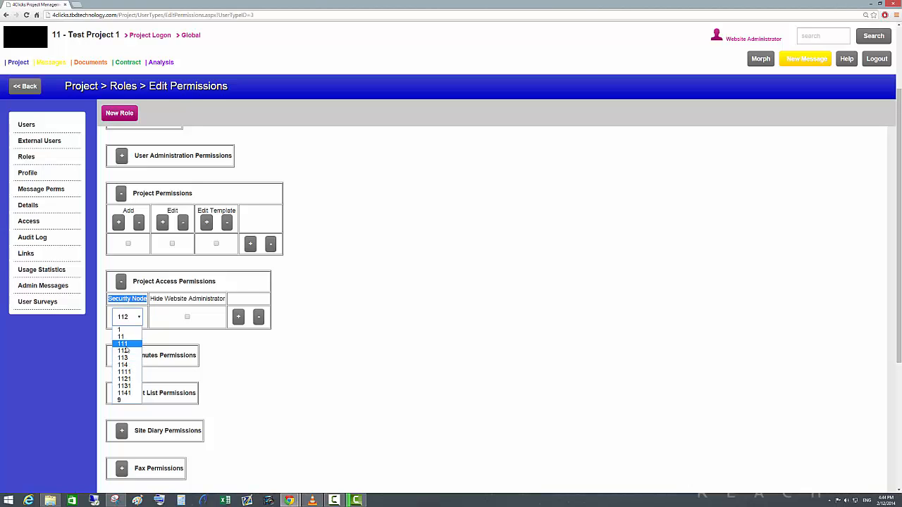
click(272, 360)
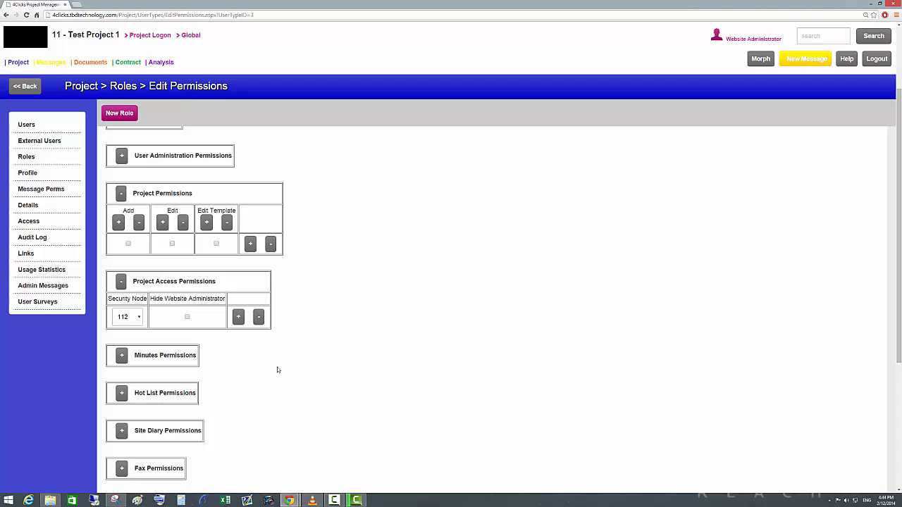
scroll(346, 241, down, 3)
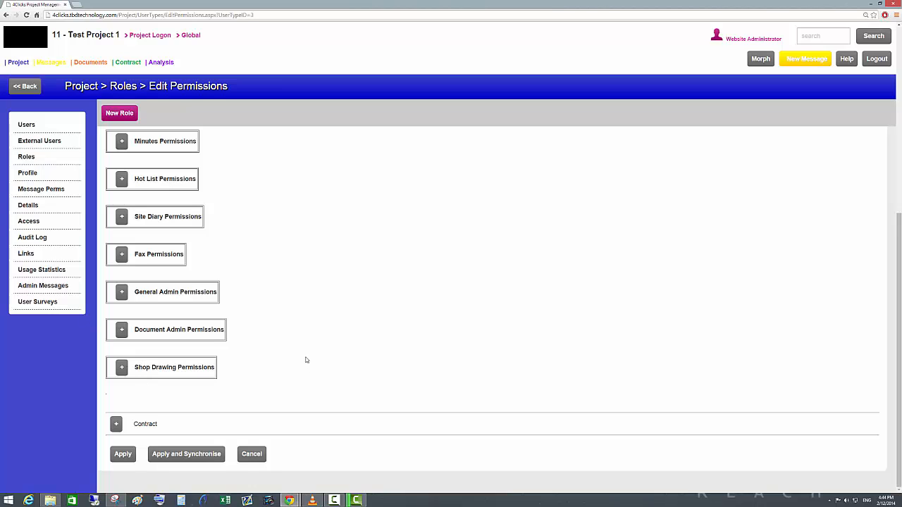
In the project's message permissions, allow Consultant to send messages to and receive them from Contractor, and check the new entry.
click(57, 191)
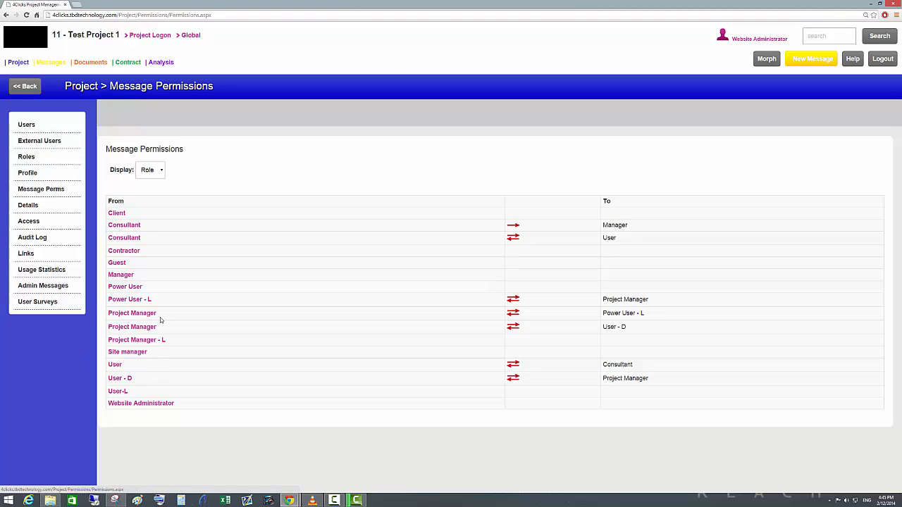
click(137, 242)
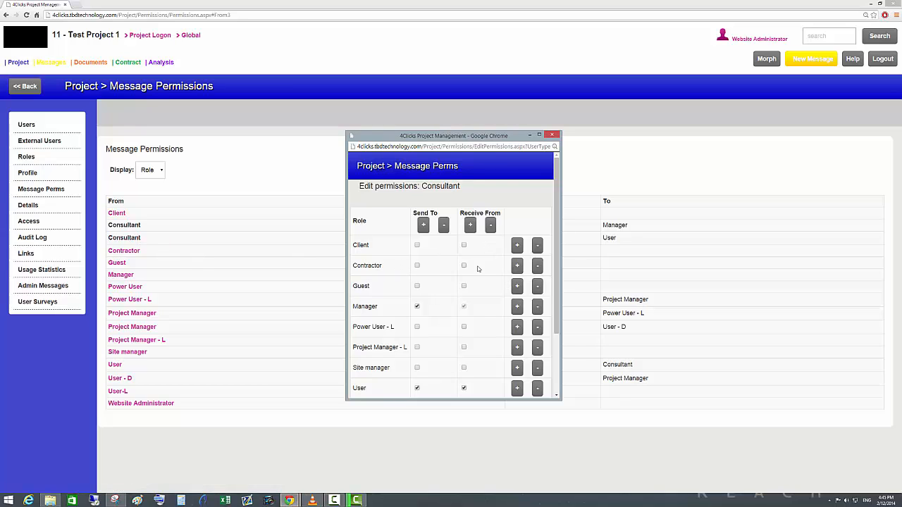
click(417, 265)
drag(556, 286, 556, 345)
click(432, 388)
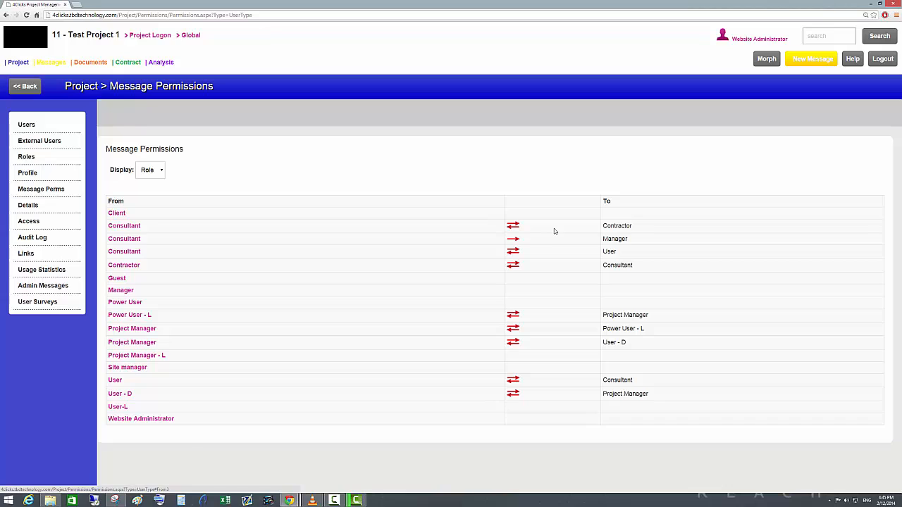
drag(643, 226, 584, 238)
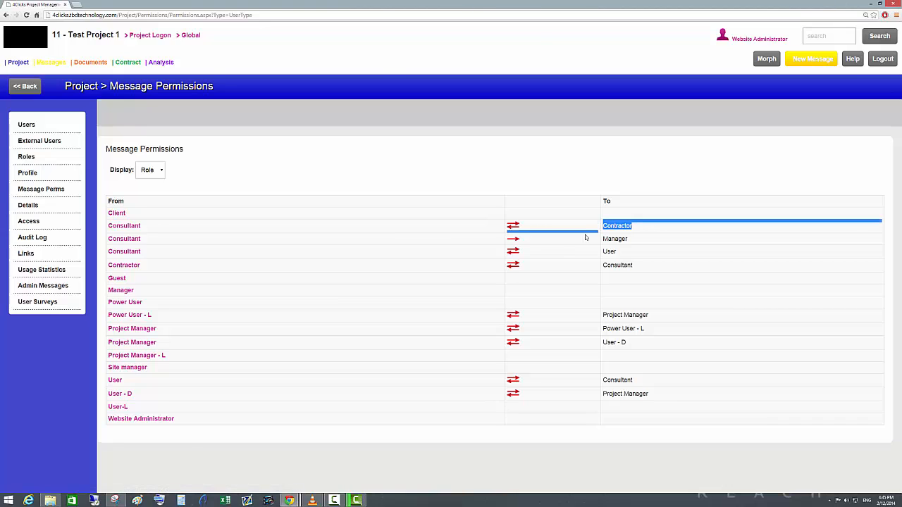
click(772, 316)
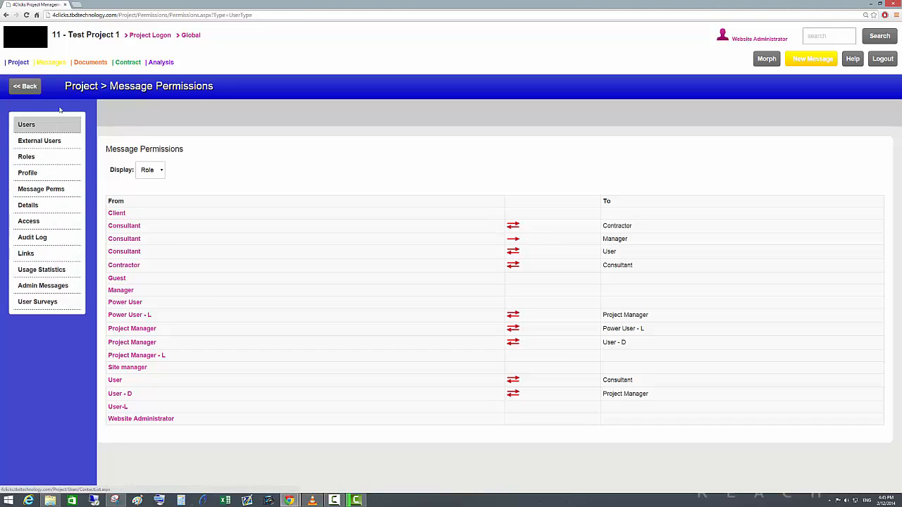
mouse_move(56, 64)
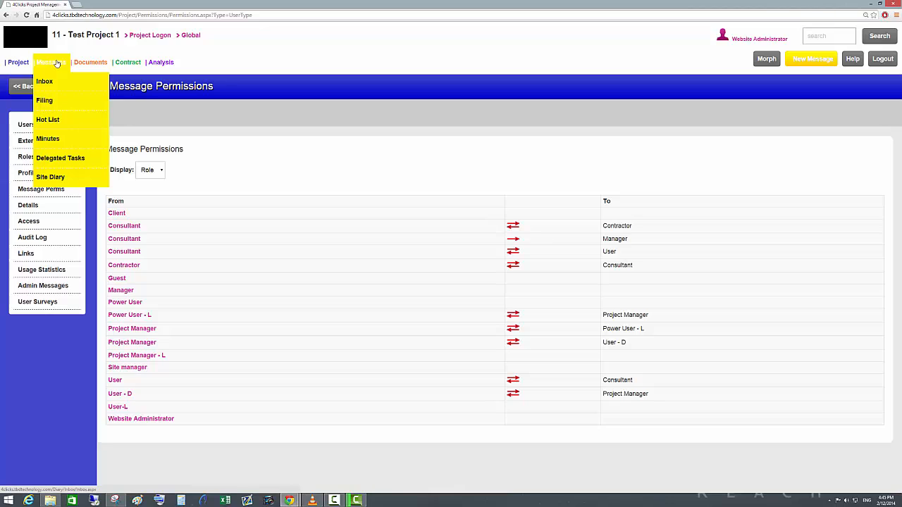
mouse_move(87, 60)
mouse_move(117, 61)
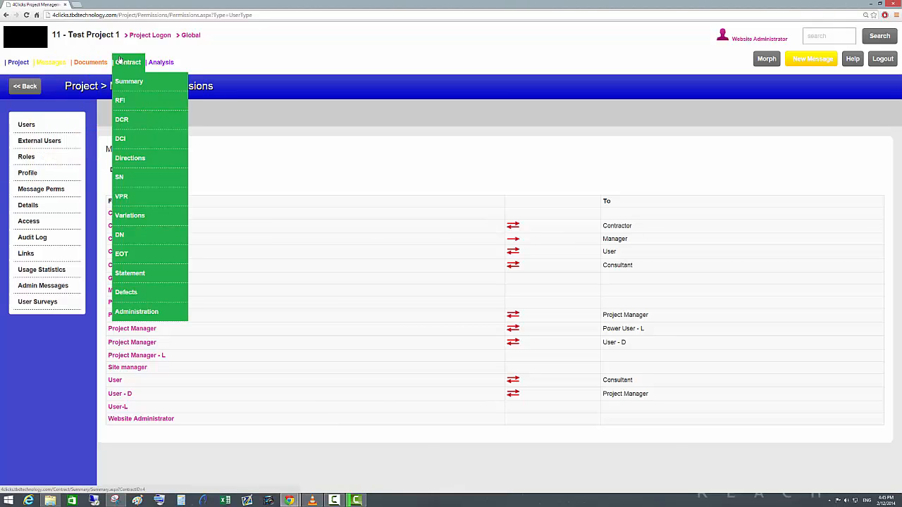
mouse_move(28, 61)
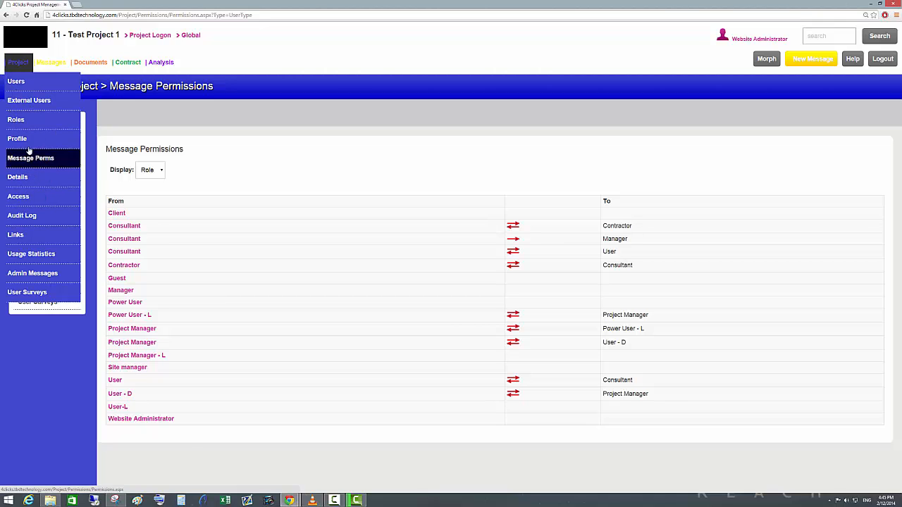
Switch to the Global level and create a project template named test, copied from the Default template.
click(190, 35)
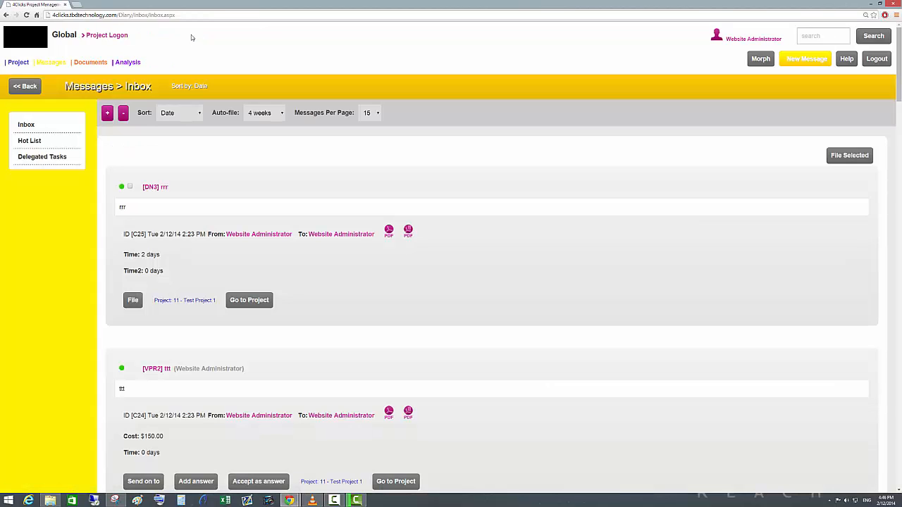
click(20, 64)
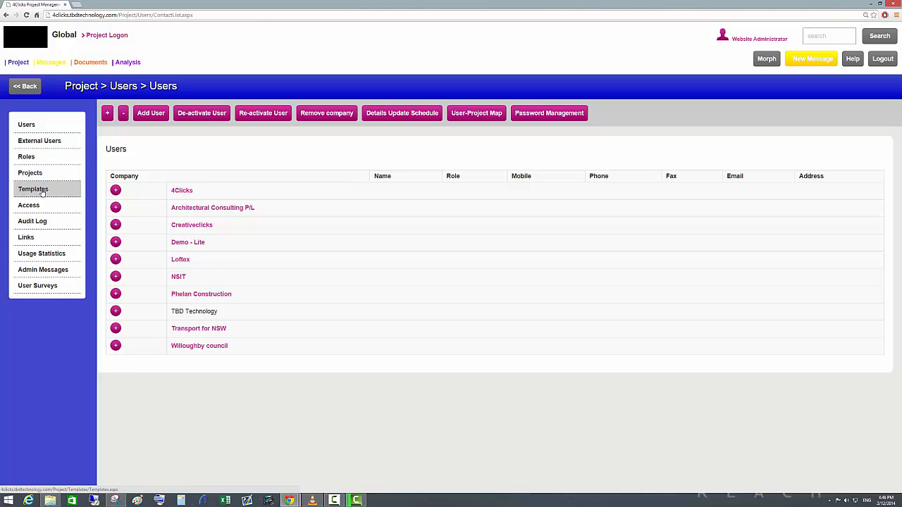
click(42, 193)
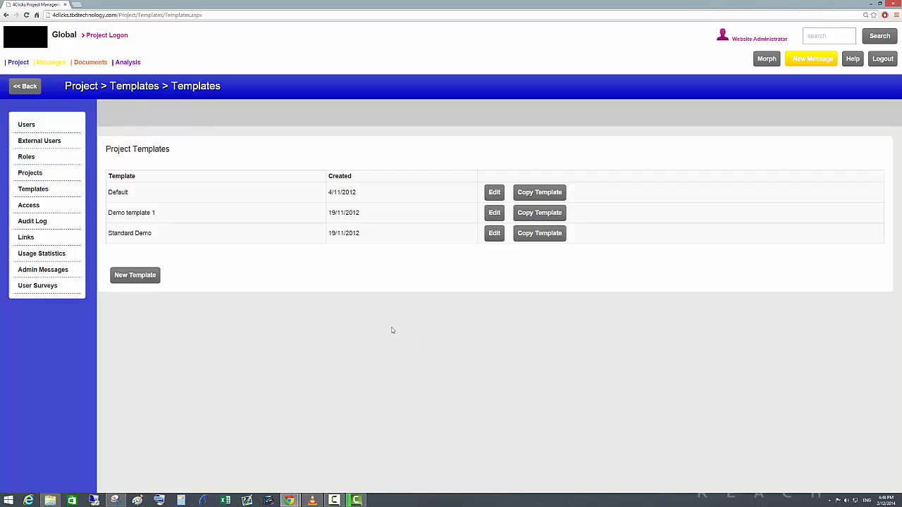
click(150, 279)
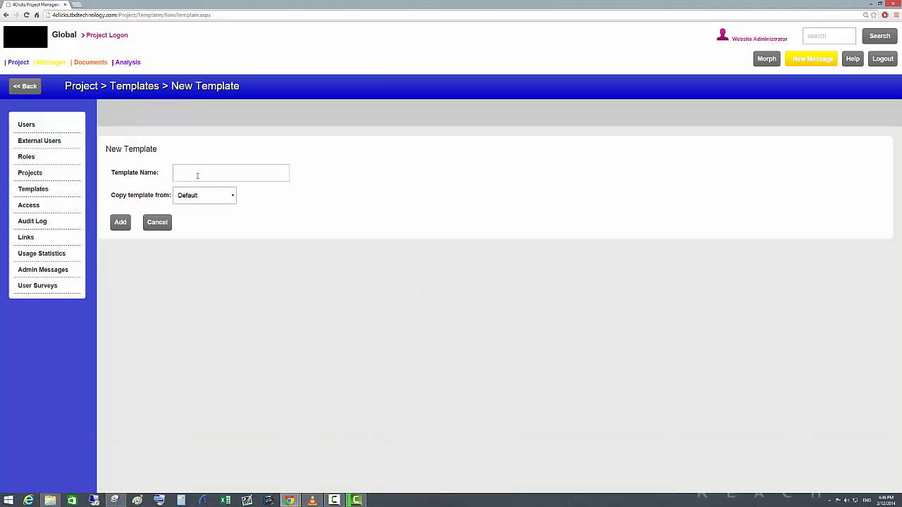
click(198, 176)
click(121, 222)
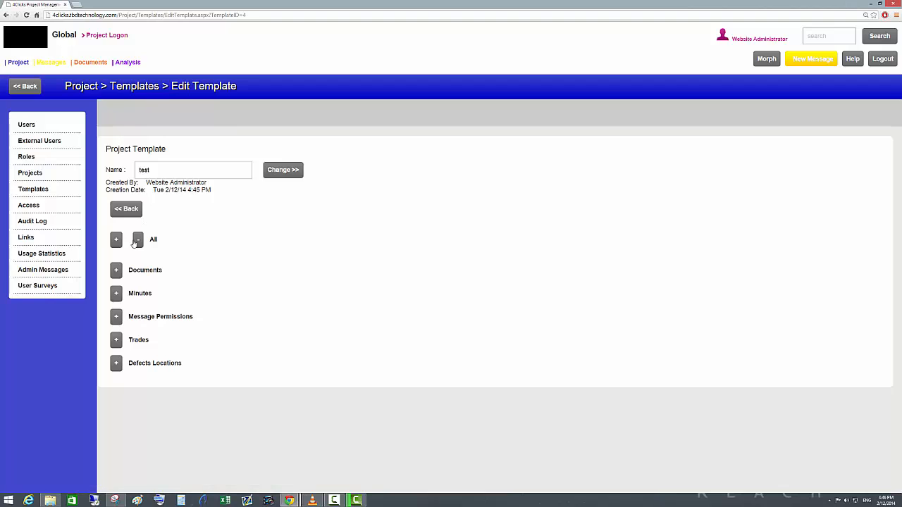
Inspect the Documents section of the test template and its new folder and new directory forms without adding anything.
click(116, 270)
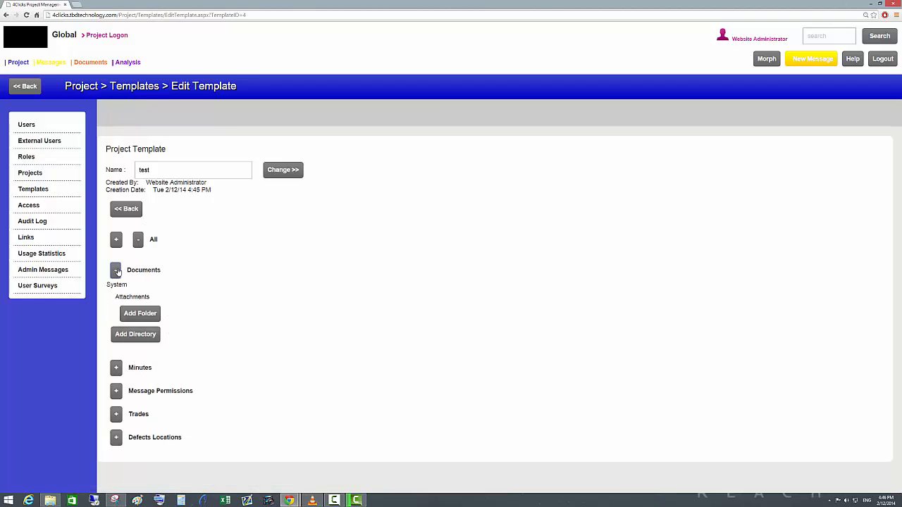
click(141, 314)
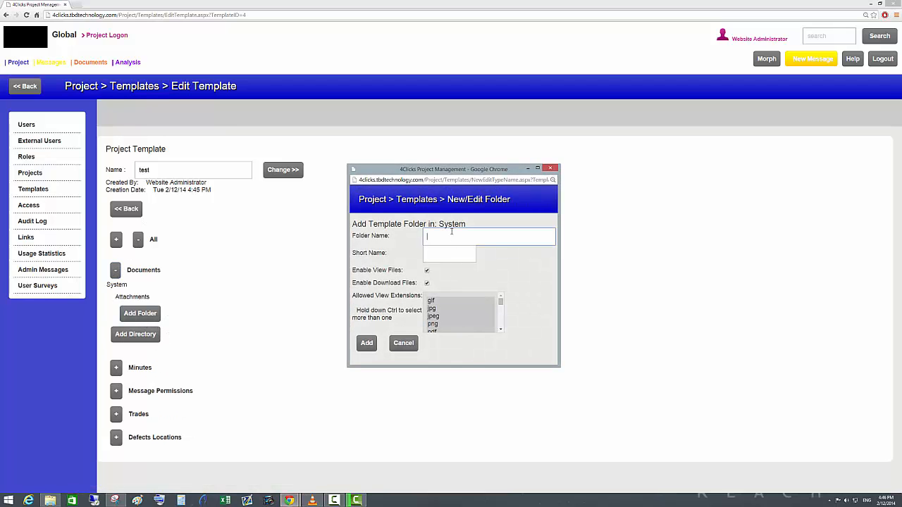
click(553, 170)
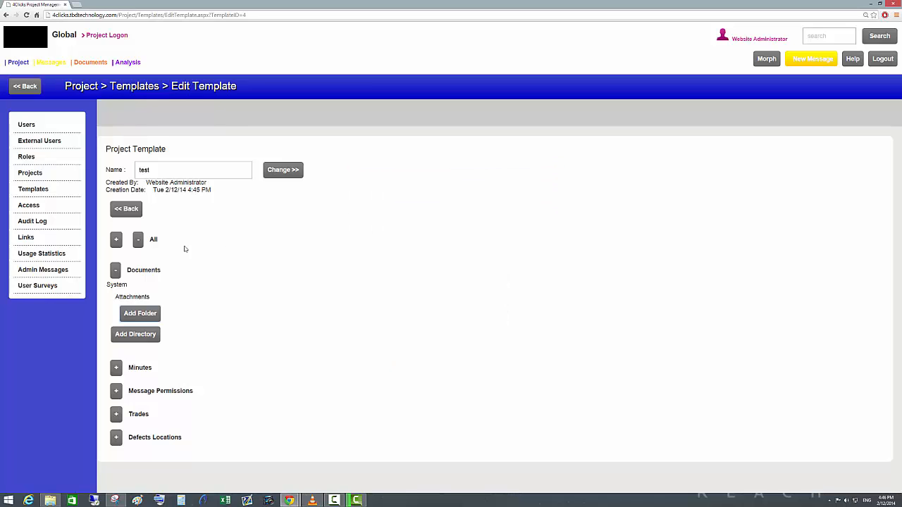
click(141, 339)
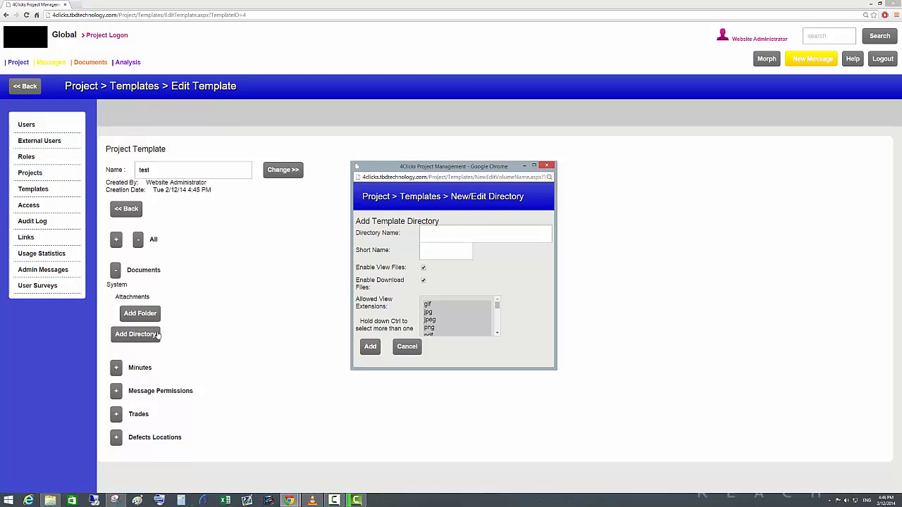
click(549, 170)
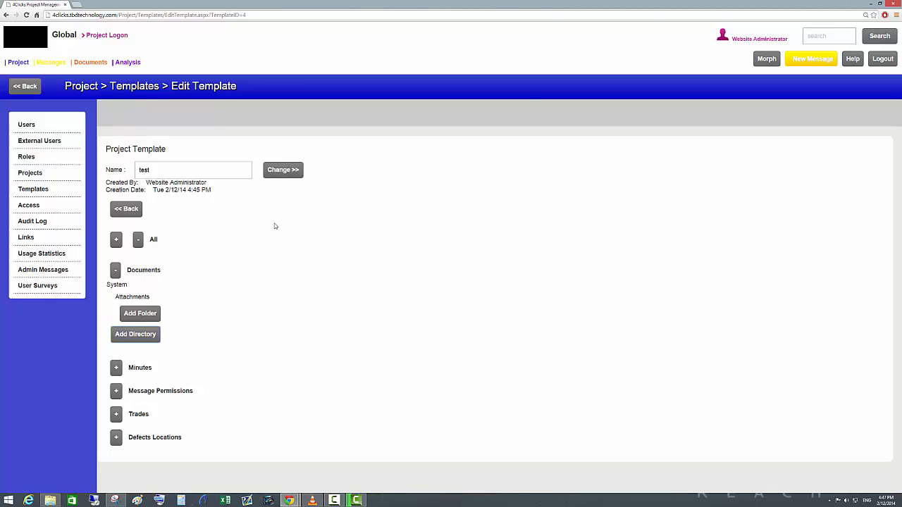
View the global document administration, log on to project 11 - Test Project 1 and open its document register.
mouse_move(90, 64)
click(102, 79)
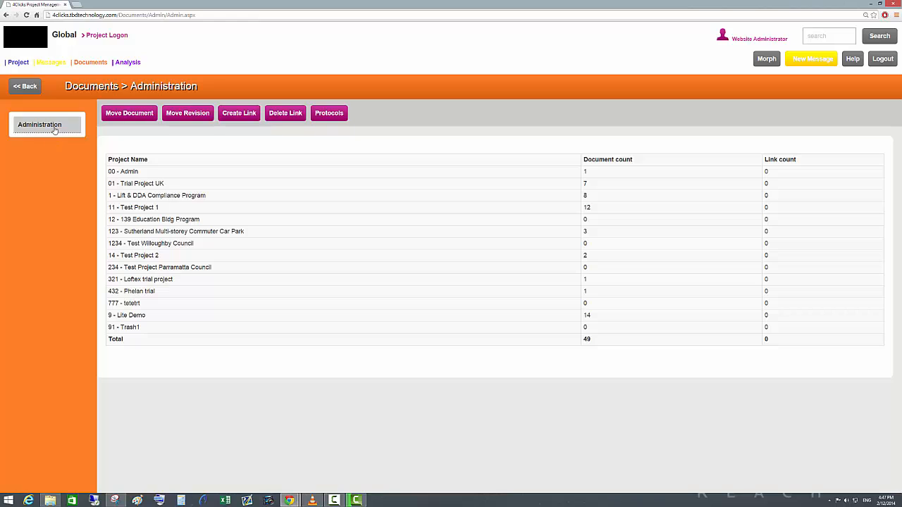
click(109, 37)
click(478, 323)
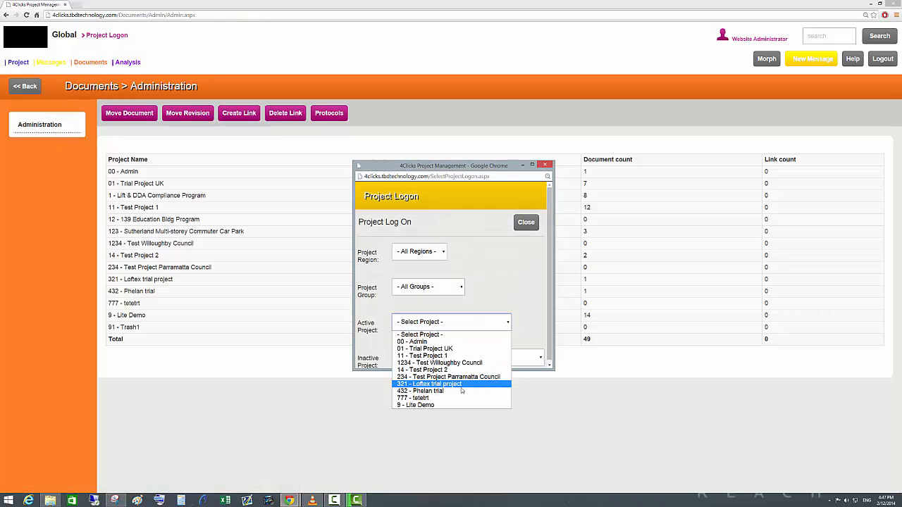
click(444, 355)
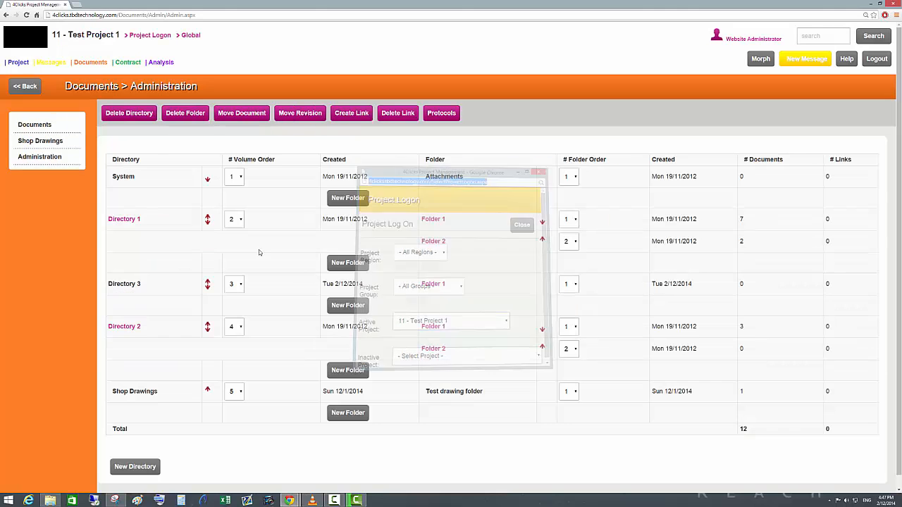
click(50, 130)
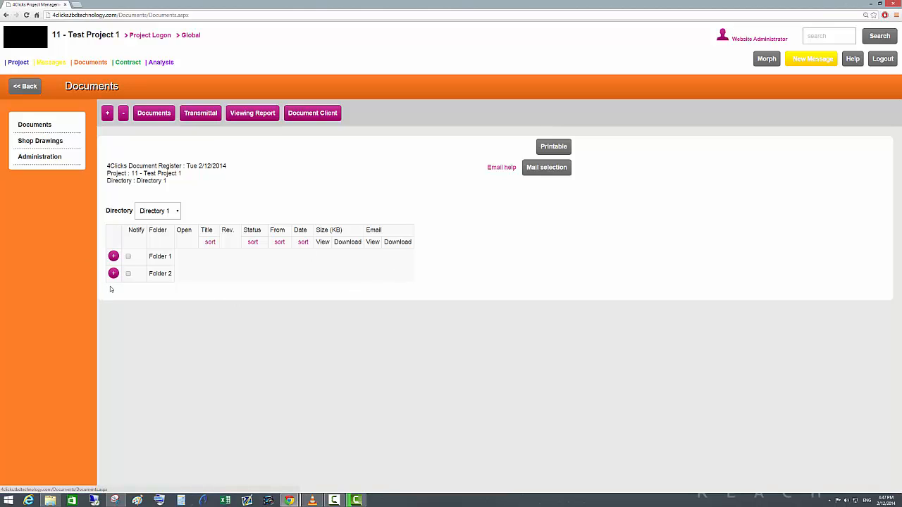
mouse_move(154, 63)
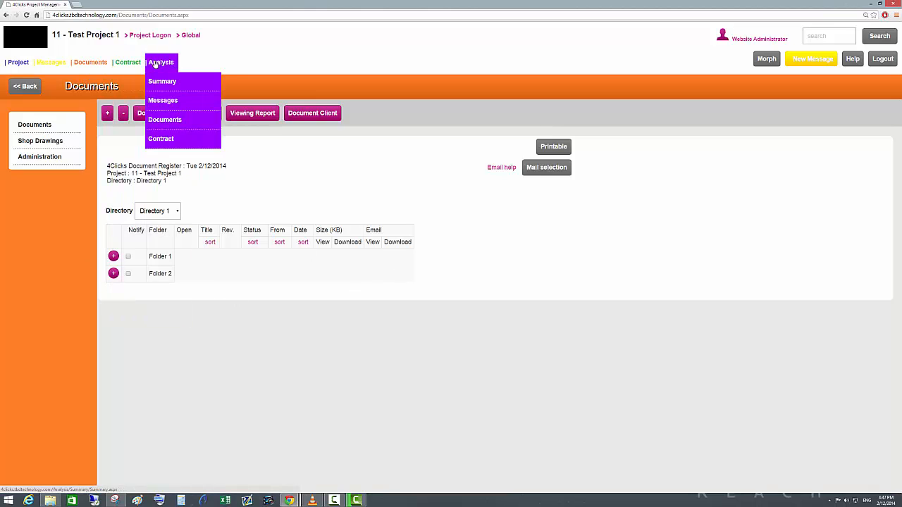
Open the User-Project Map for 11 - Test Project 1 and filter it to the user Test PM.
mouse_move(17, 63)
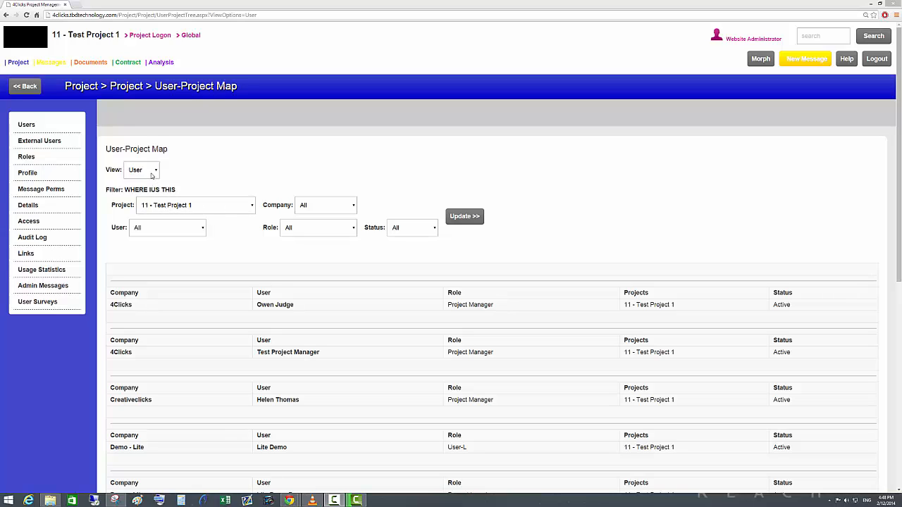
click(151, 176)
click(151, 181)
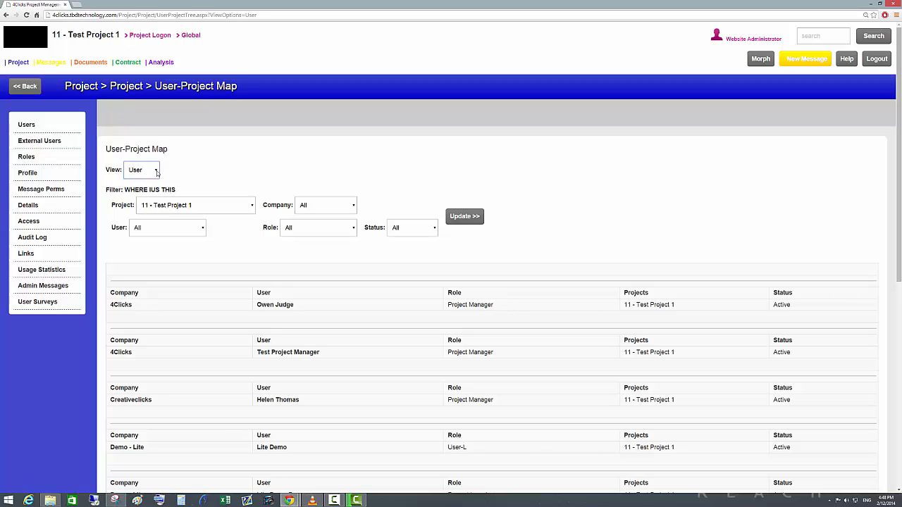
click(201, 230)
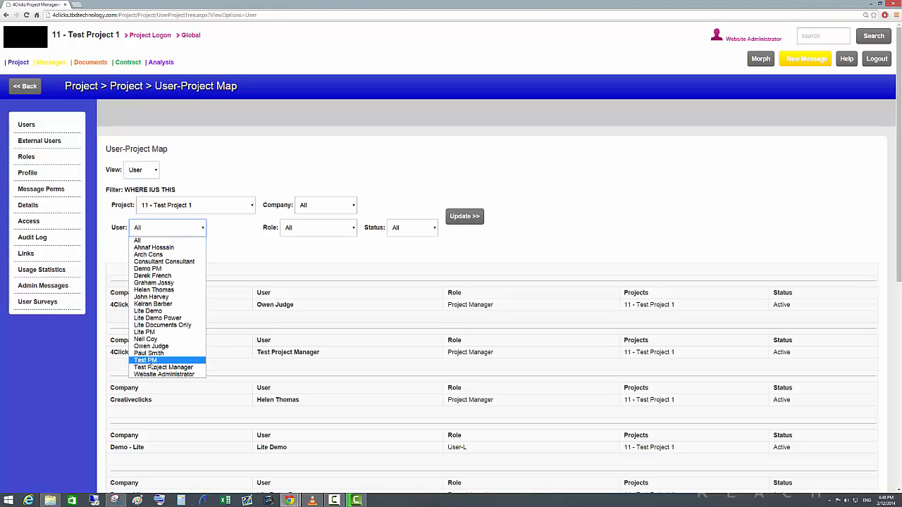
click(151, 360)
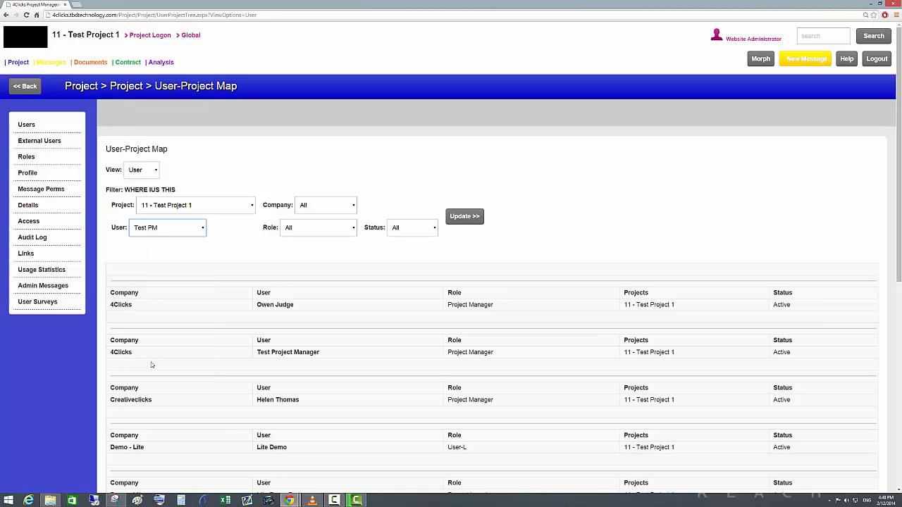
click(475, 217)
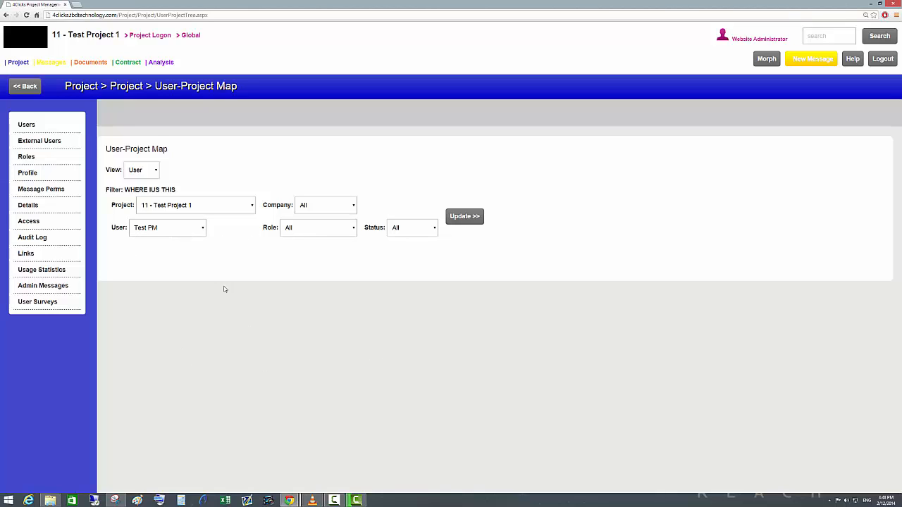
Filter the User-Project Map to the user Website Administrator and check which project that user is assigned to.
click(197, 231)
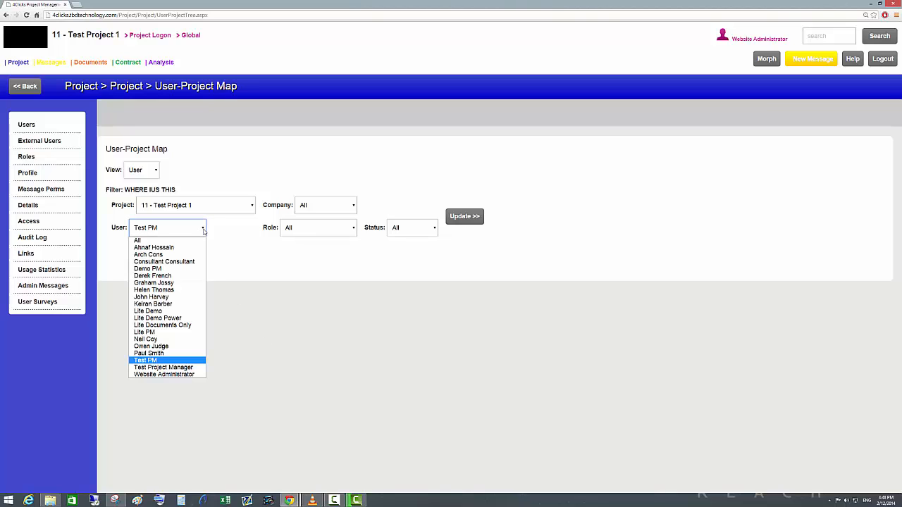
click(184, 374)
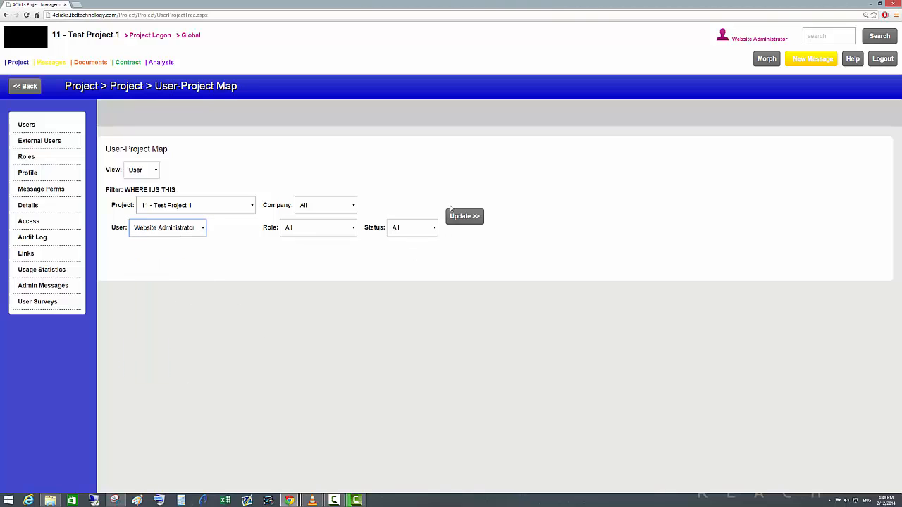
click(465, 224)
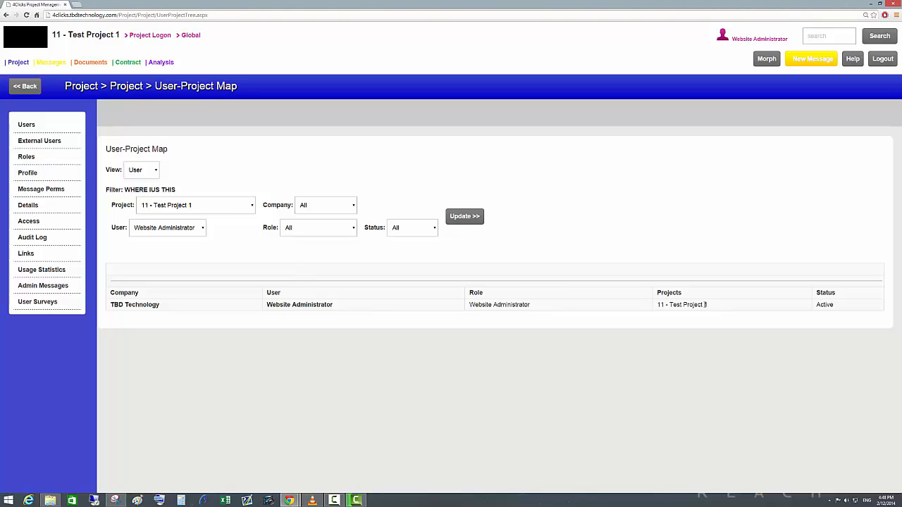
drag(705, 304, 657, 305)
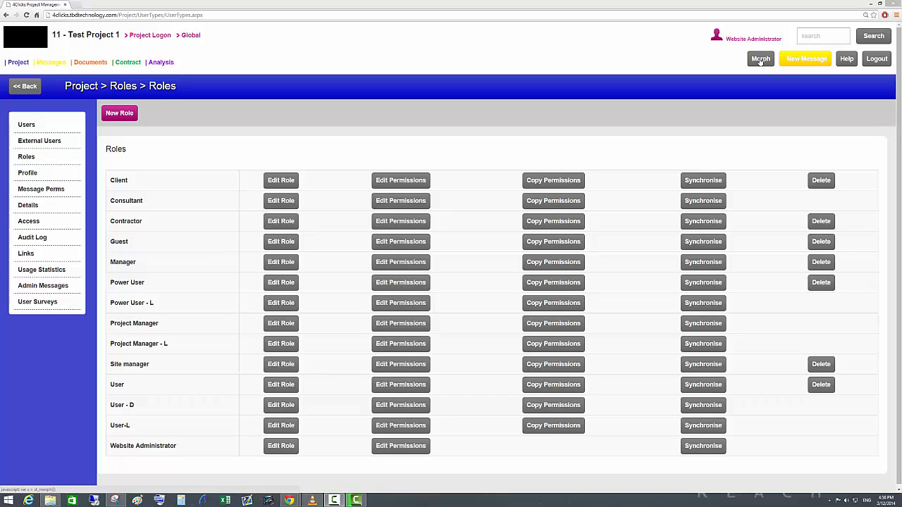
Morph into the user Test PM, enlarging the Morph window to reach the user choice.
click(760, 60)
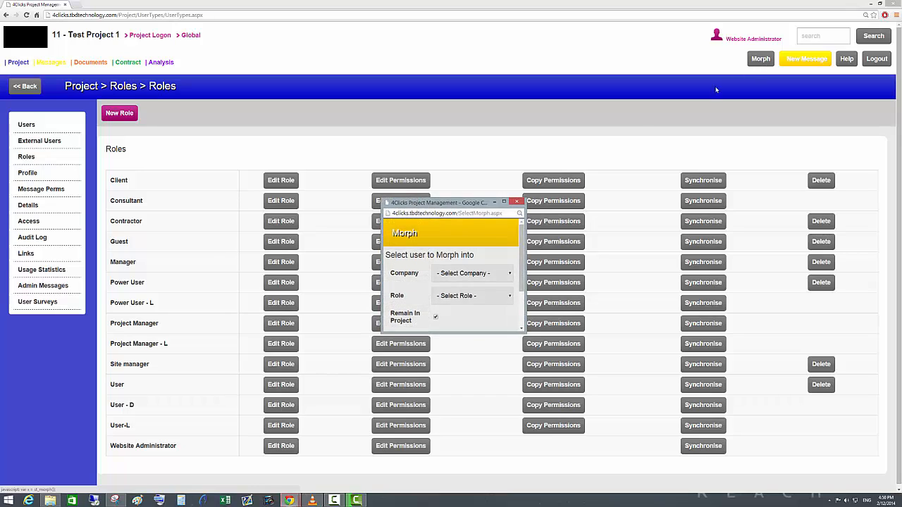
drag(476, 199, 372, 143)
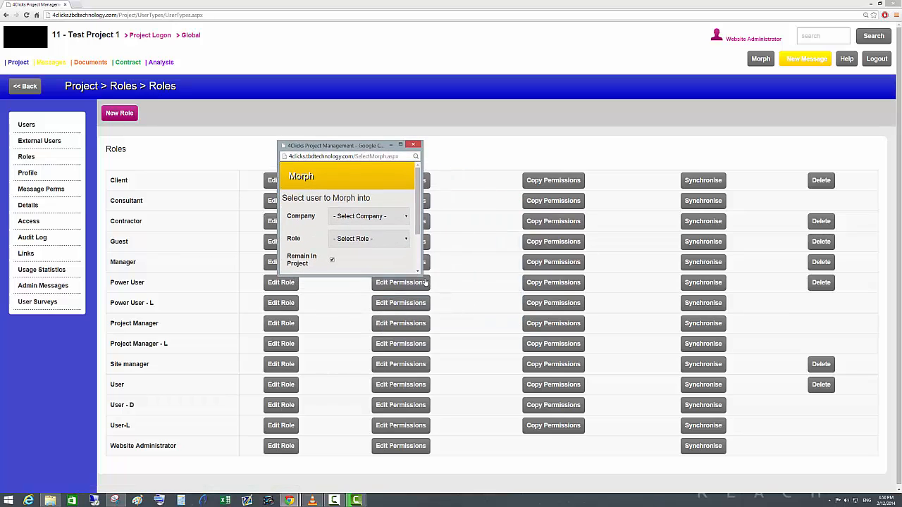
drag(418, 272, 580, 382)
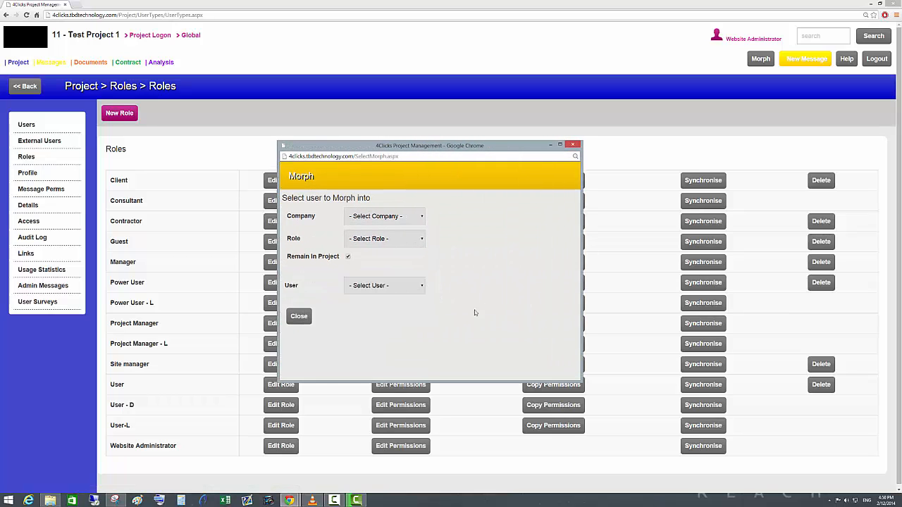
click(422, 286)
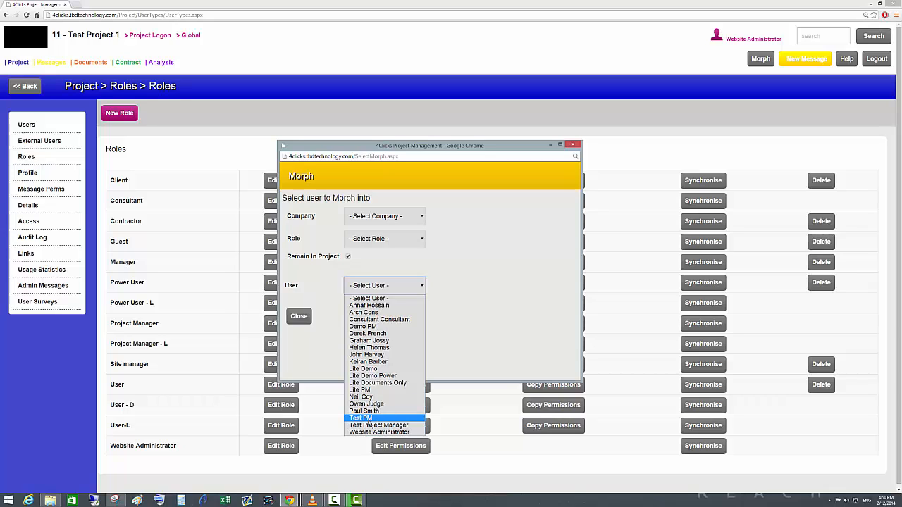
click(394, 421)
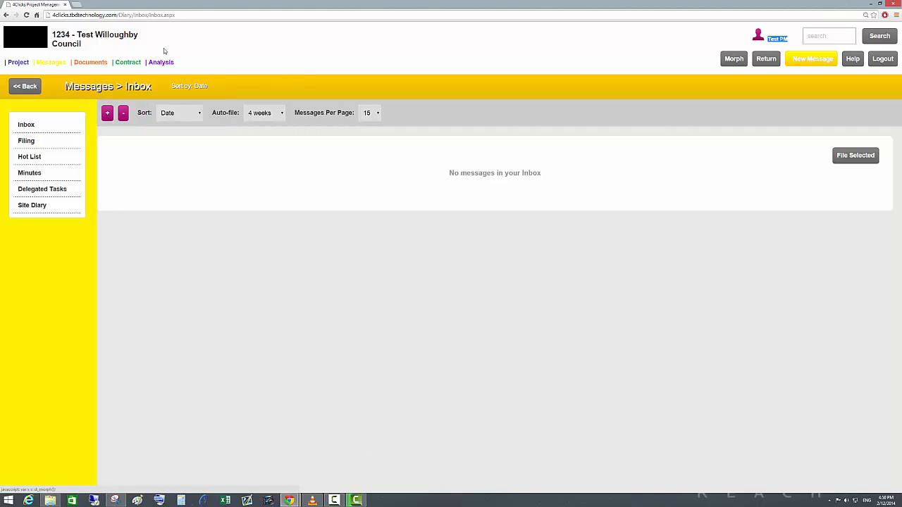
As Test PM, open the document register and expand the 1. Architectural folder in the Design directory.
mouse_move(90, 66)
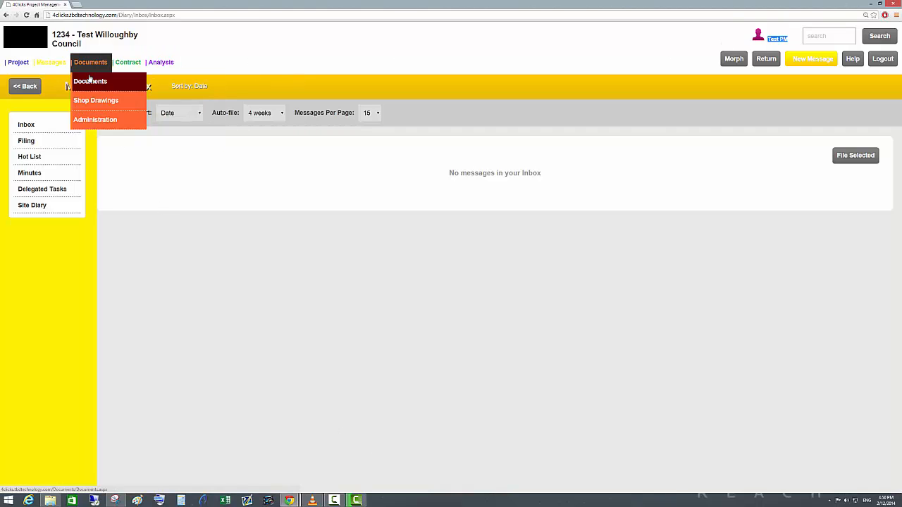
click(88, 81)
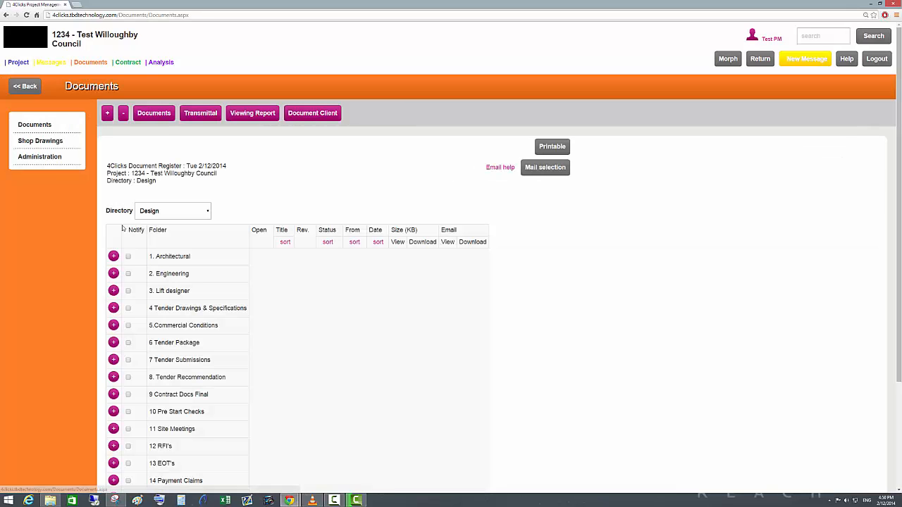
click(111, 255)
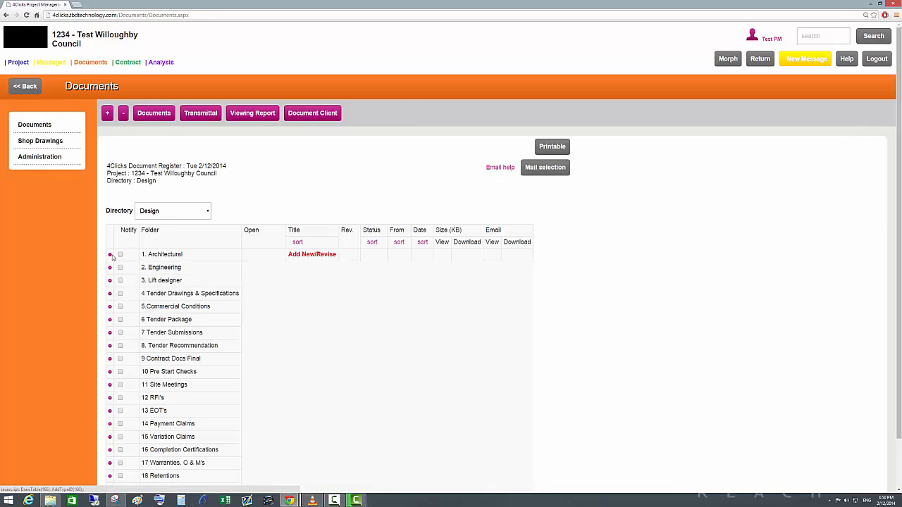
click(109, 256)
click(110, 256)
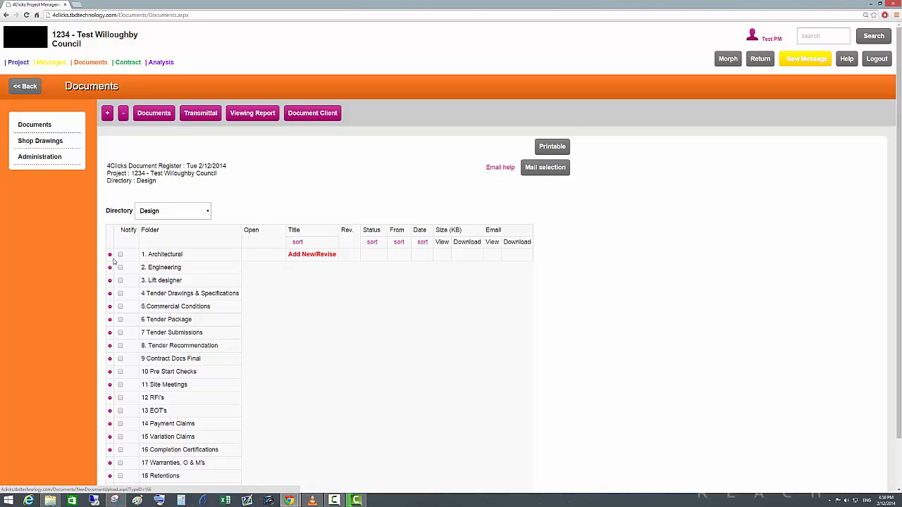
View the Contract Documents directory and Directory 2 in the register, expanding Folder 1 in each.
click(208, 211)
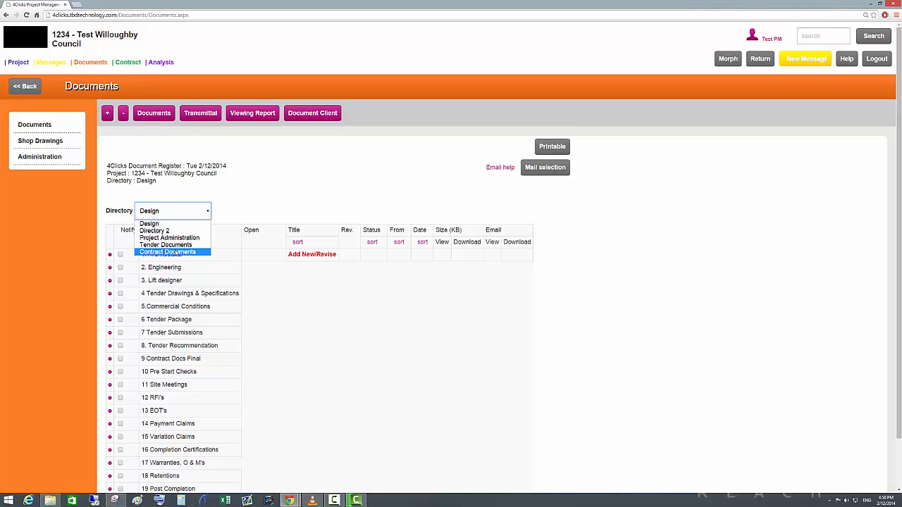
click(174, 251)
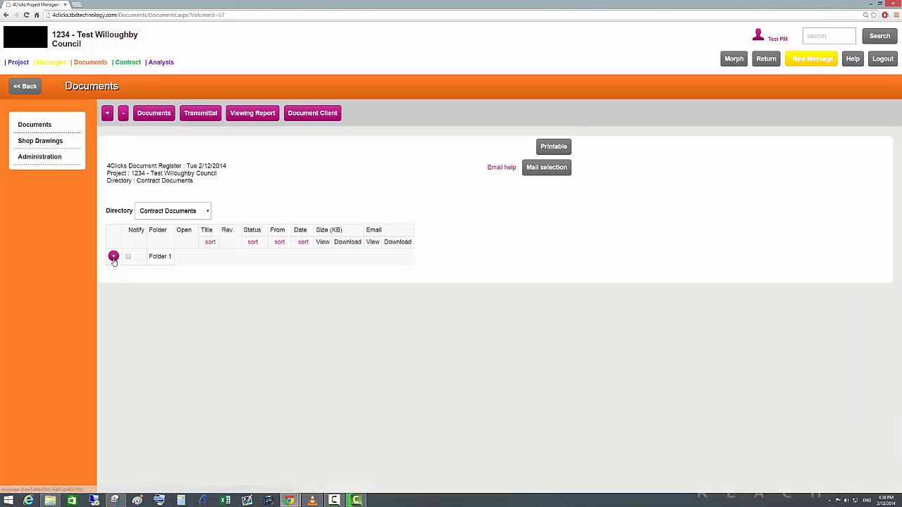
click(209, 213)
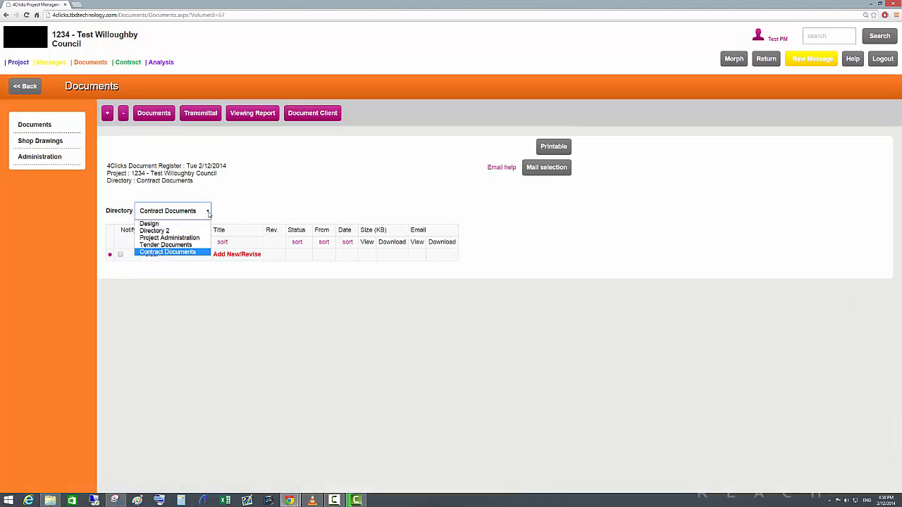
click(170, 230)
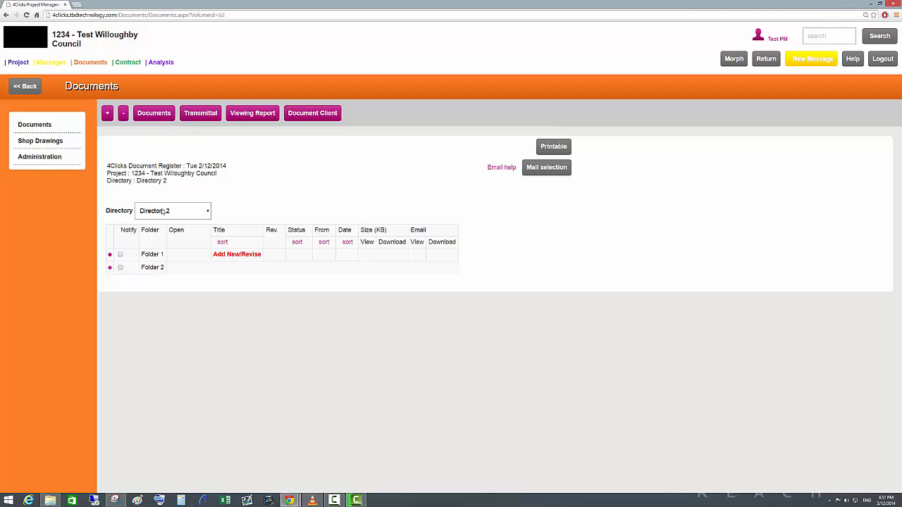
From the inbox, start a new message, inspect the recipients available to Test PM, and close the message without sending it.
click(43, 77)
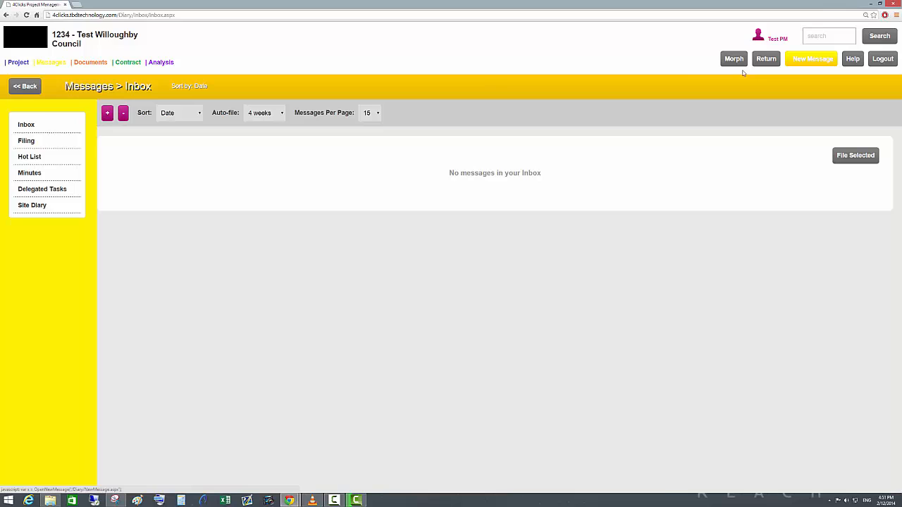
click(796, 62)
click(330, 233)
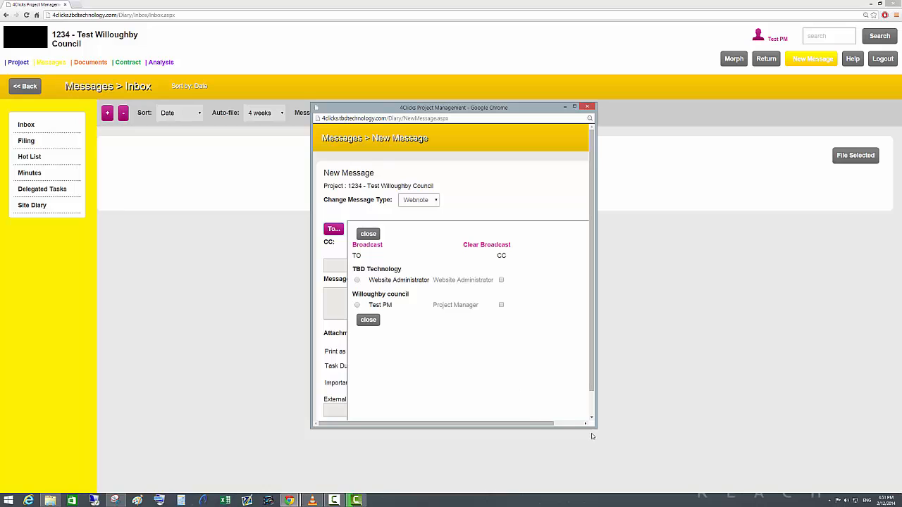
drag(596, 428, 683, 480)
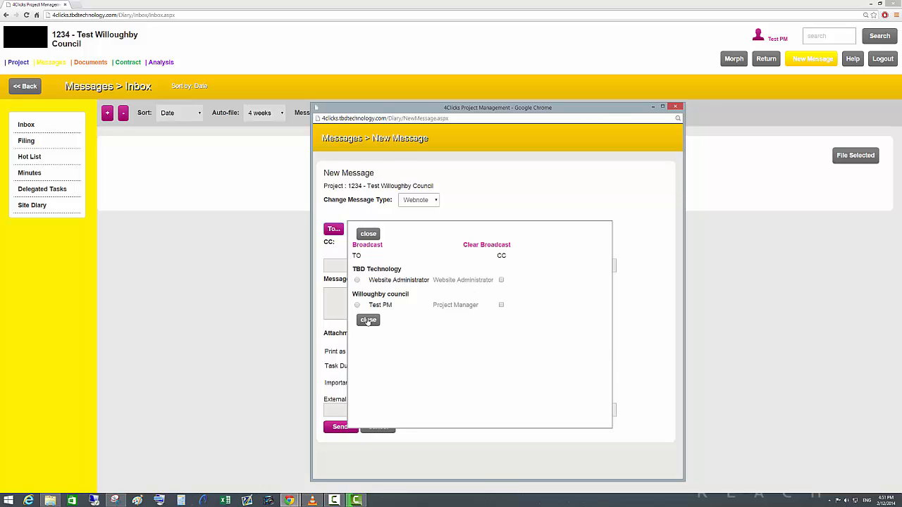
click(369, 234)
click(679, 106)
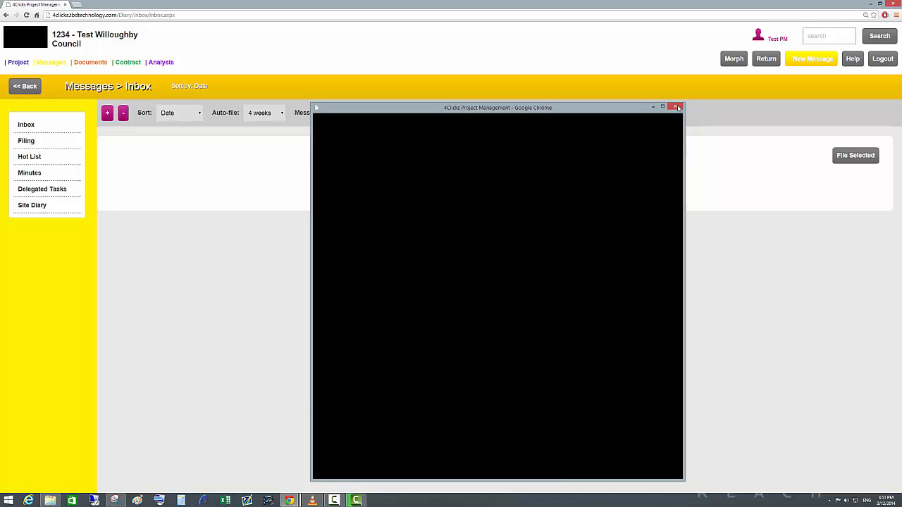
Return from Test PM to the Website Administrator account and open the new project form in the global project management.
click(769, 60)
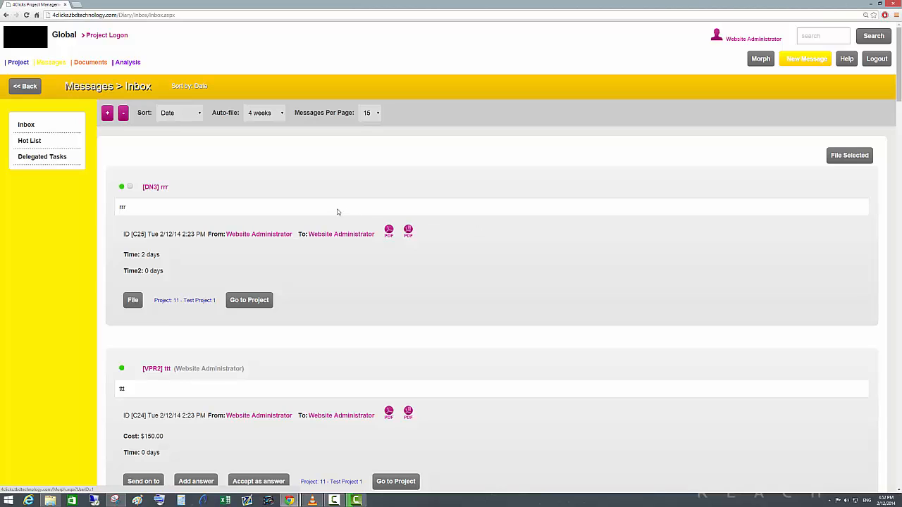
mouse_move(23, 67)
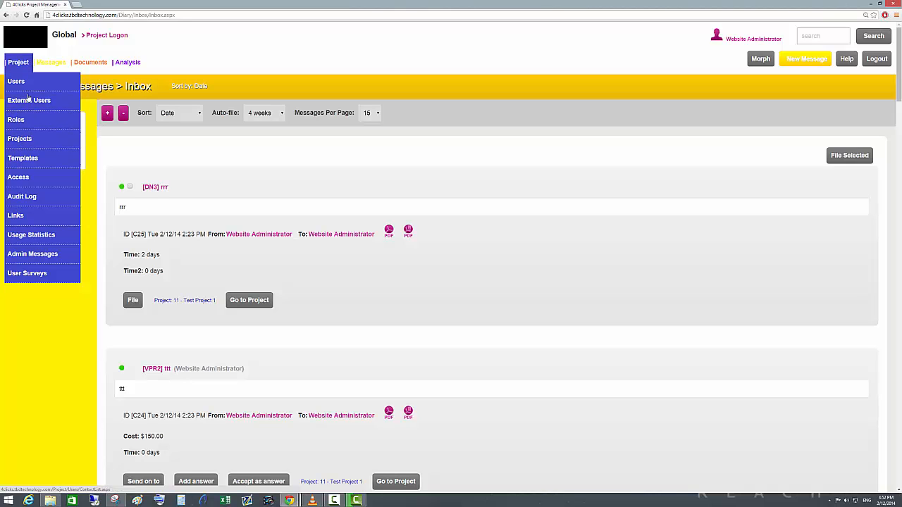
click(21, 138)
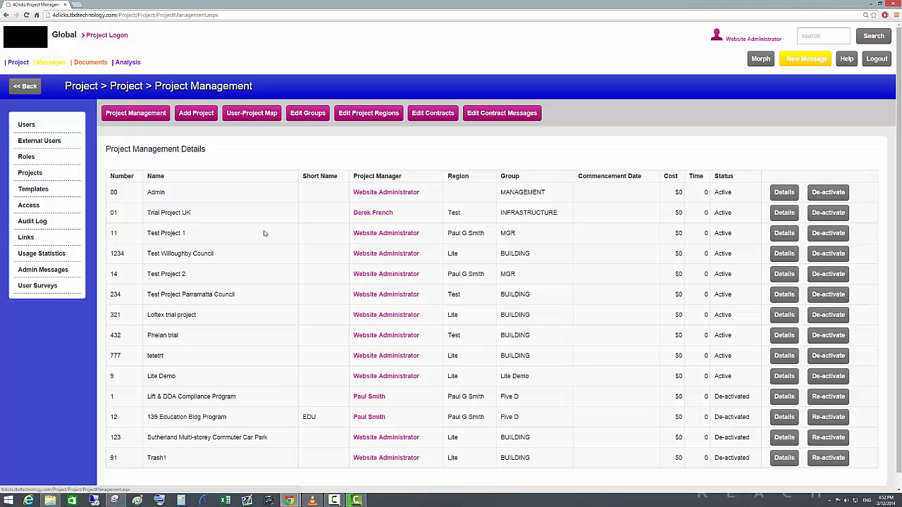
click(198, 117)
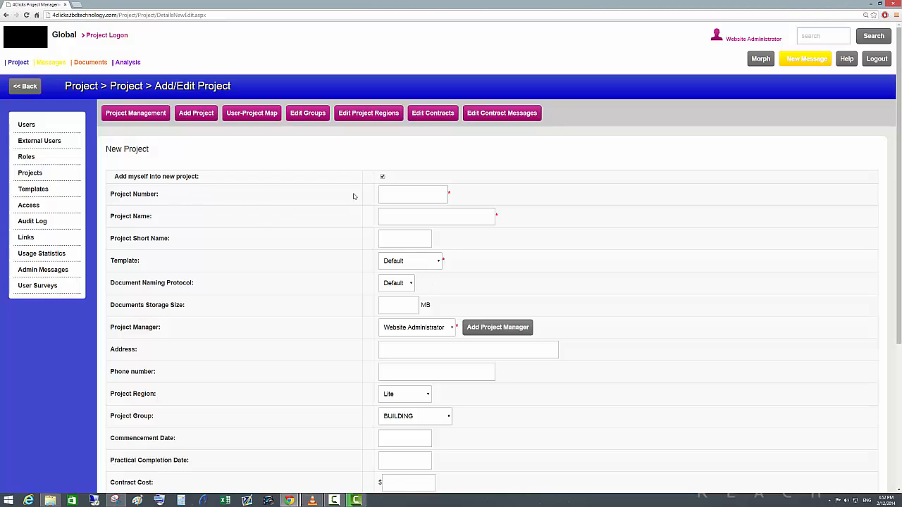
Enter 999 as the new project's number and Test 999 as its name.
click(388, 195)
click(456, 219)
text(Test 999)
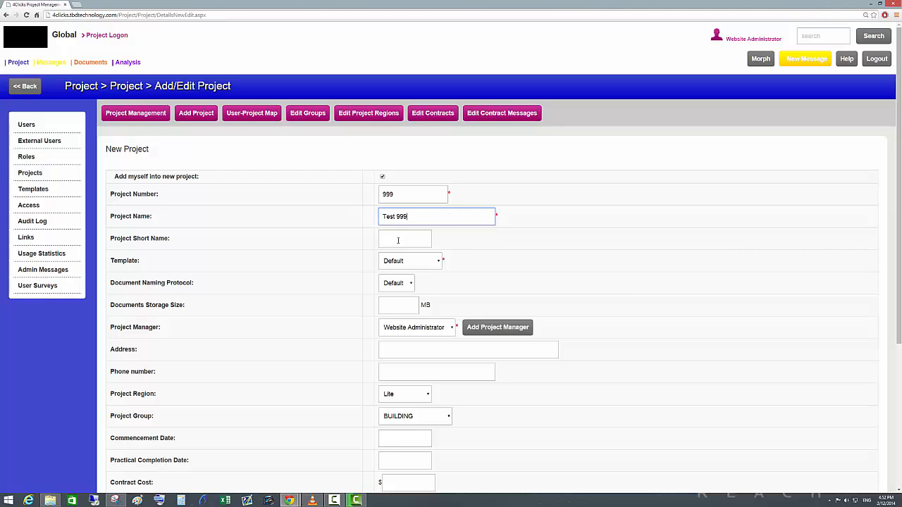
Review the available template and project manager choices for the new project.
click(438, 261)
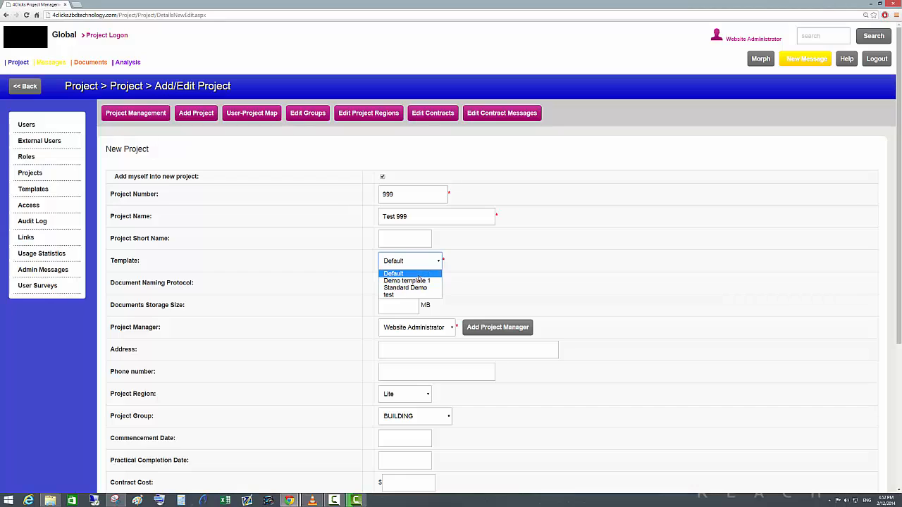
click(489, 266)
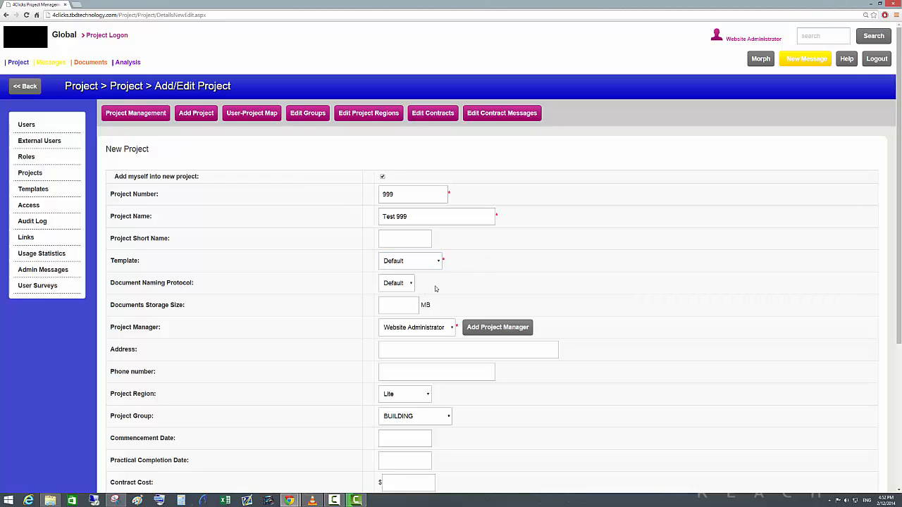
click(453, 330)
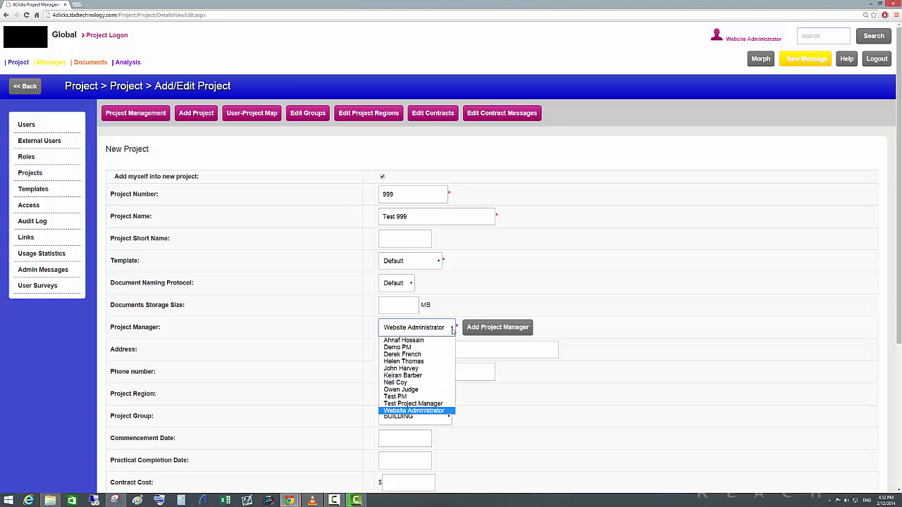
click(453, 330)
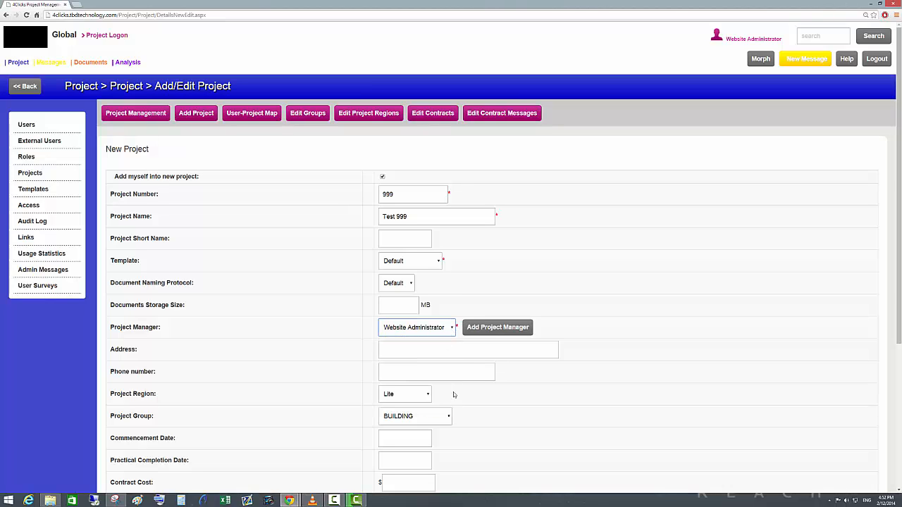
Add the new project Test 999 with the remaining form fields left at their defaults.
scroll(312, 327, down, 3)
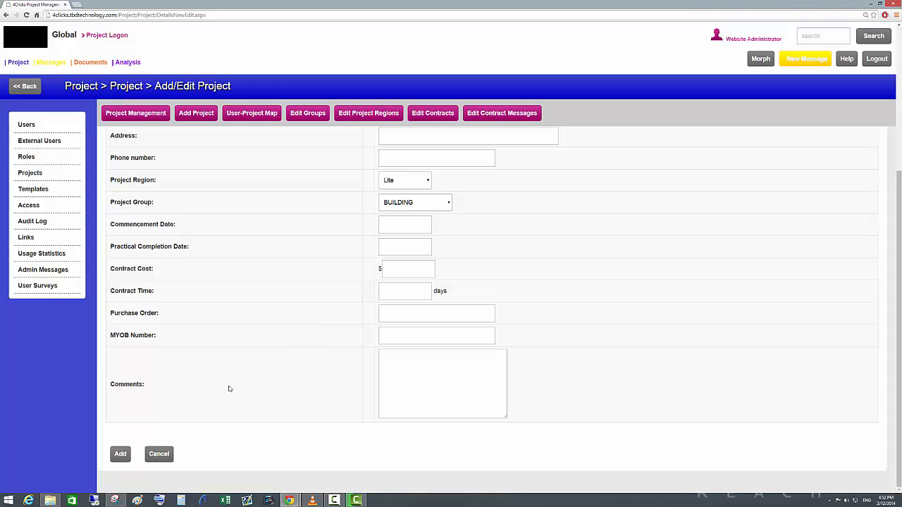
click(120, 454)
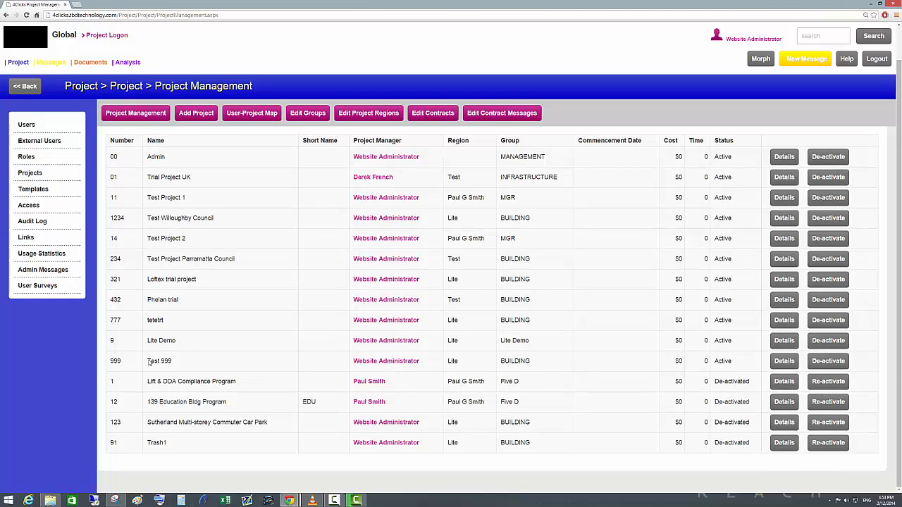
Open the details of project Test 999 for editing and review all of its editable fields.
click(784, 361)
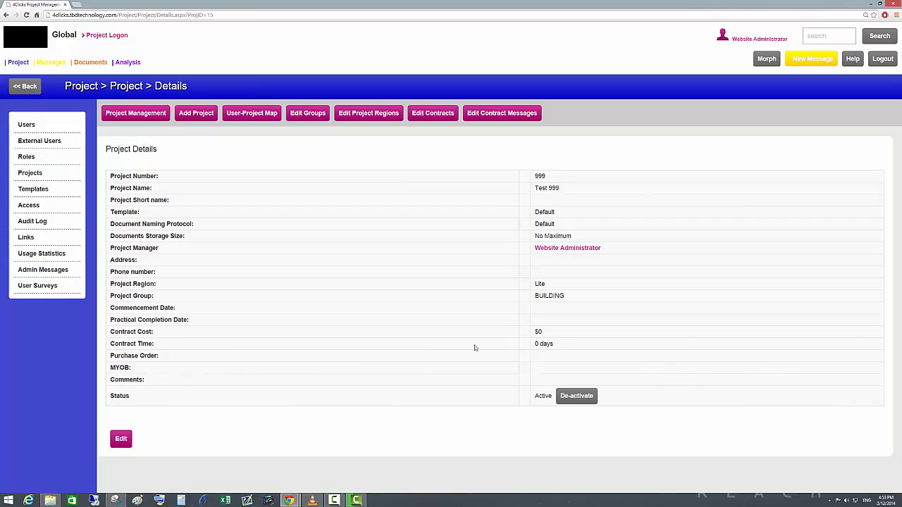
click(121, 438)
scroll(312, 321, down, 3)
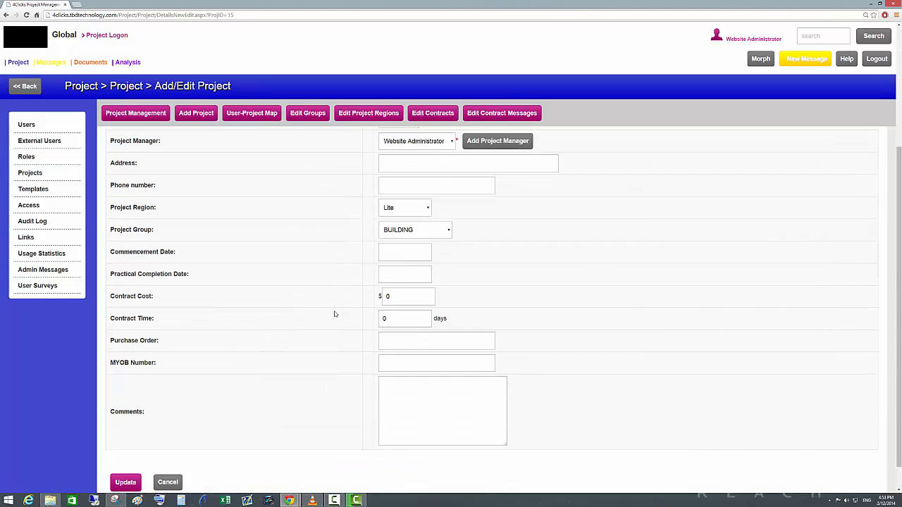
scroll(368, 312, up, 1)
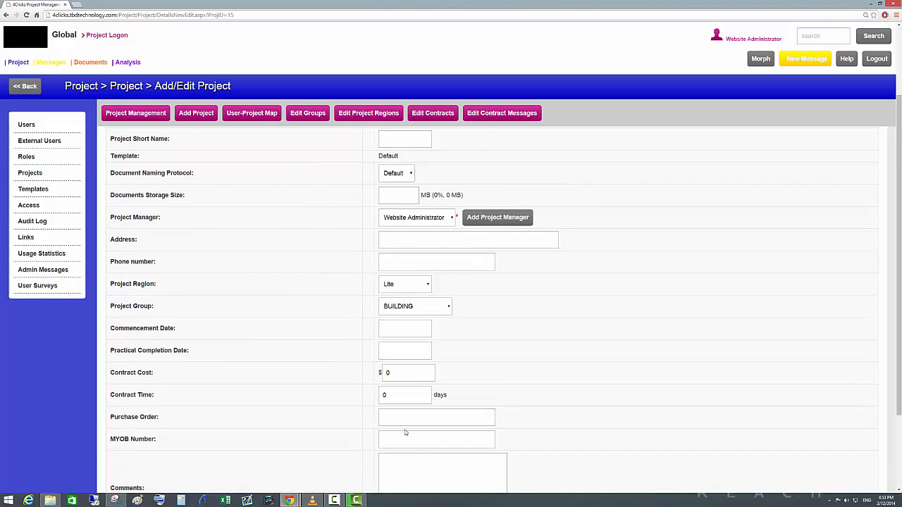
scroll(405, 433, down, 2)
scroll(442, 395, up, 3)
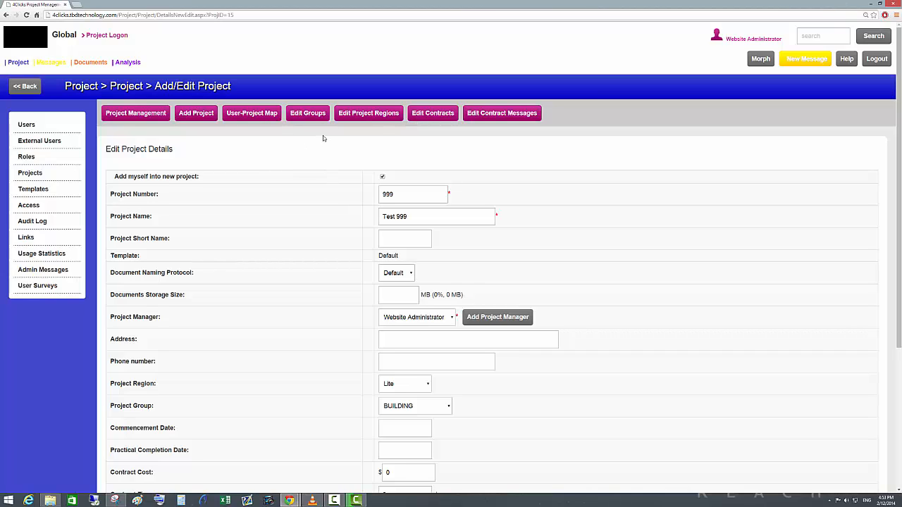
Open the global contract message types and inspect the settings of the Request For Information and Variation types.
click(502, 115)
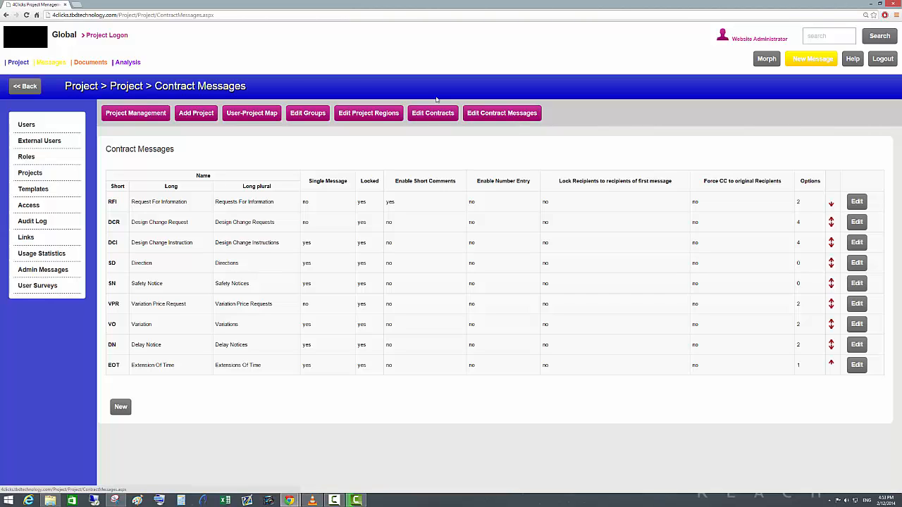
drag(59, 87, 254, 91)
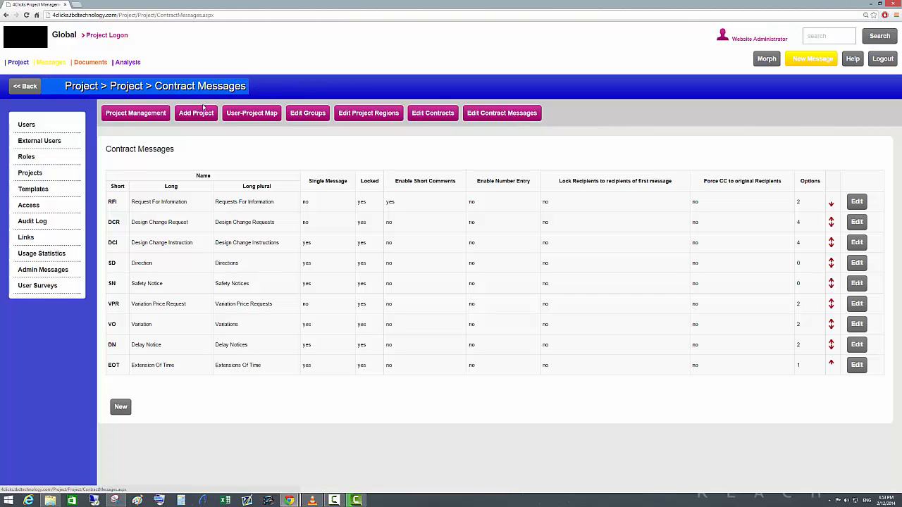
mouse_move(11, 66)
click(118, 412)
click(857, 202)
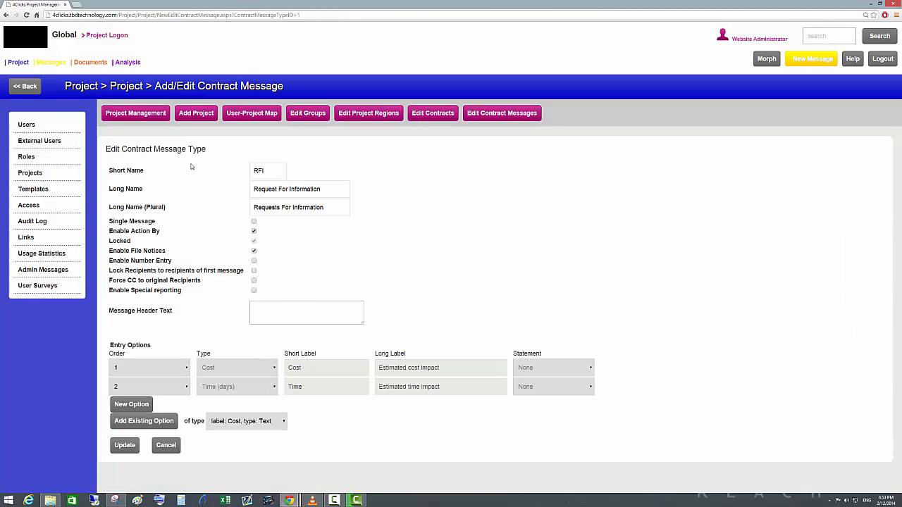
drag(281, 168, 255, 170)
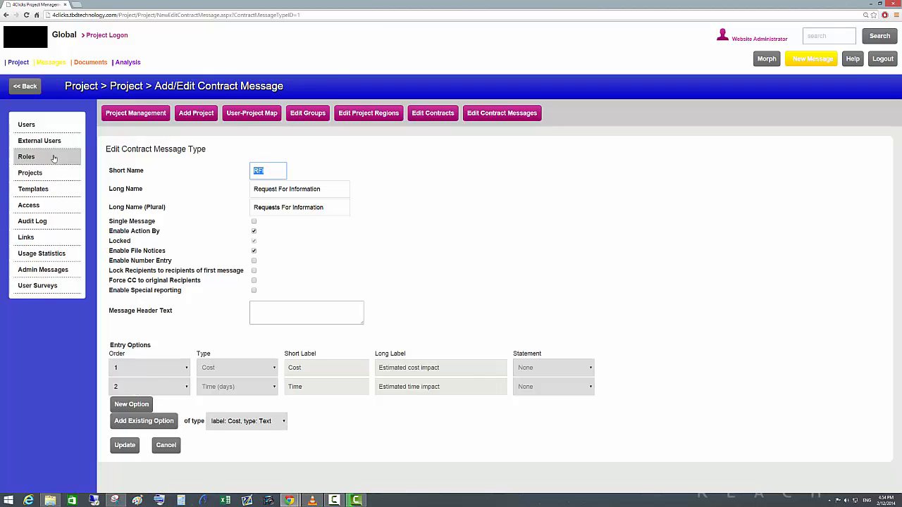
click(22, 89)
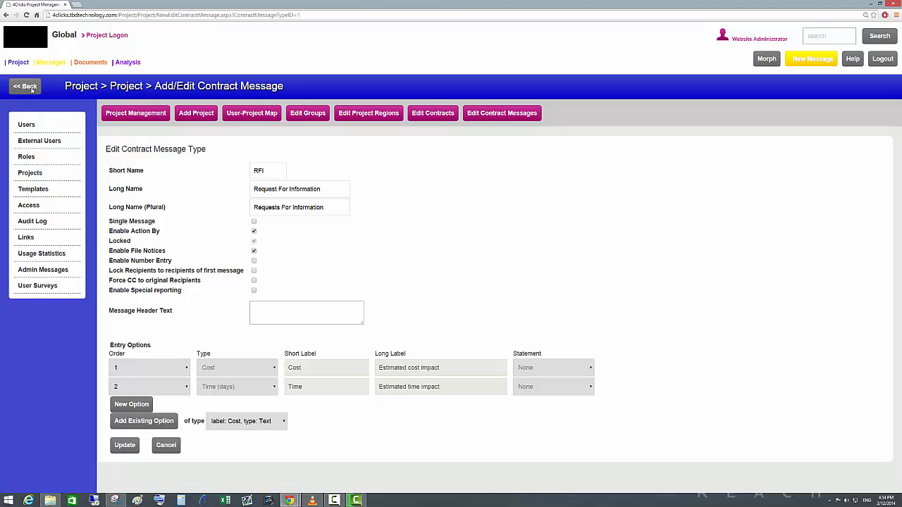
mouse_move(30, 59)
click(7, 15)
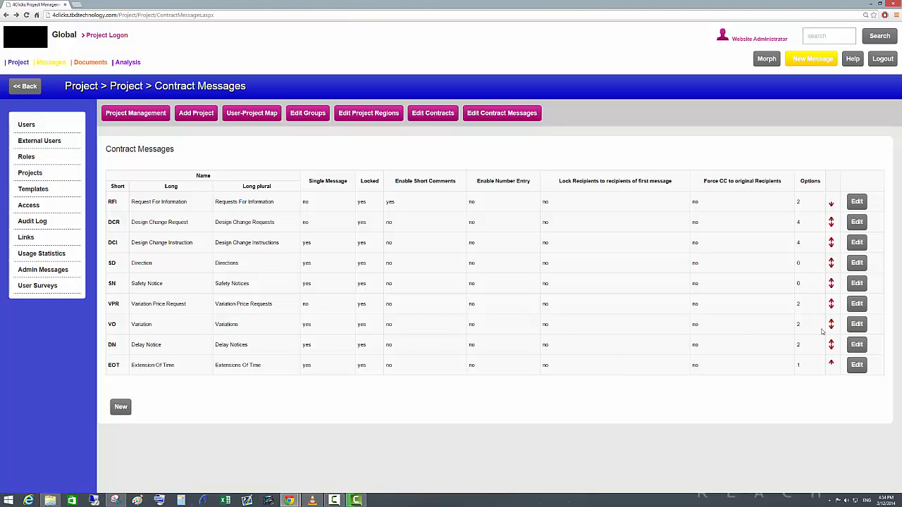
click(856, 324)
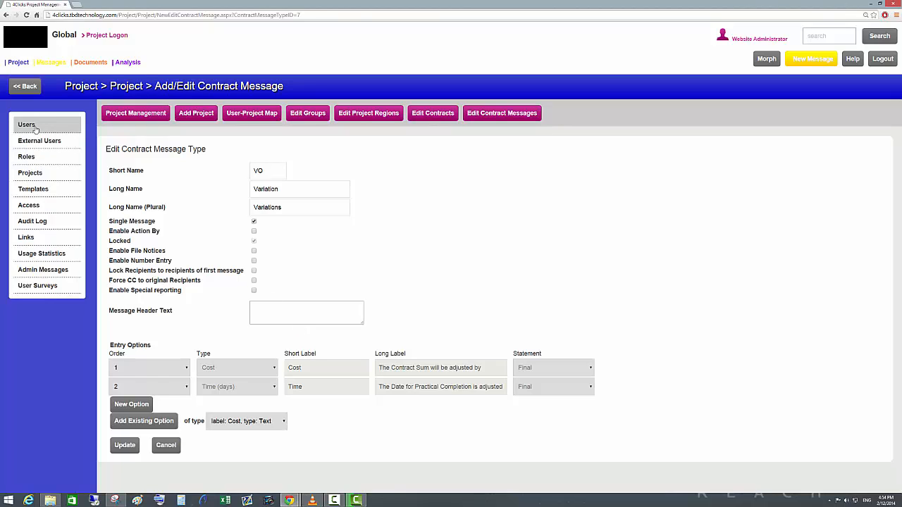
Log on to project 11 - Test Project 1 and open its contract variations.
mouse_move(127, 66)
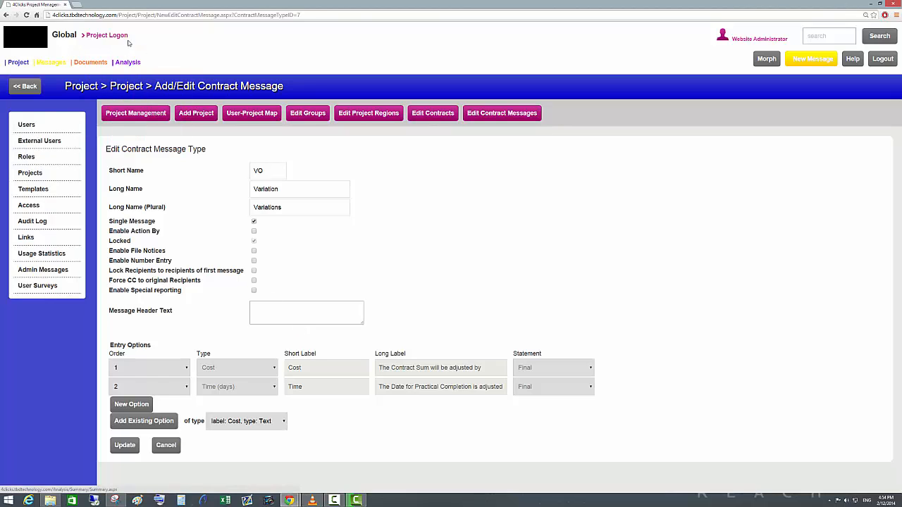
click(112, 36)
click(451, 322)
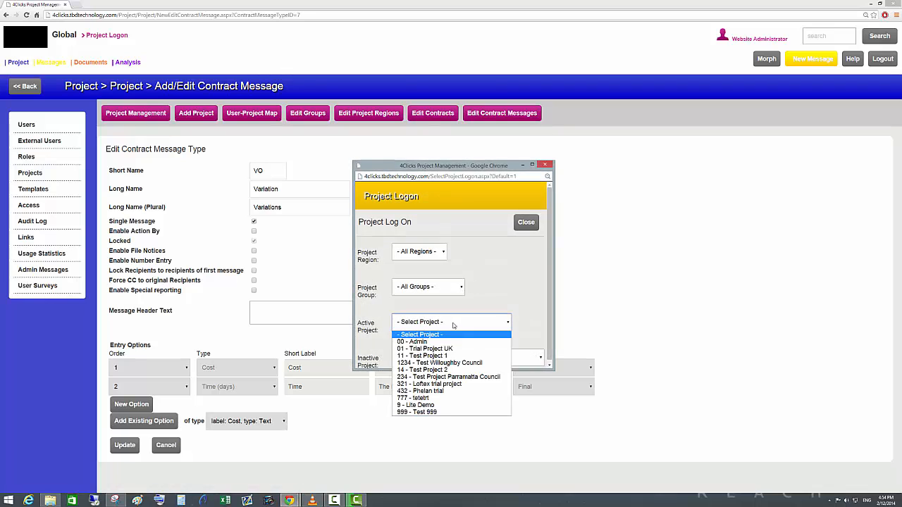
click(437, 356)
mouse_move(128, 64)
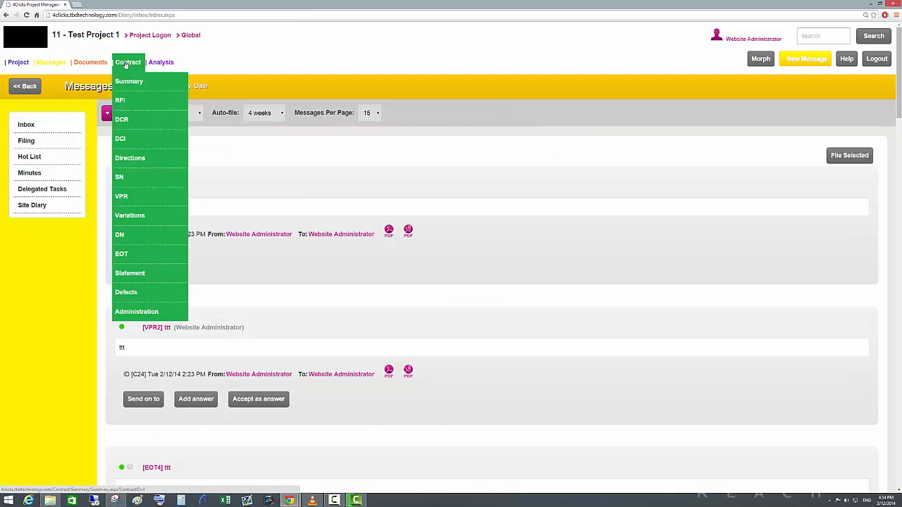
click(133, 216)
Start a new variation message, review its form and closing options, and close it without sending.
click(148, 113)
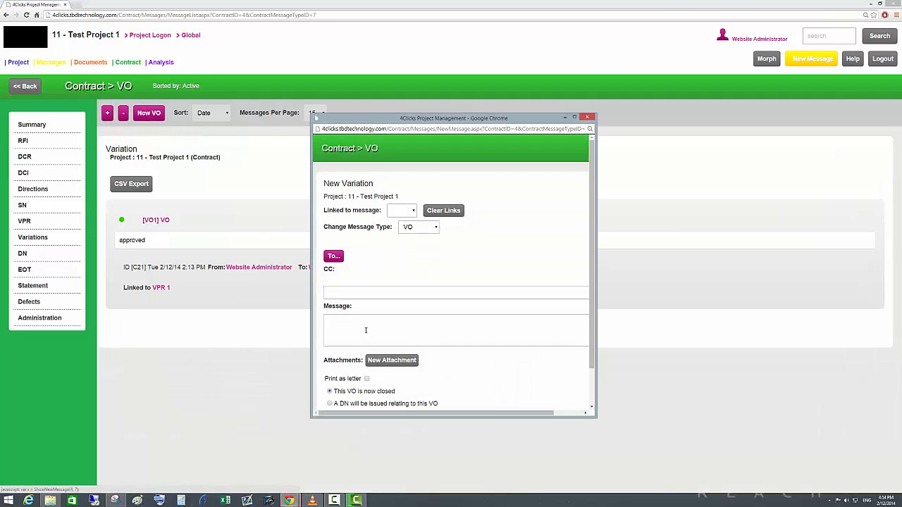
scroll(412, 351, down, 2)
scroll(413, 350, up, 1)
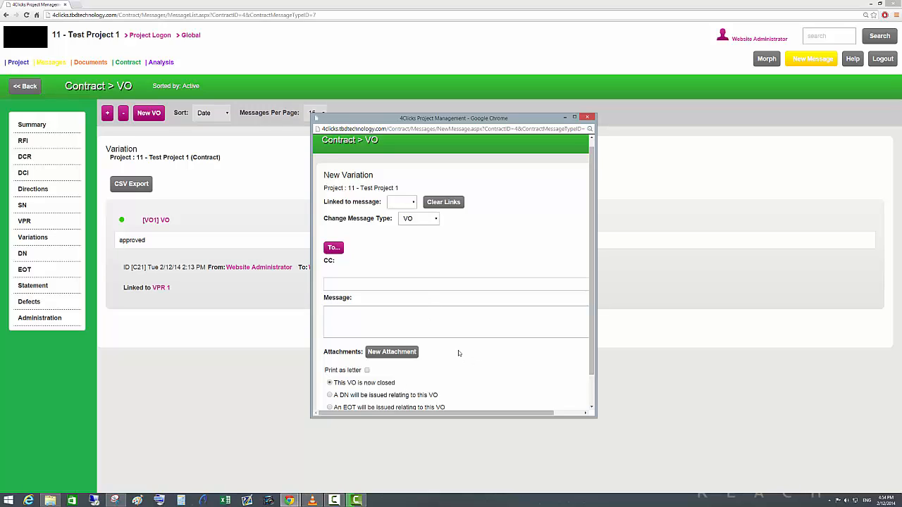
drag(452, 347, 476, 346)
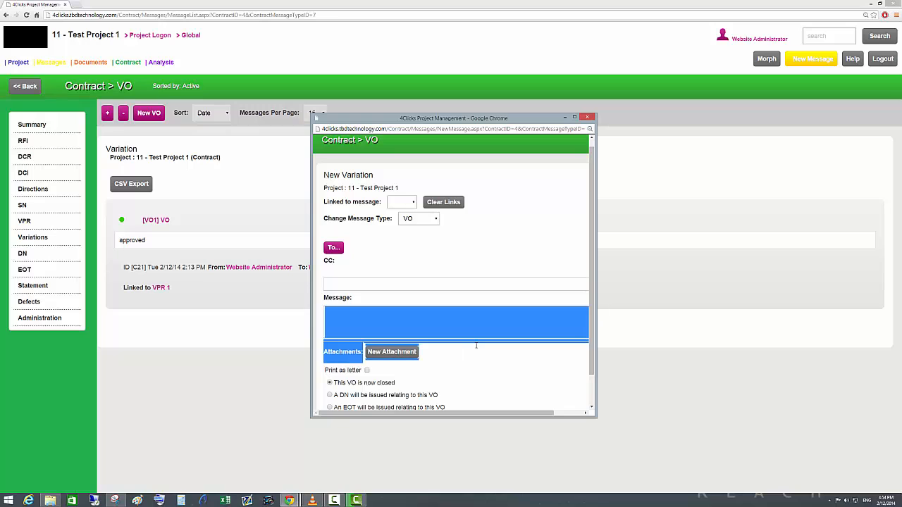
click(484, 363)
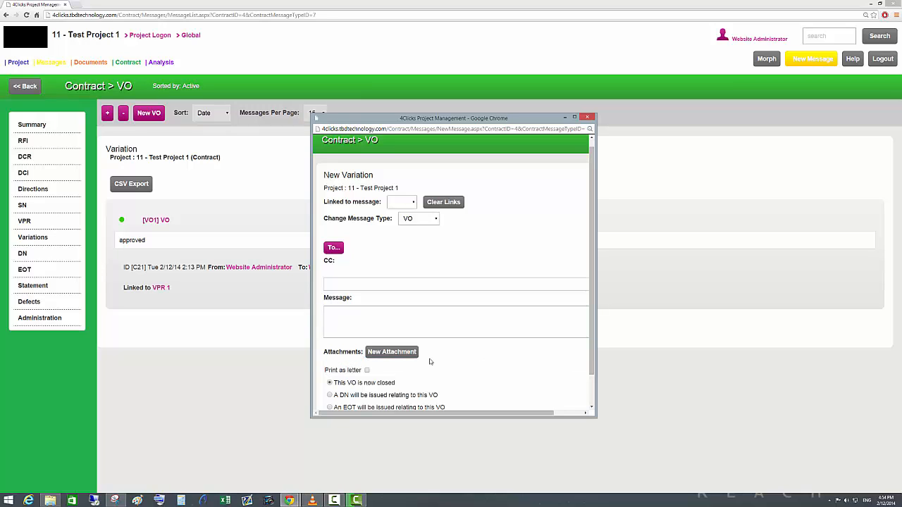
click(586, 117)
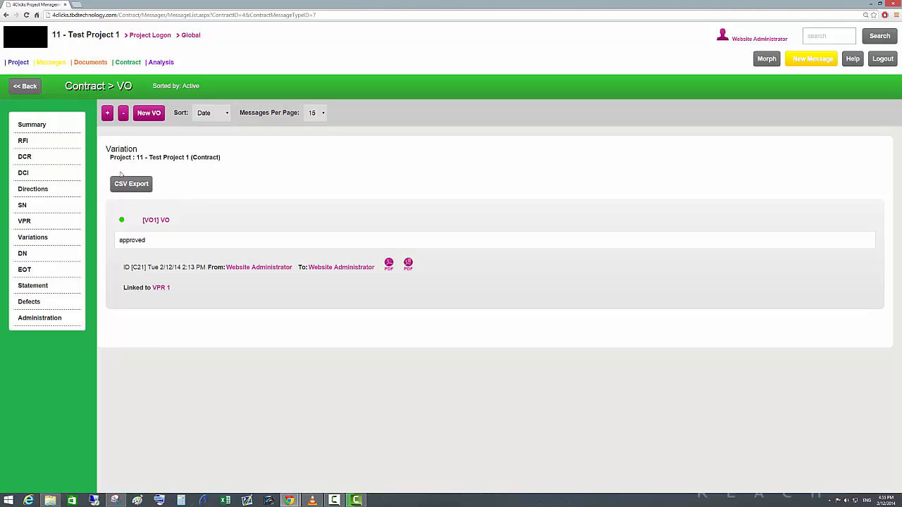
Open the new admin message form and select Site manager as the recipient role.
mouse_move(18, 64)
click(21, 81)
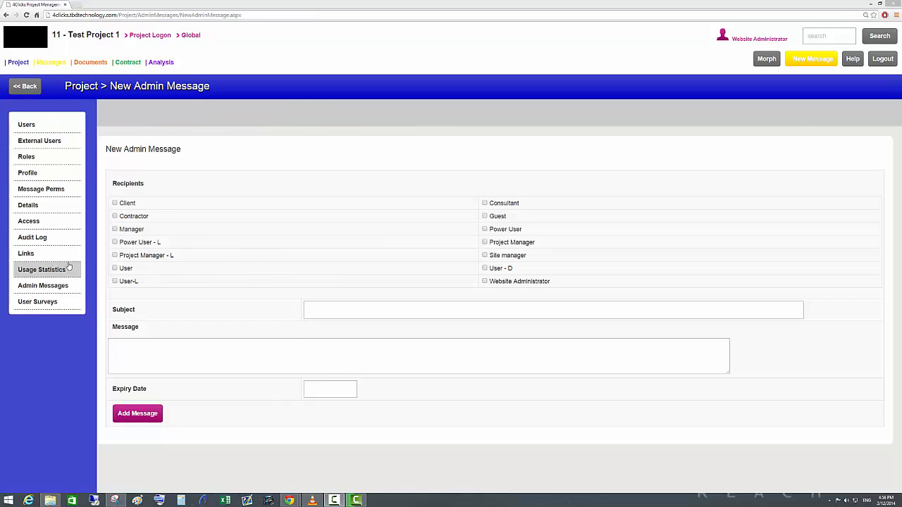
mouse_move(21, 63)
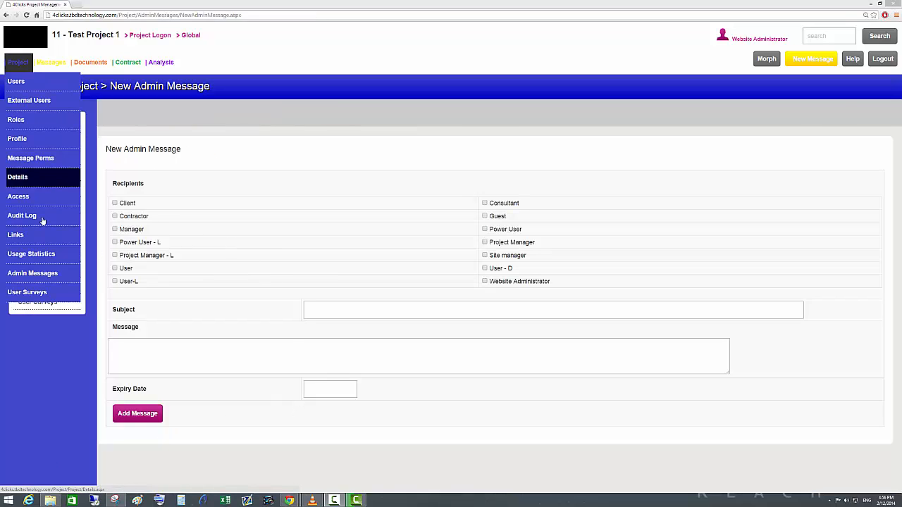
click(29, 273)
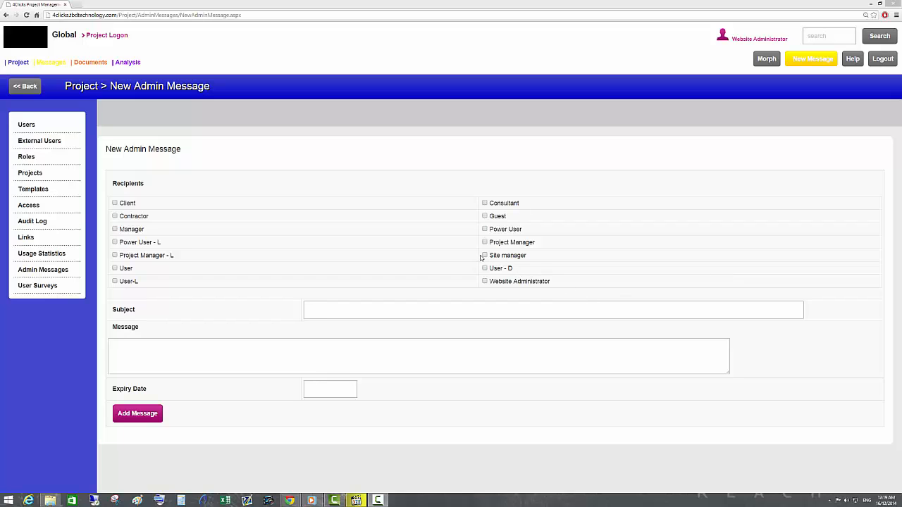
click(484, 255)
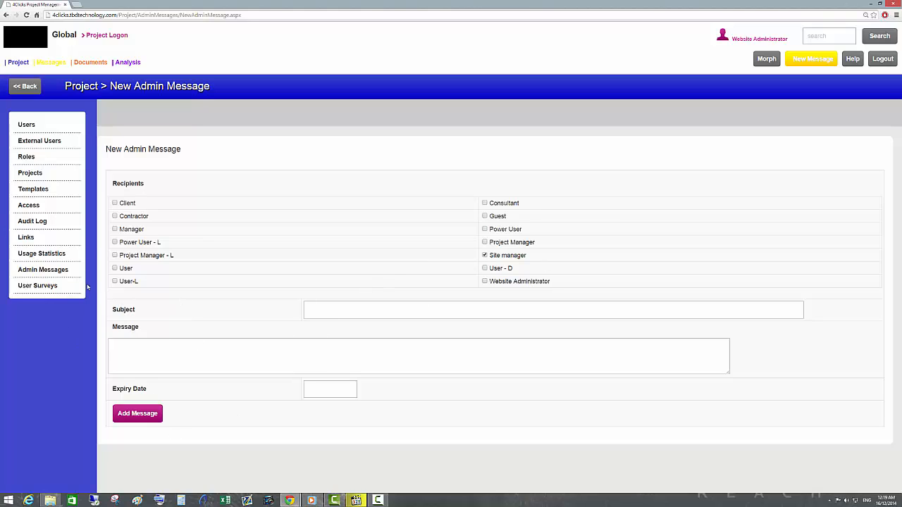
Review the global usage statistics and the summary, messages, documents and contract analysis reports.
click(44, 258)
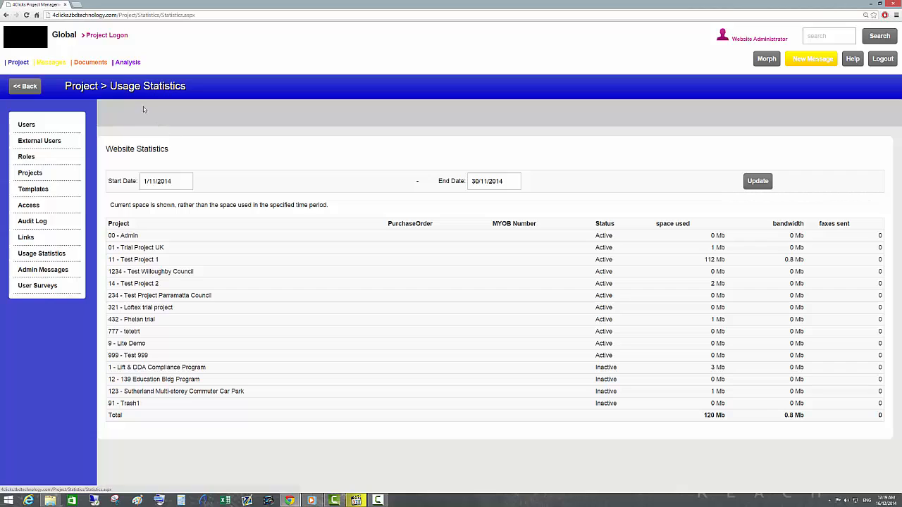
click(127, 65)
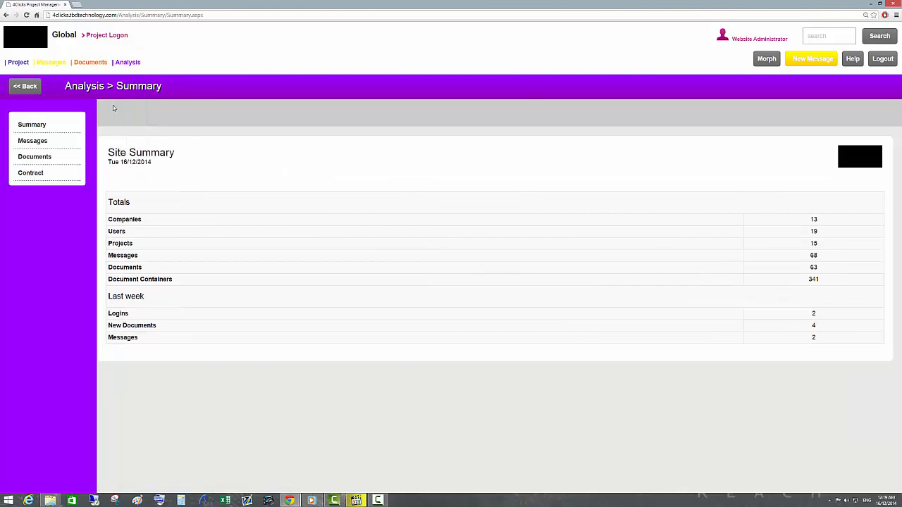
click(39, 127)
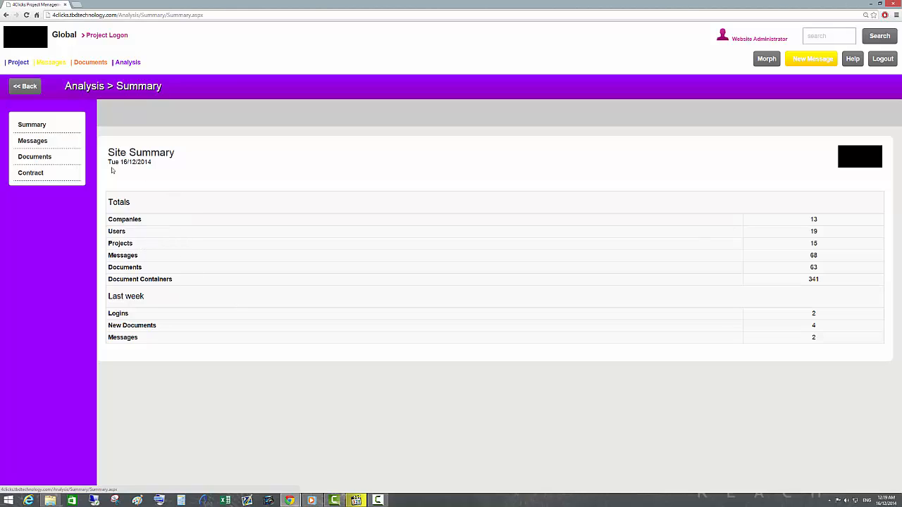
click(49, 144)
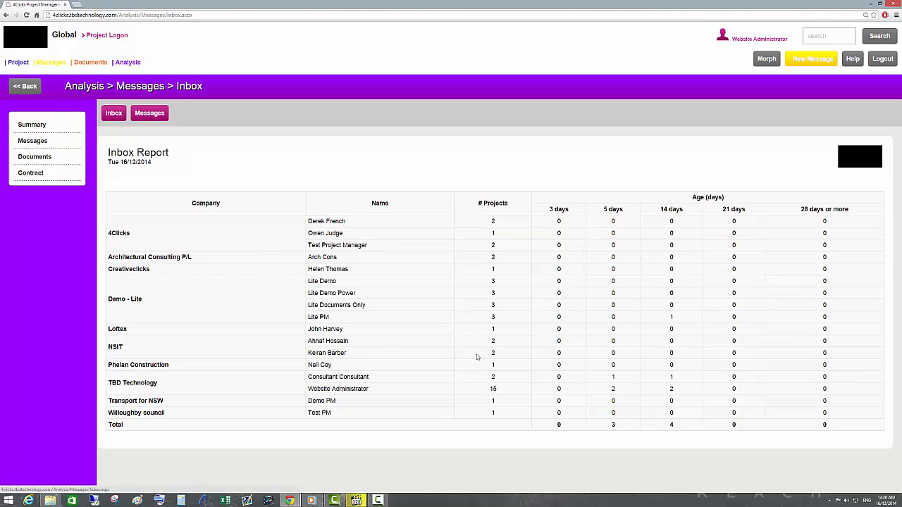
click(34, 157)
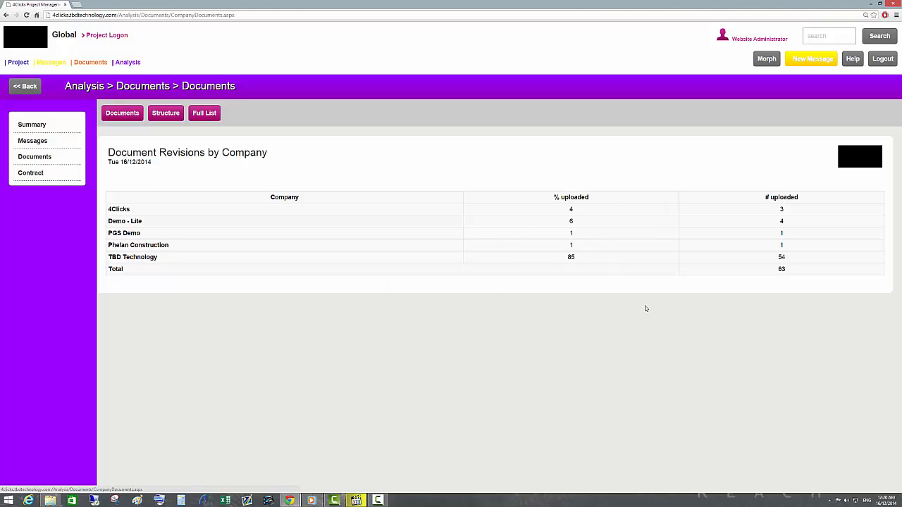
click(40, 178)
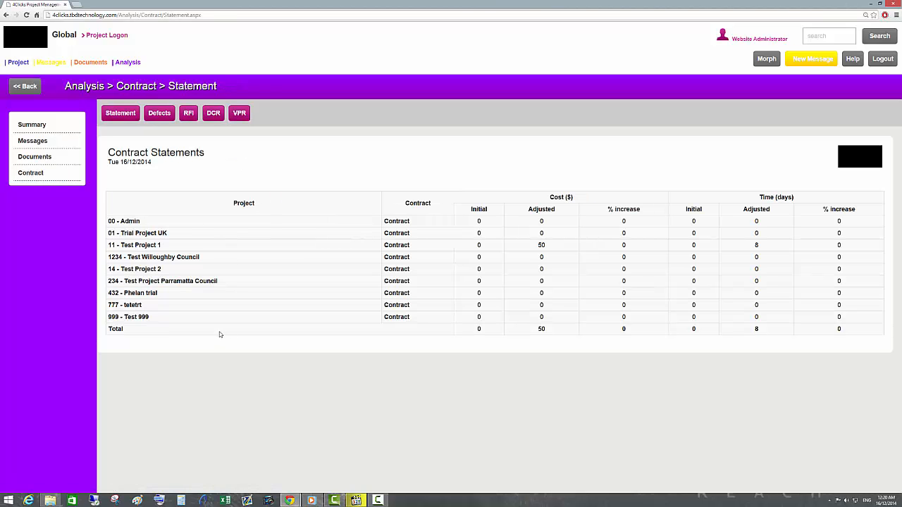